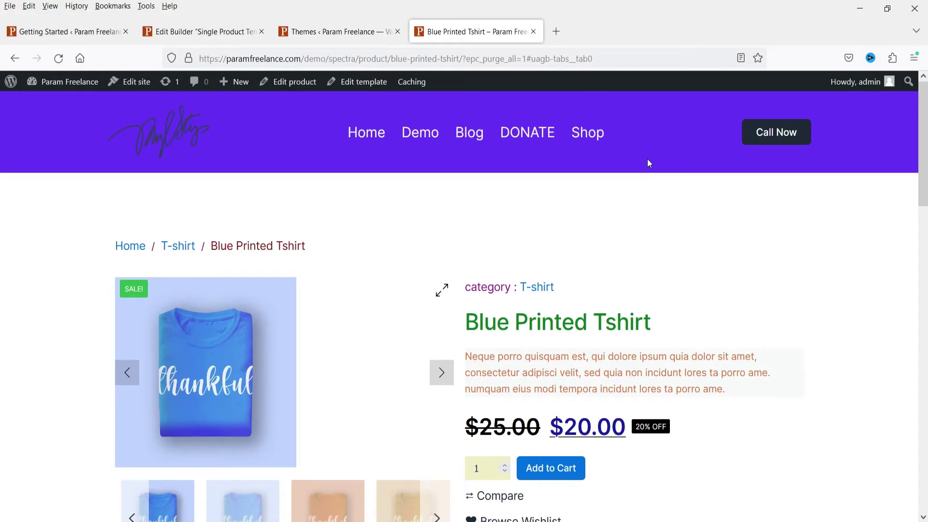
scroll(648, 163, "down", 5)
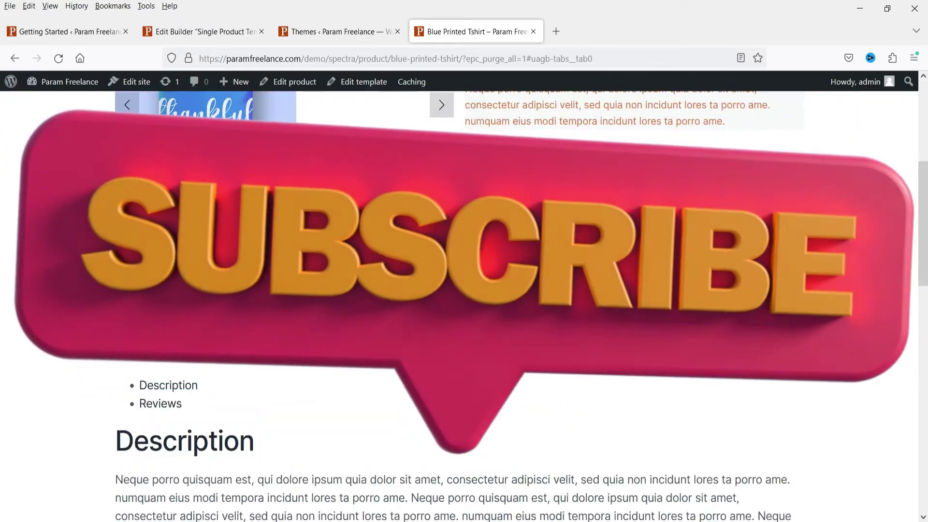
scroll(648, 163, "up", 5)
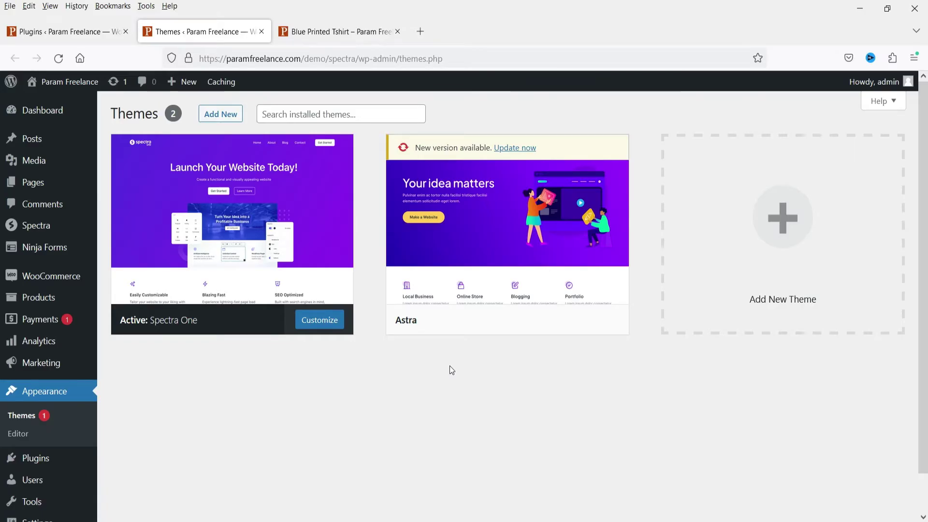
Step: Find the ProductX – WooCommerce Builder & Gutenberg WooCommerce Blocks plugin with the search term "productx", then install and activate it
key("ctrl+Tab")
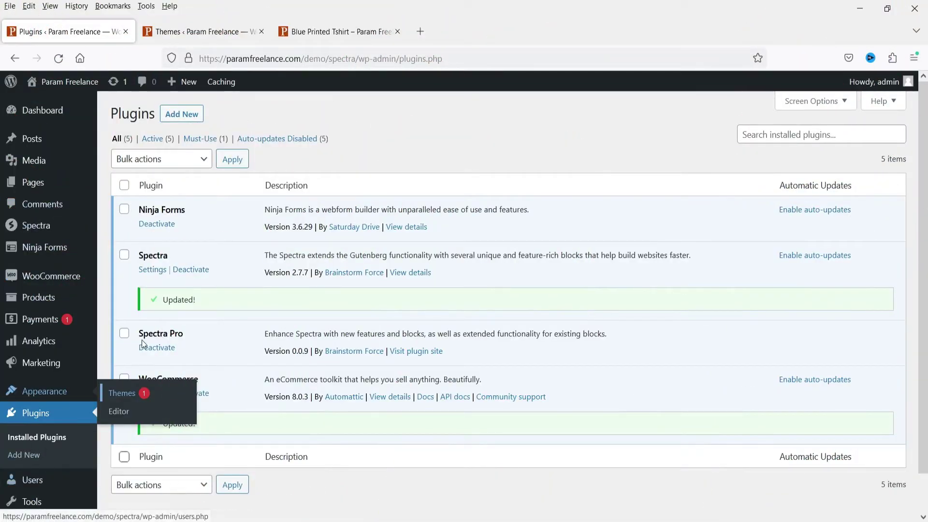
left_click(191, 115)
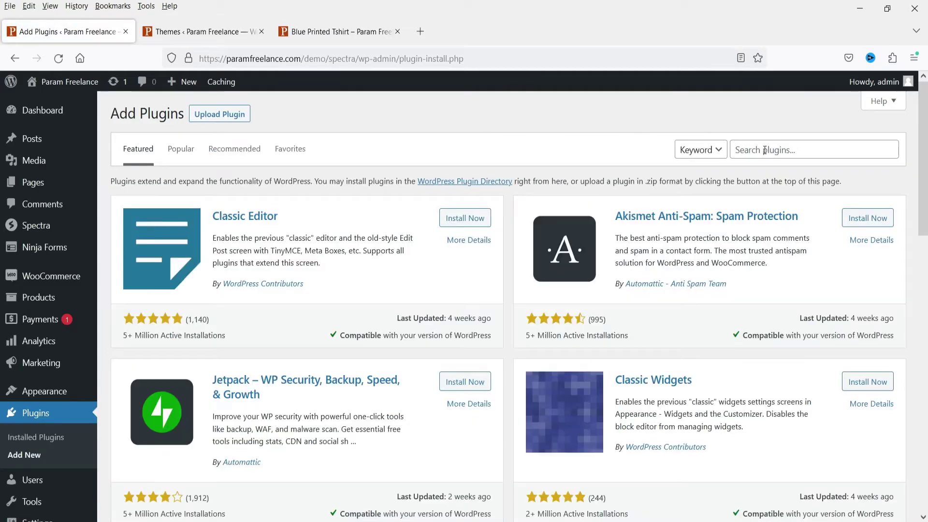
left_click(765, 150)
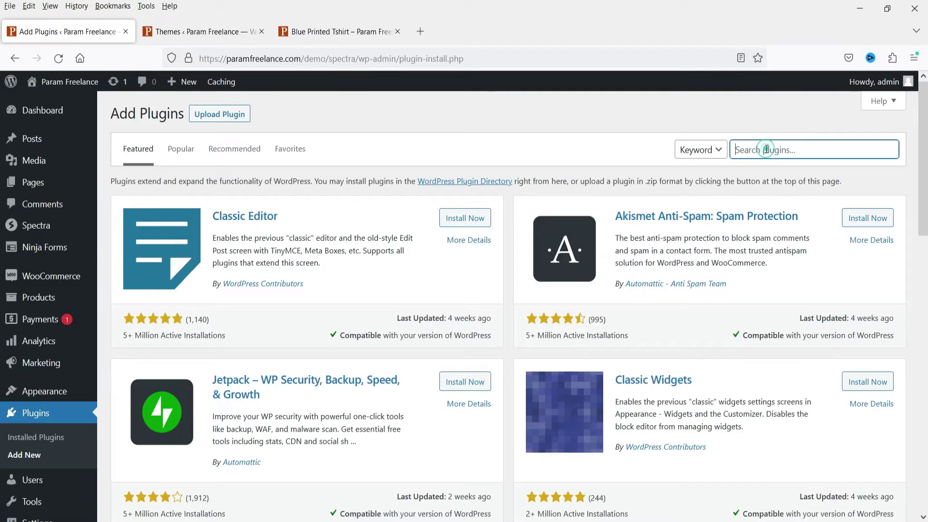
type("productx")
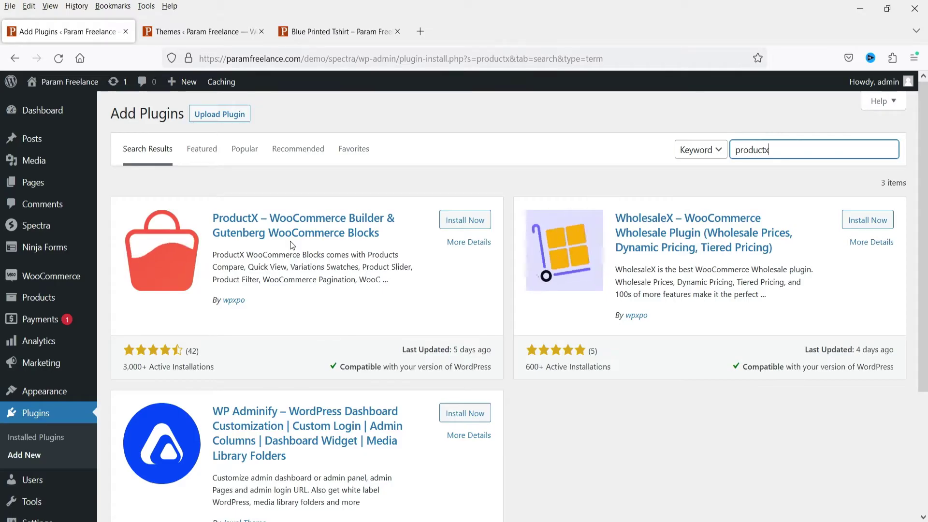
left_click(464, 220)
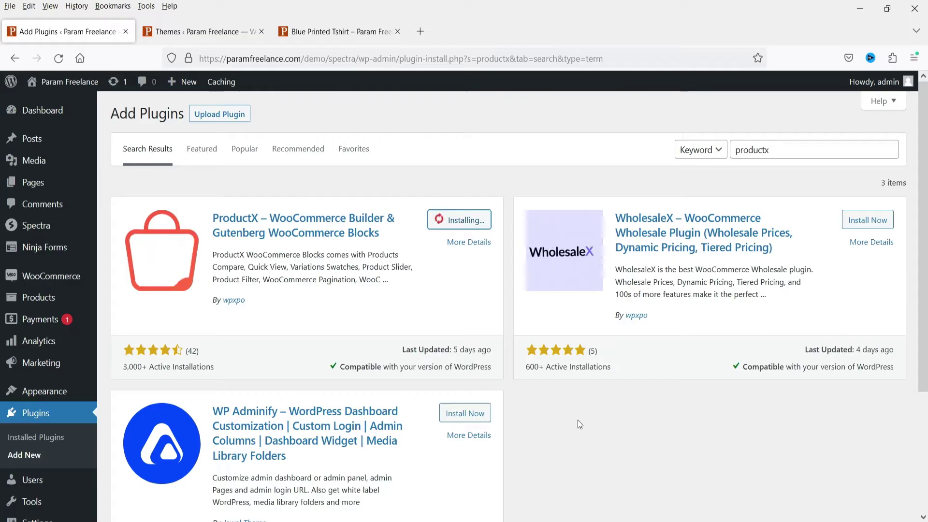
left_click(471, 223)
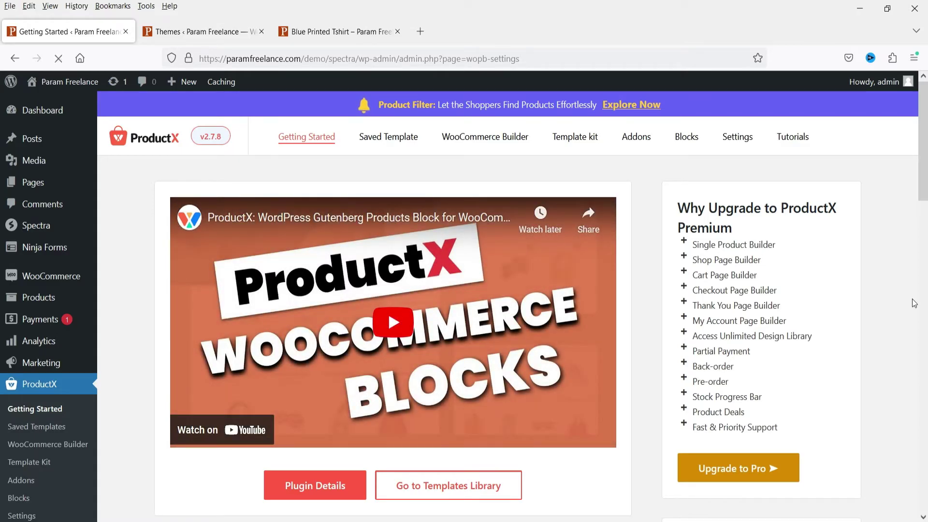
Step: Start a new Single Product template from scratch in ProductX's WooCommerce Builder
scroll(913, 303, "down", 10)
left_click(22, 327)
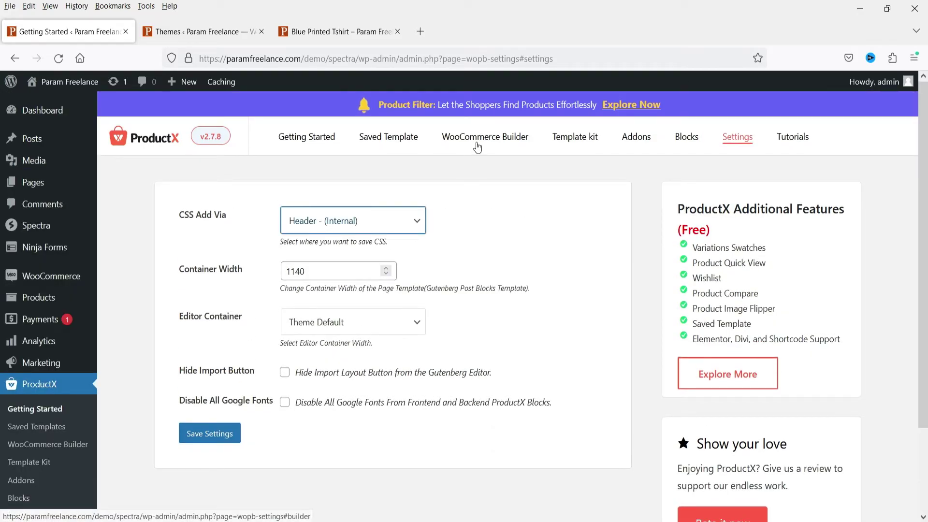
left_click(477, 141)
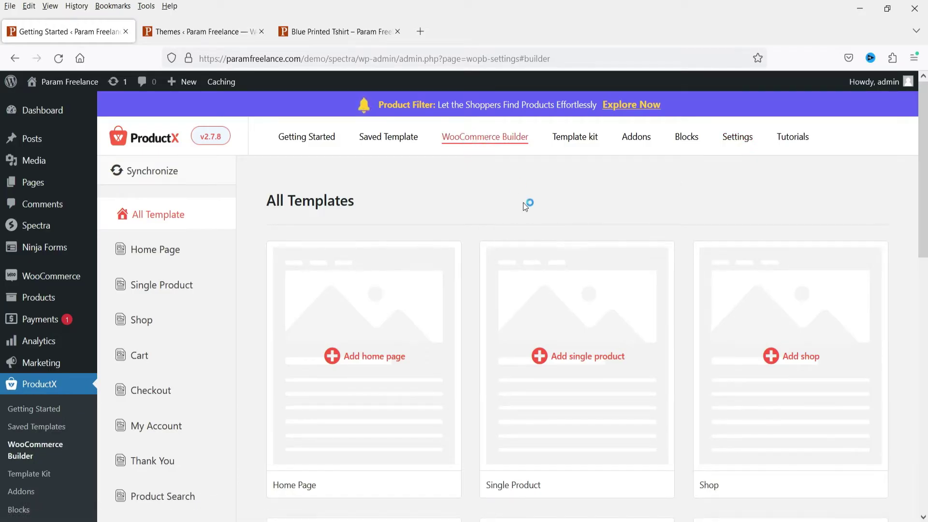
left_click(175, 288)
scroll(769, 288, "down", 2)
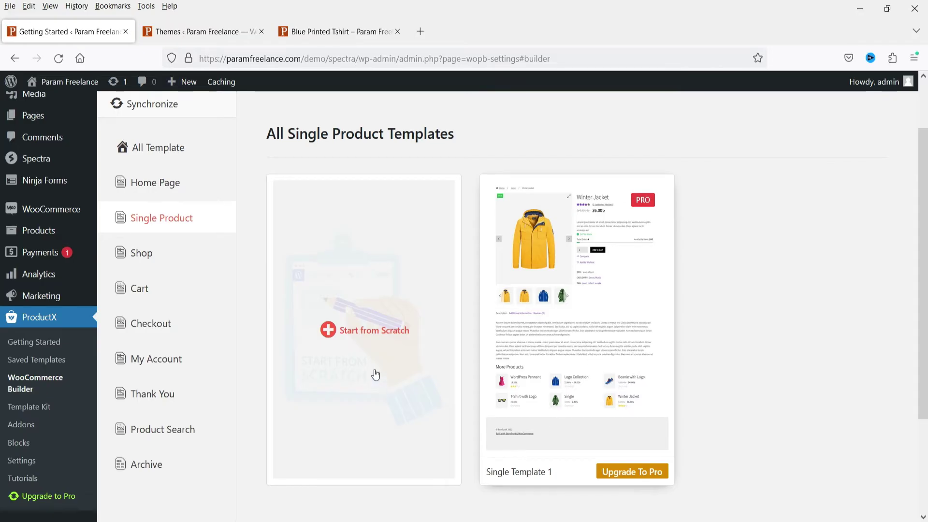
left_click(360, 332)
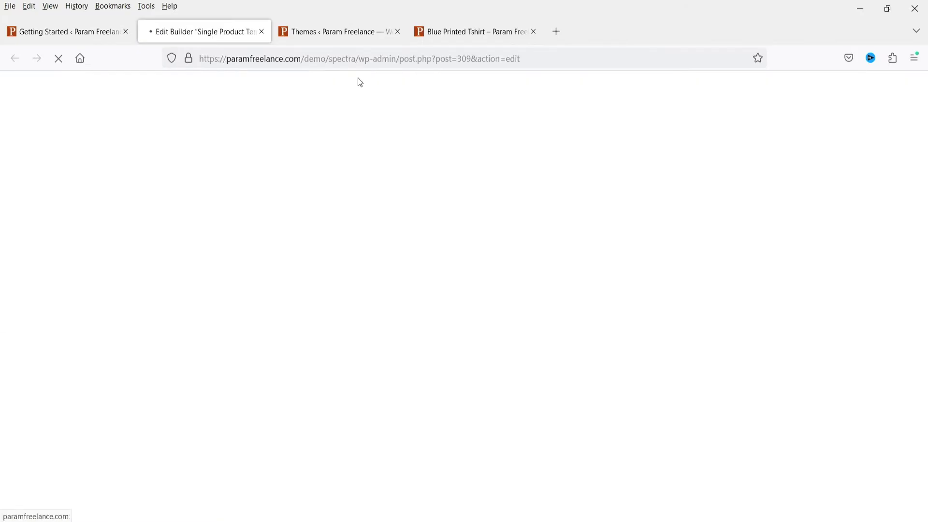
Step: Examine the live Blue Printed Tshirt product page, including breadcrumb, stock, gallery, description tabs and related products
left_click(463, 33)
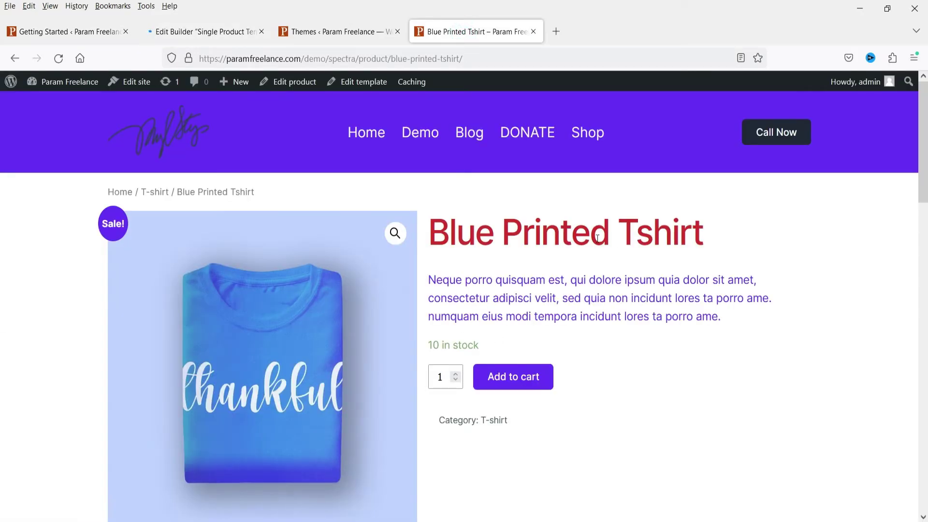
scroll(787, 277, "down", 10)
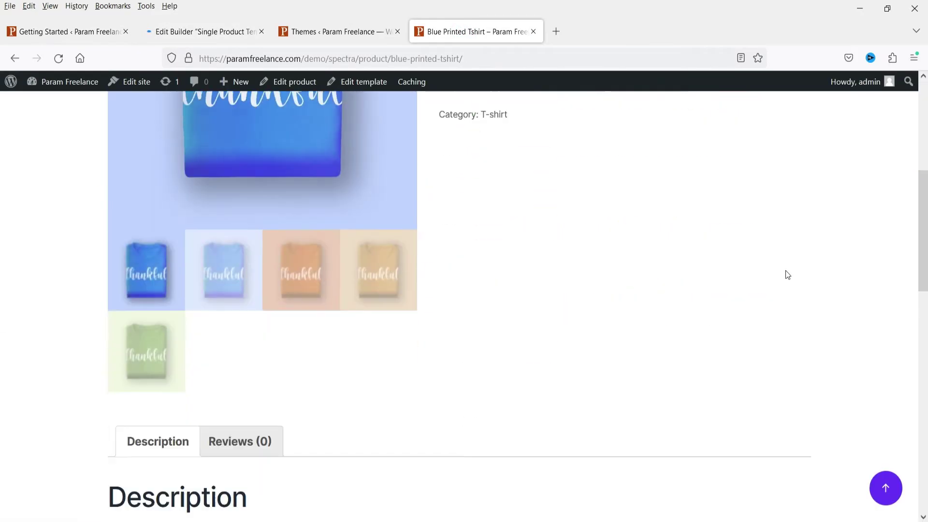
scroll(773, 269, "up", 8)
scroll(772, 272, "up", 3)
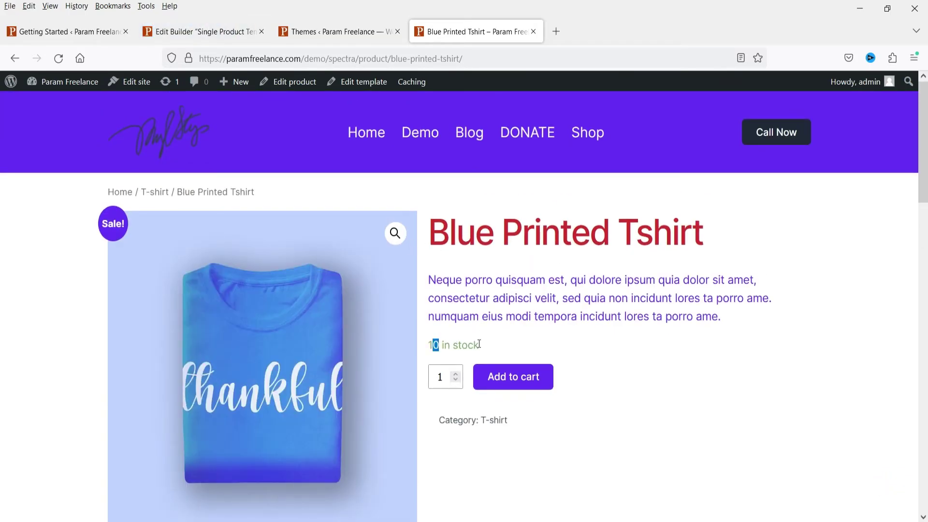
left_click_drag(478, 344, 492, 346)
left_click(555, 327)
scroll(511, 260, "down", 3)
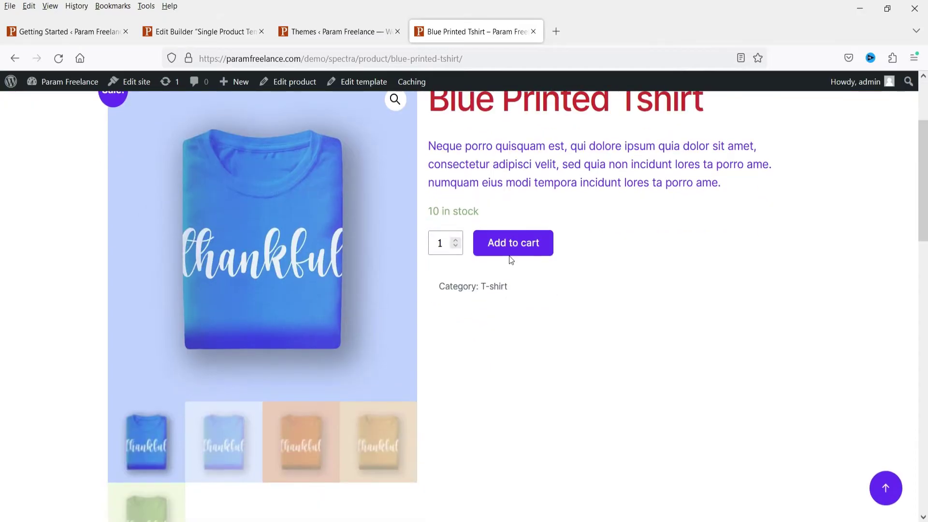
scroll(490, 293, "up", 3)
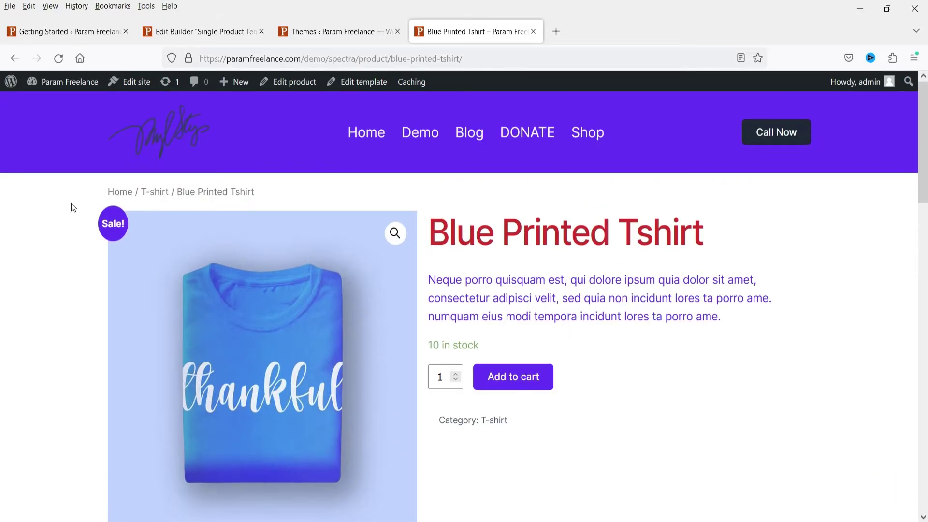
left_click_drag(86, 193, 263, 196)
left_click(31, 271)
scroll(186, 256, "down", 3)
scroll(334, 270, "down", 4)
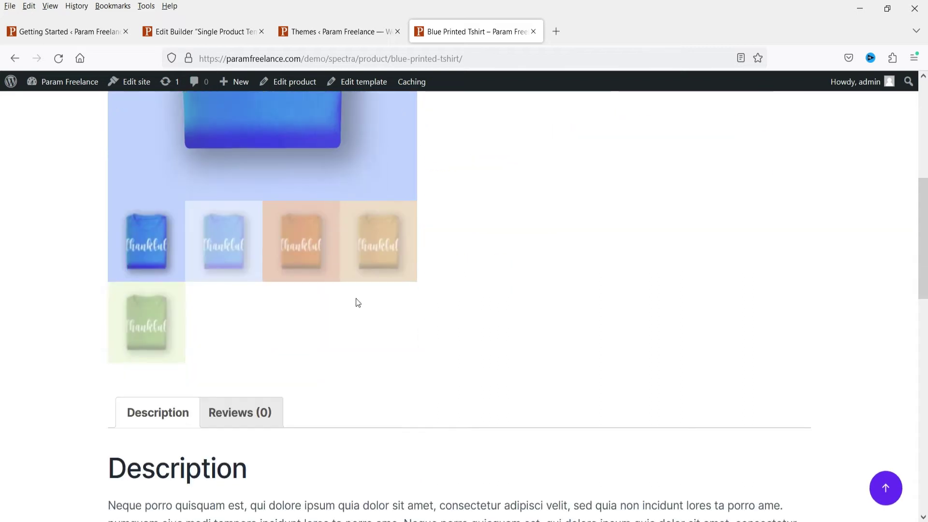
scroll(252, 267, "down", 4)
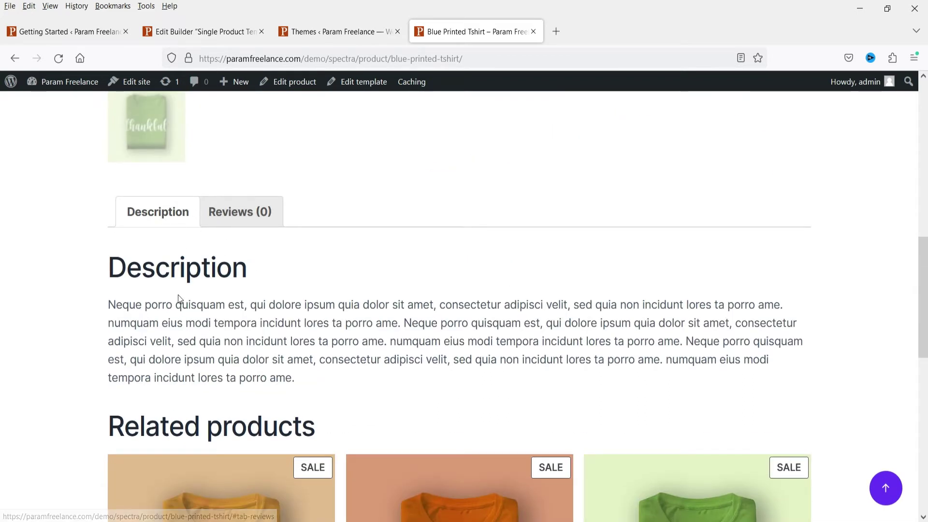
scroll(180, 304, "down", 5)
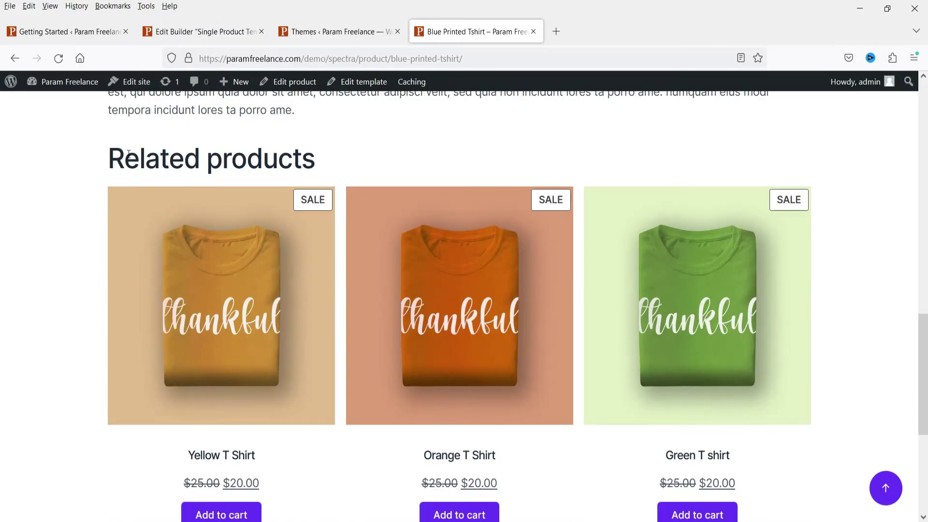
scroll(67, 224, "down", 5)
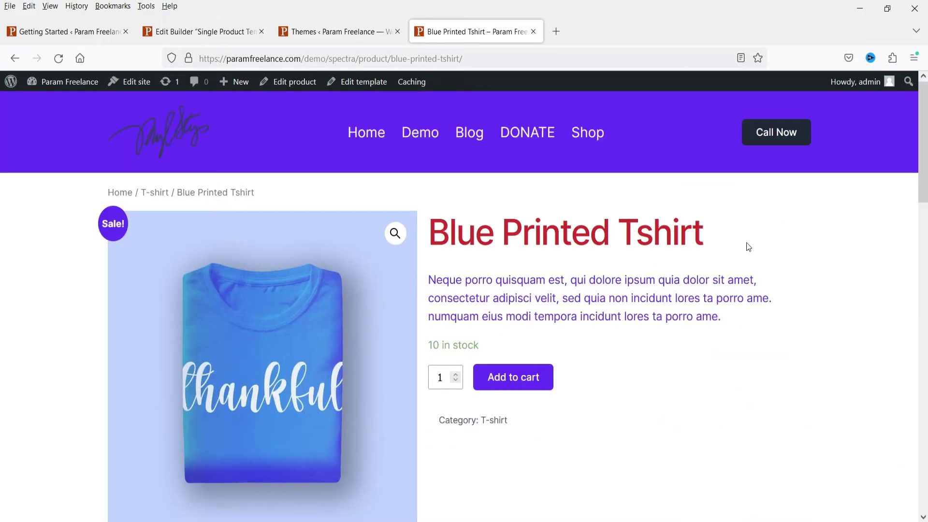
scroll(838, 283, "down", 5)
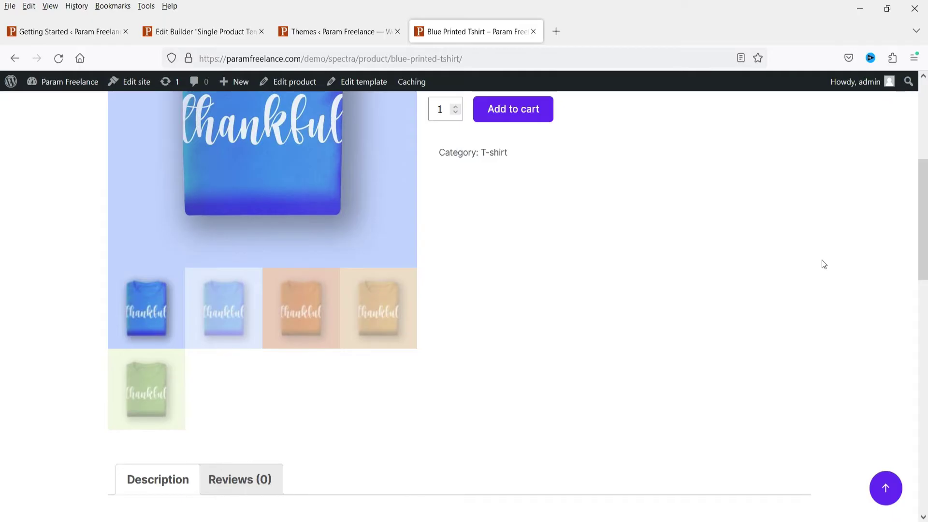
scroll(785, 261, "up", 5)
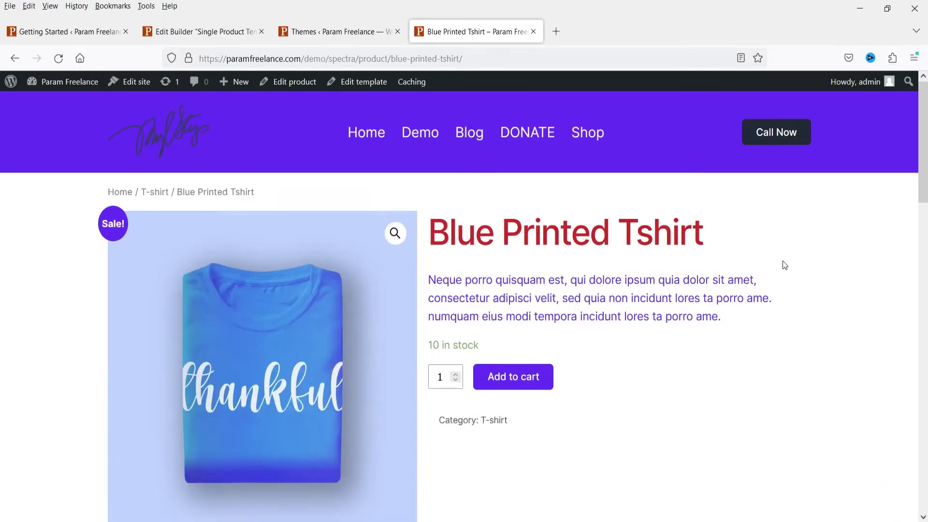
Step: Add a Columns block with the 50 / 50 layout to the Single Product Template
left_click(232, 32)
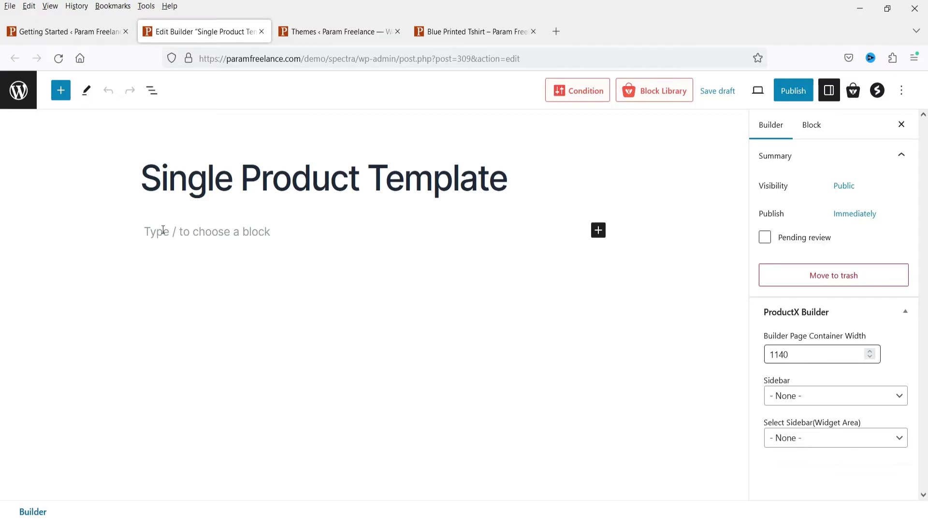
left_click(598, 231)
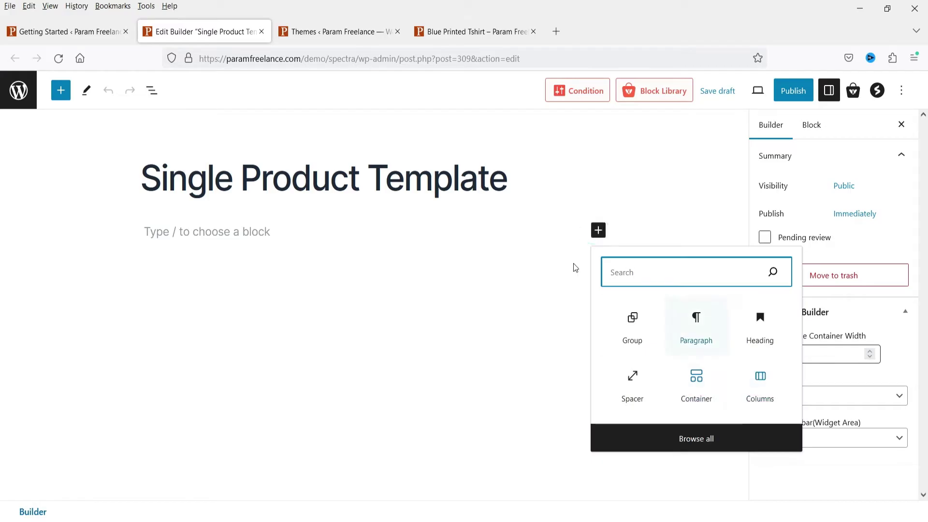
left_click(759, 381)
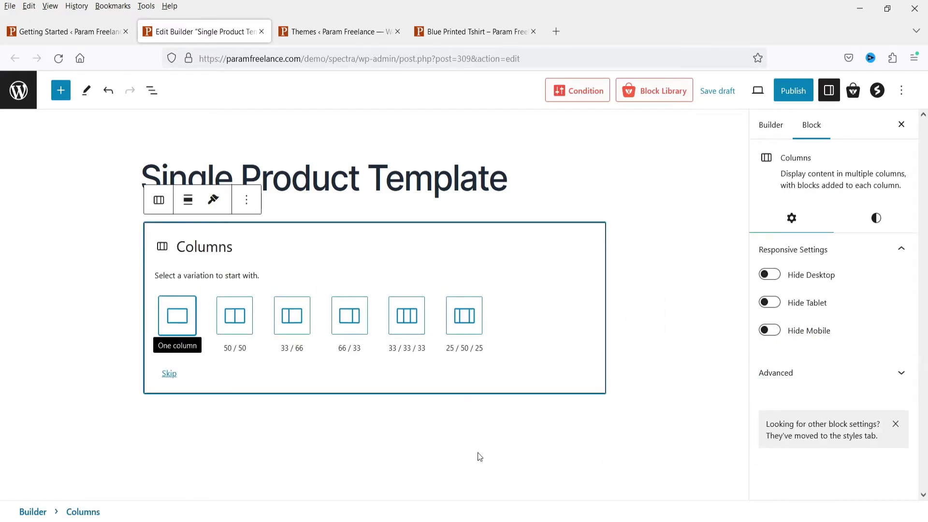
left_click(236, 319)
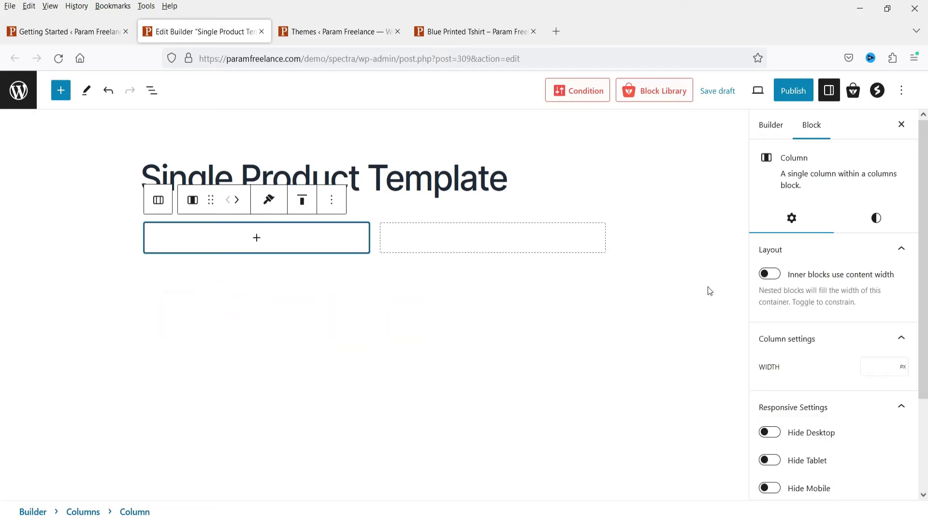
left_click(256, 238)
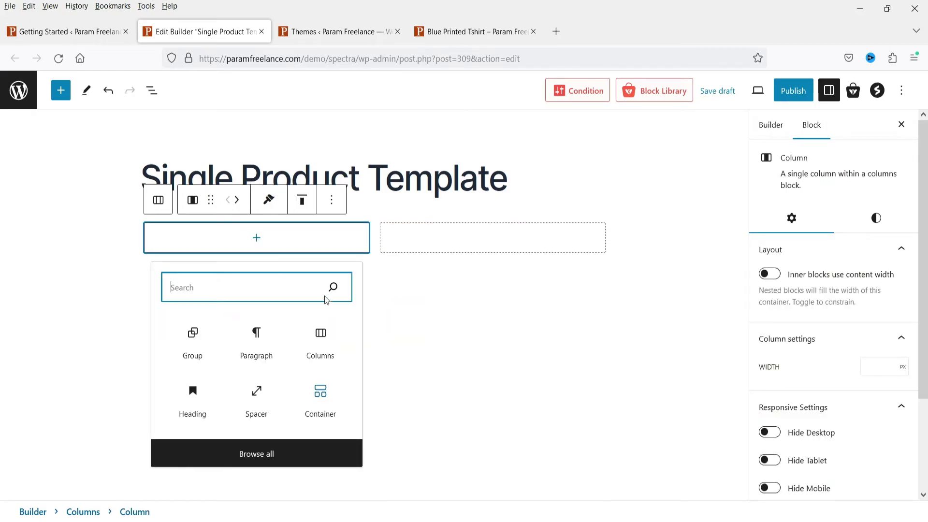
type("woo")
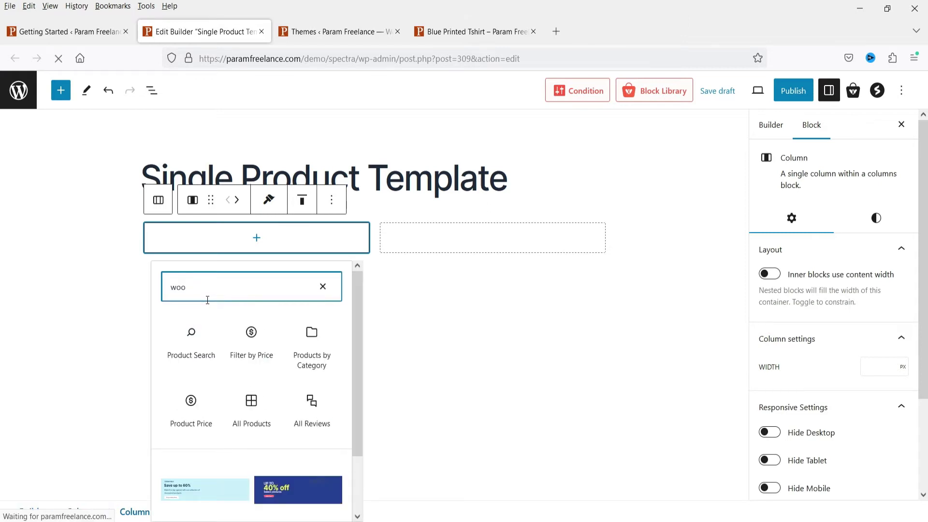
scroll(287, 337, "down", 2)
scroll(286, 337, "up", 2)
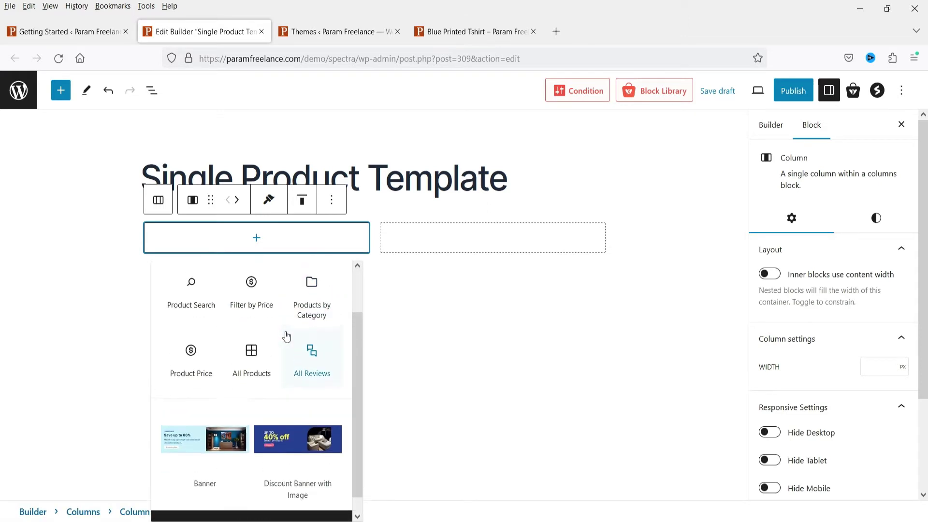
left_click(62, 92)
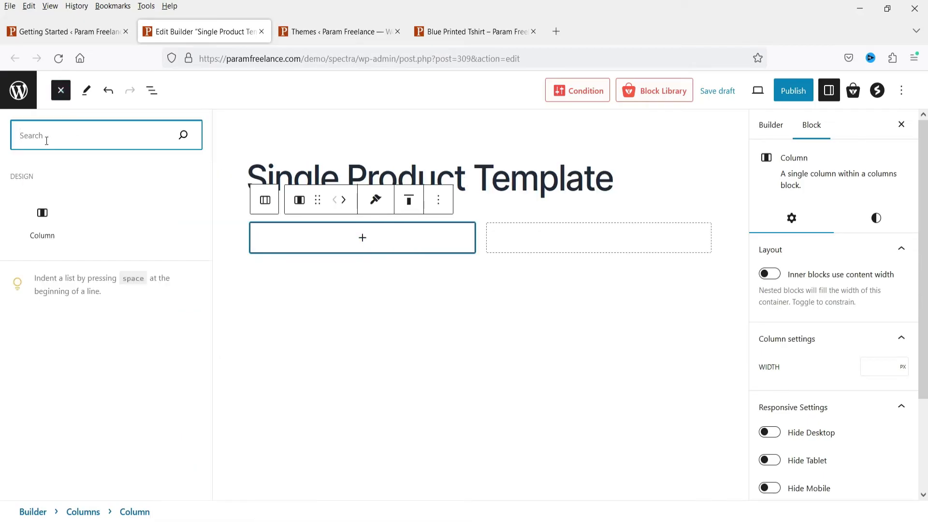
left_click(409, 407)
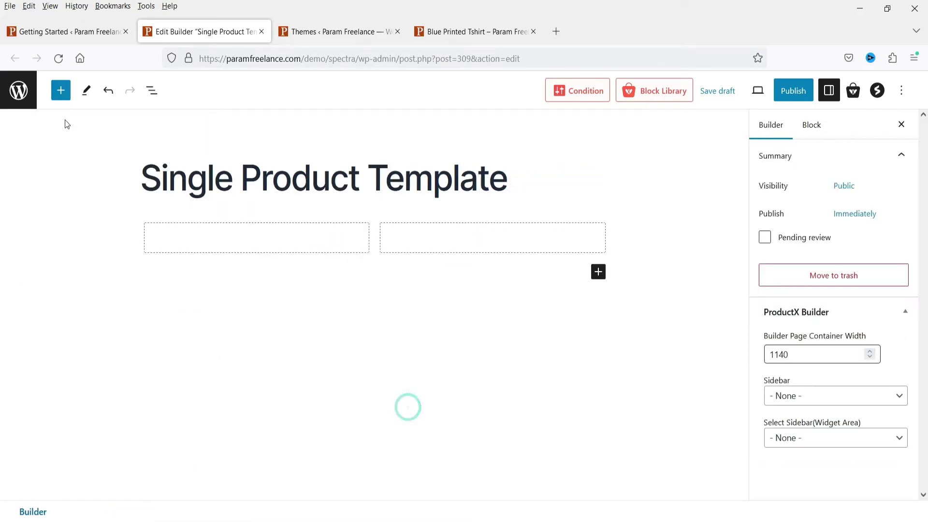
Step: Find the Product Image block with the search term "product image" and add it to the first column
left_click(54, 95)
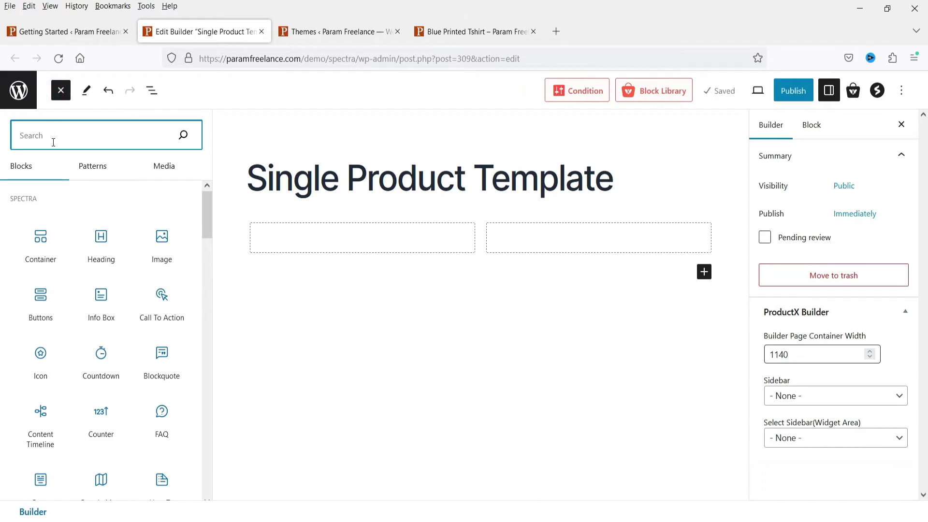
type("woo")
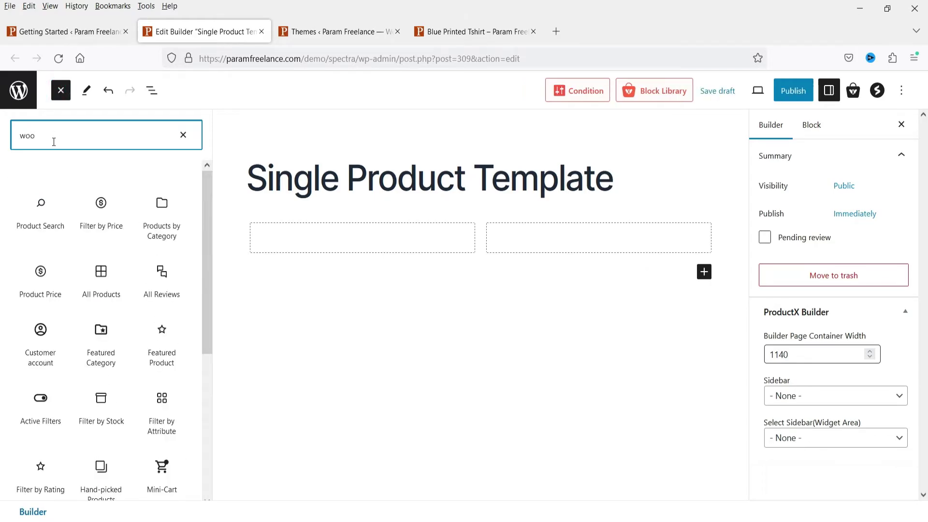
type("comm")
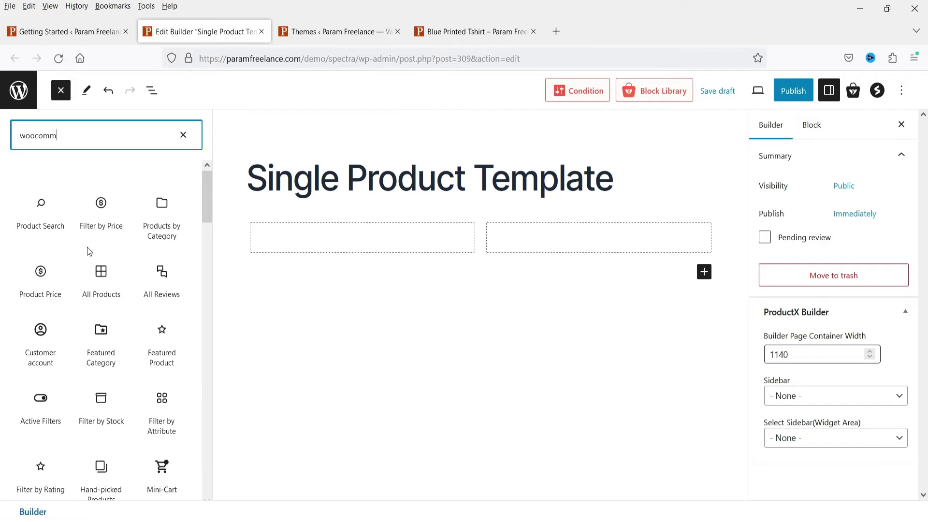
left_click(87, 247)
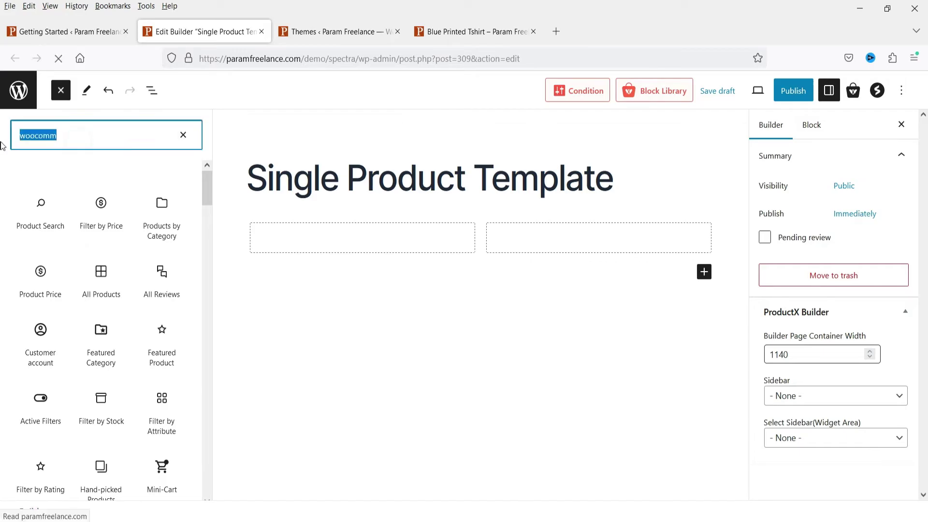
type("product image")
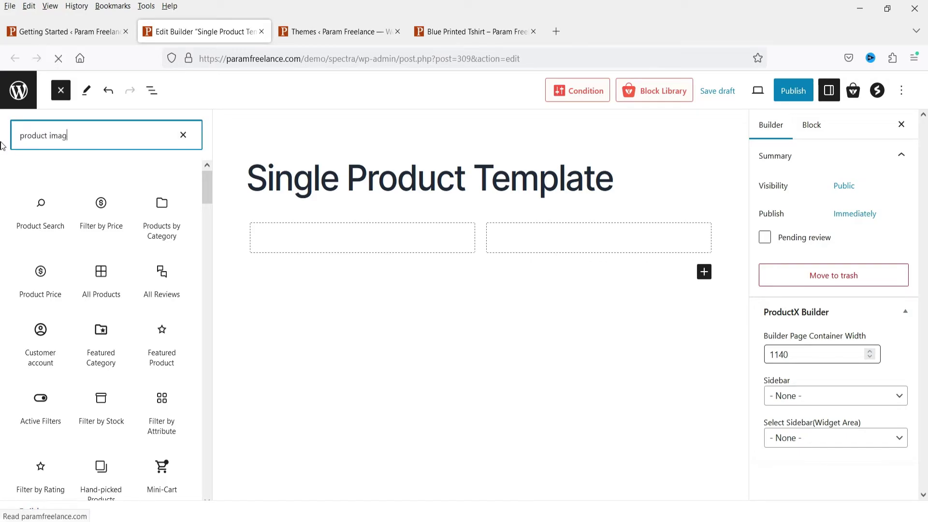
mouse_move(42, 209)
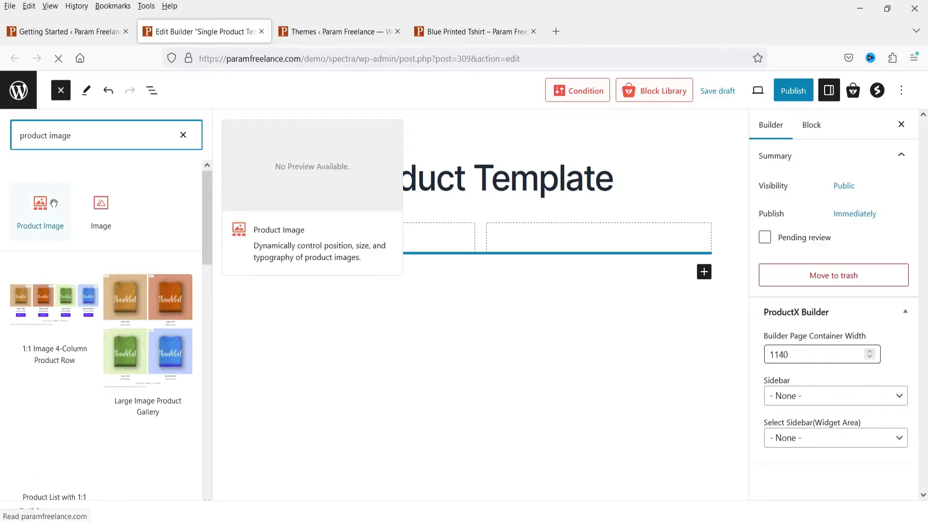
left_click_drag(38, 209, 334, 242)
left_click_drag(376, 278, 413, 320)
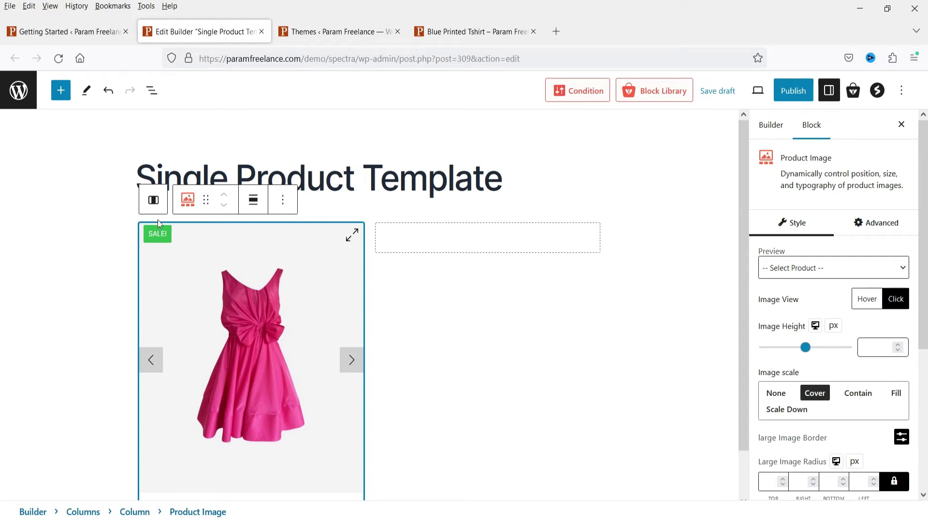
Step: Find ProductX's Product Title block with the search term "product title" and add it to the second, empty column
left_click(513, 239)
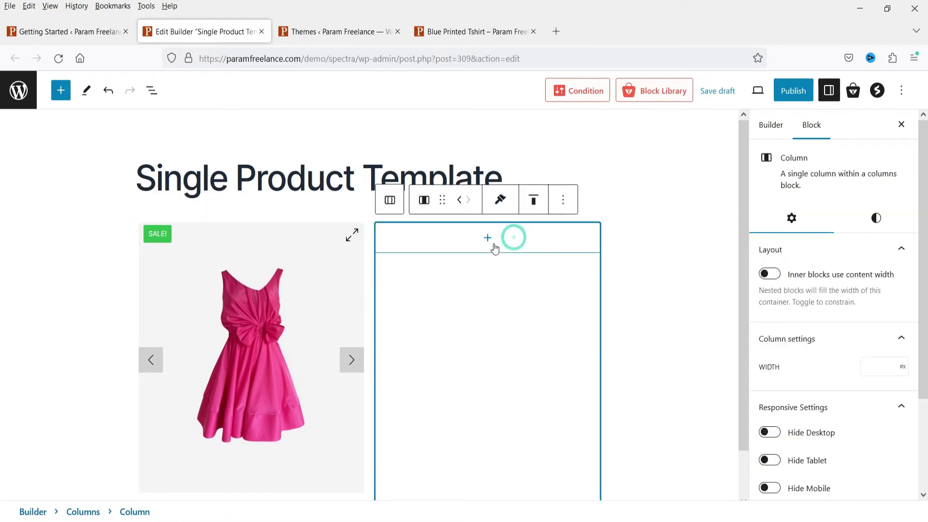
left_click(62, 97)
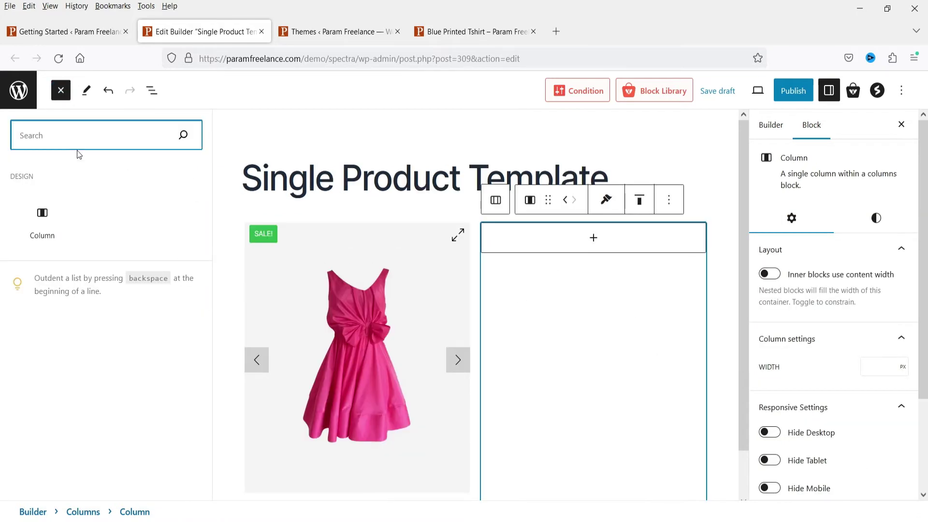
left_click(535, 282)
left_click(60, 90)
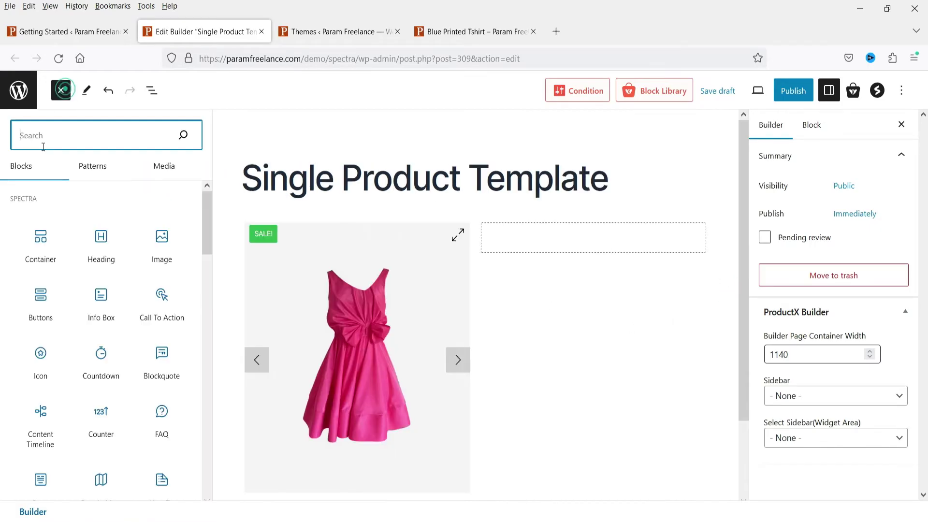
type("product title")
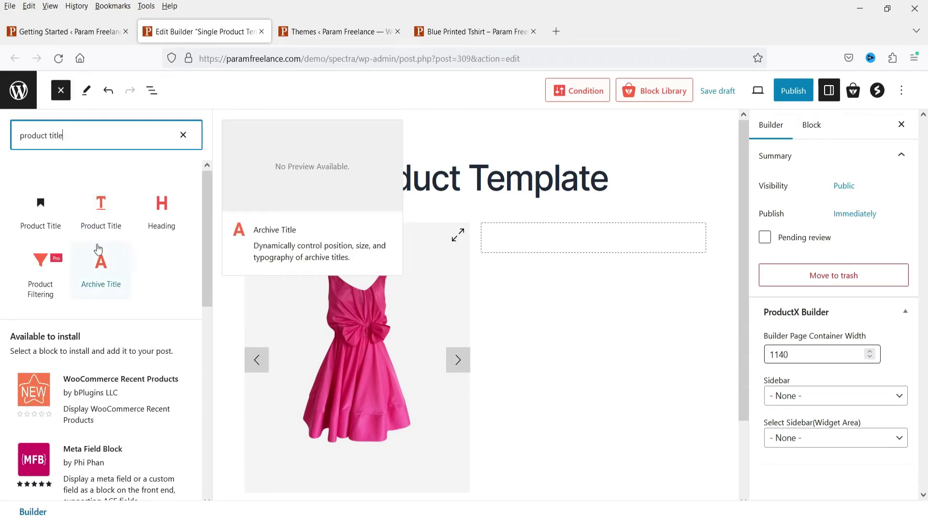
left_click(101, 212)
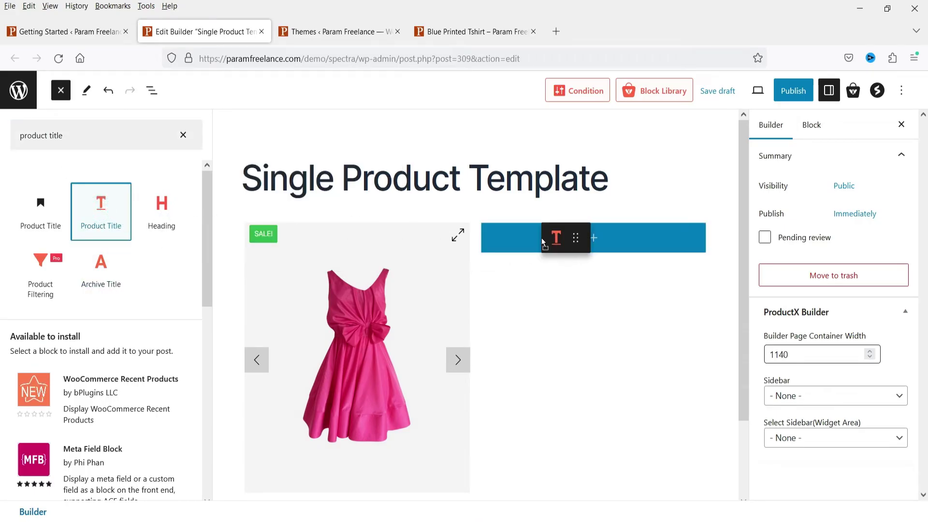
left_click(541, 237)
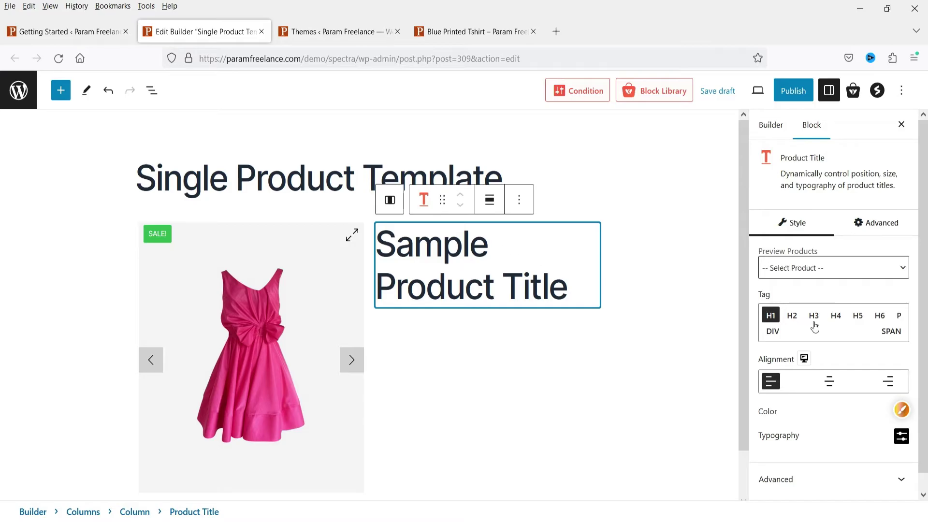
Step: Set the Product Title block's tag to H3 and its colour to a dark green, about #117A22
left_click(794, 321)
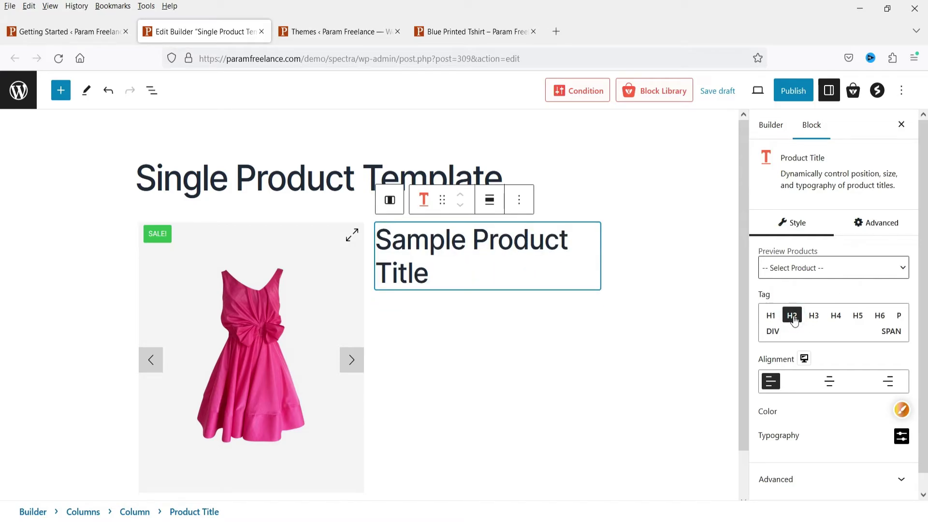
left_click(814, 319)
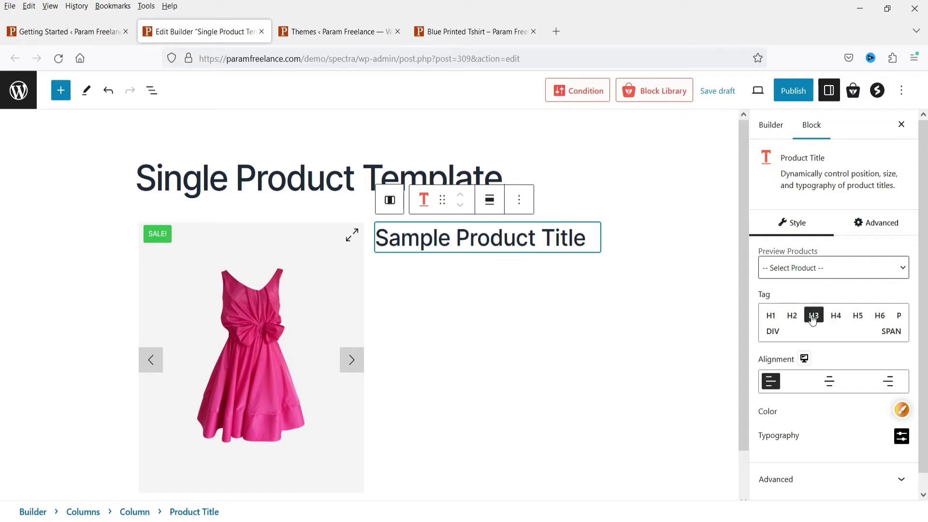
scroll(849, 327, "down", 1)
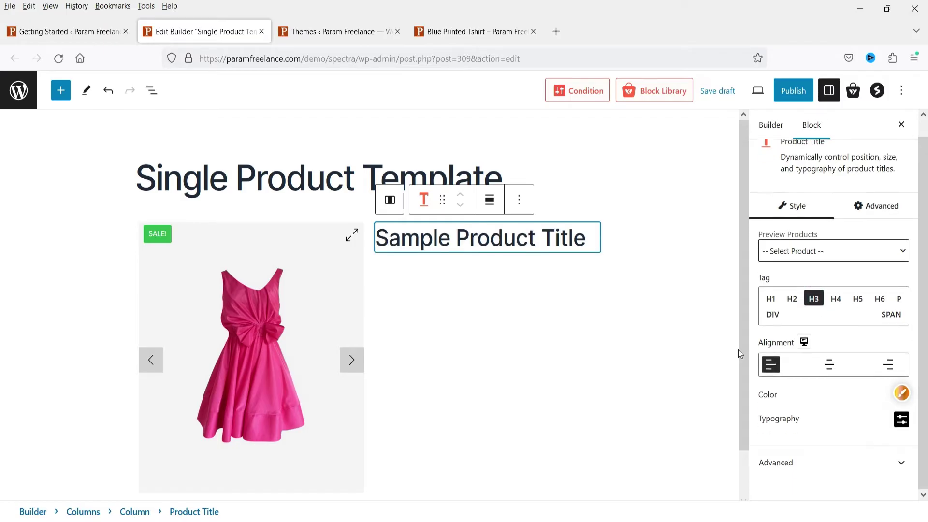
left_click(901, 393)
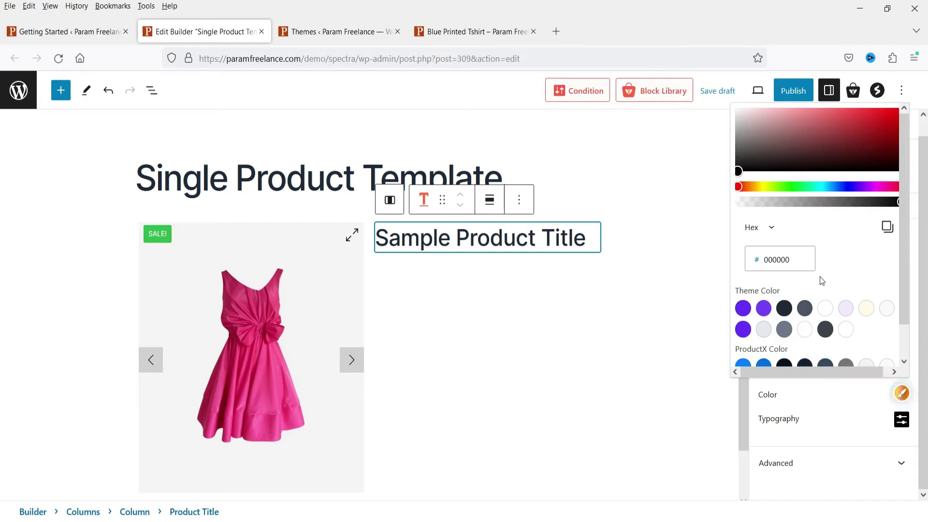
scroll(802, 287, "down", 1)
left_click(449, 30)
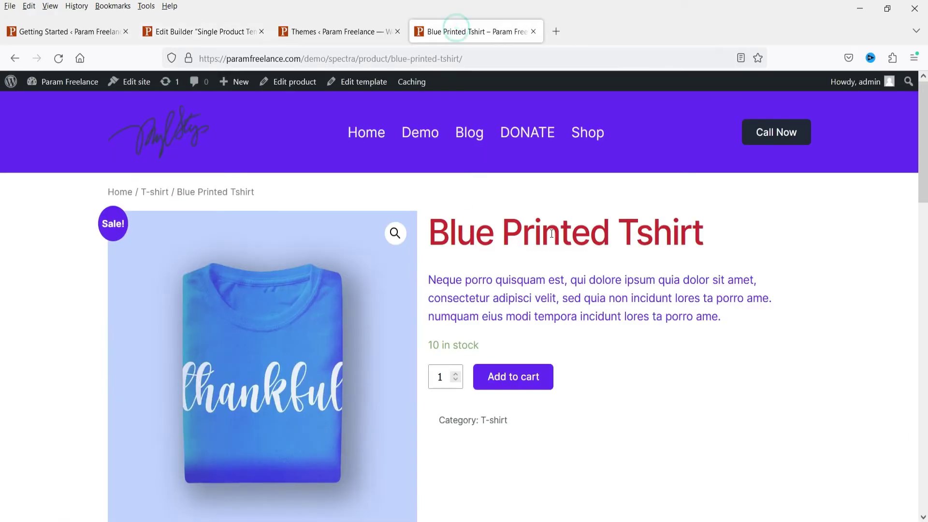
left_click(215, 25)
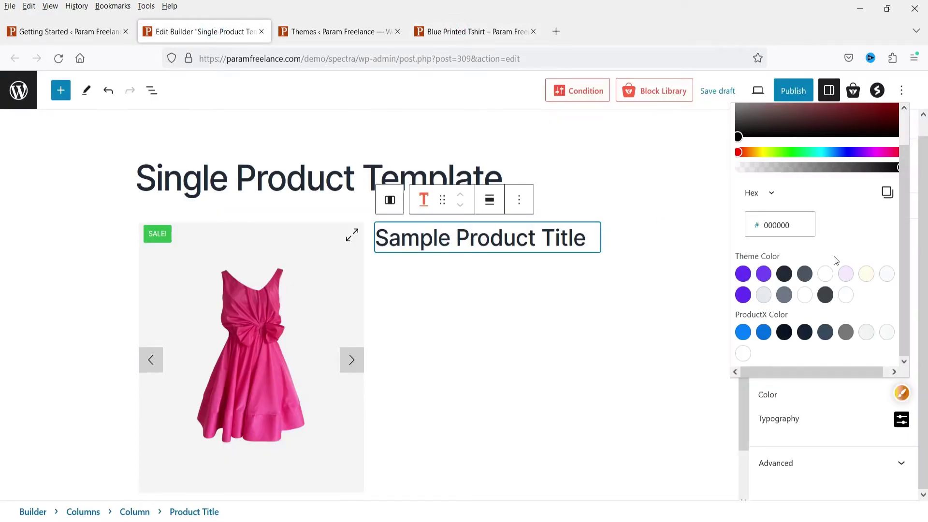
scroll(834, 256, "up", 1)
left_click(797, 187)
left_click(793, 145)
left_click(881, 141)
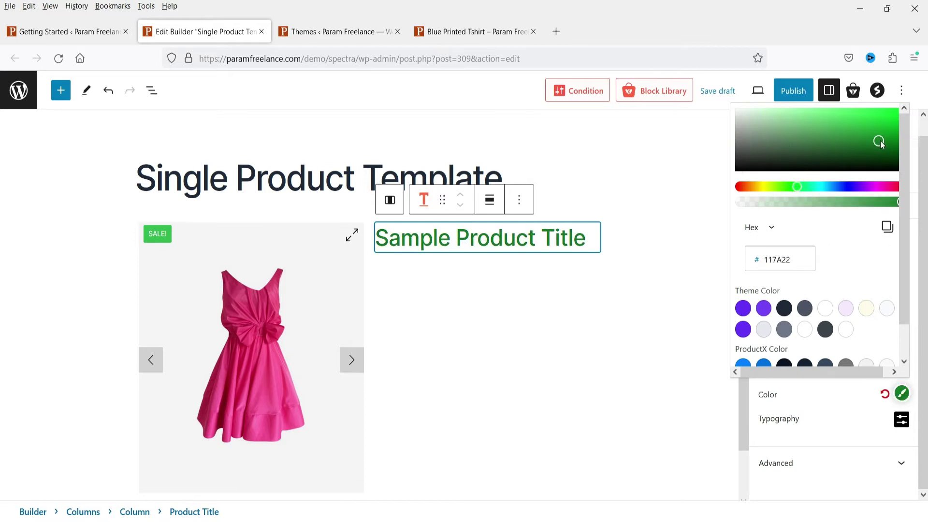
left_click(676, 300)
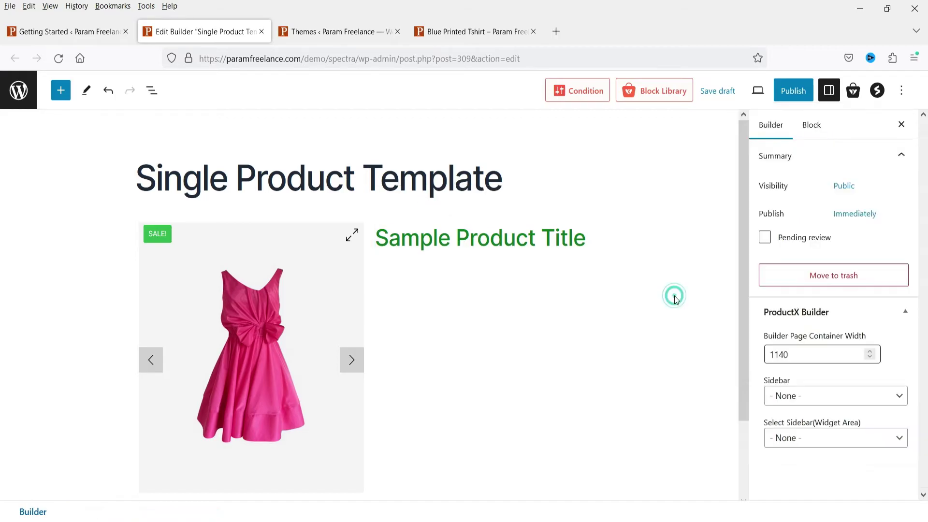
Step: Set the preview product to Yellow T Shirt for both the Product Title and Product Image blocks
left_click(522, 235)
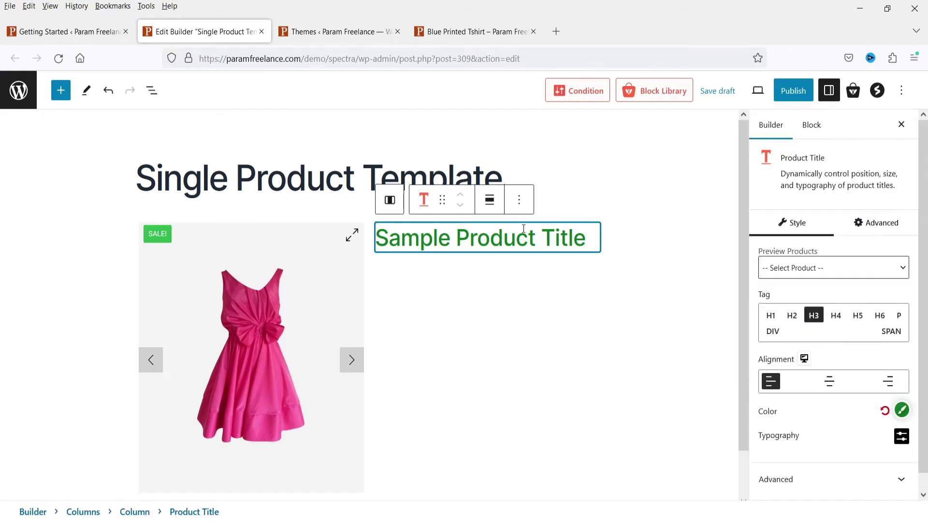
left_click(806, 268)
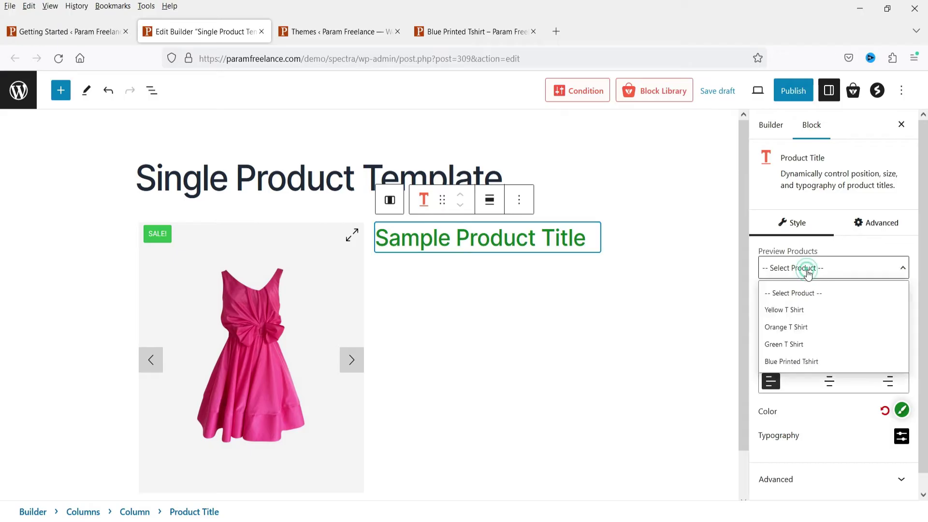
left_click(814, 315)
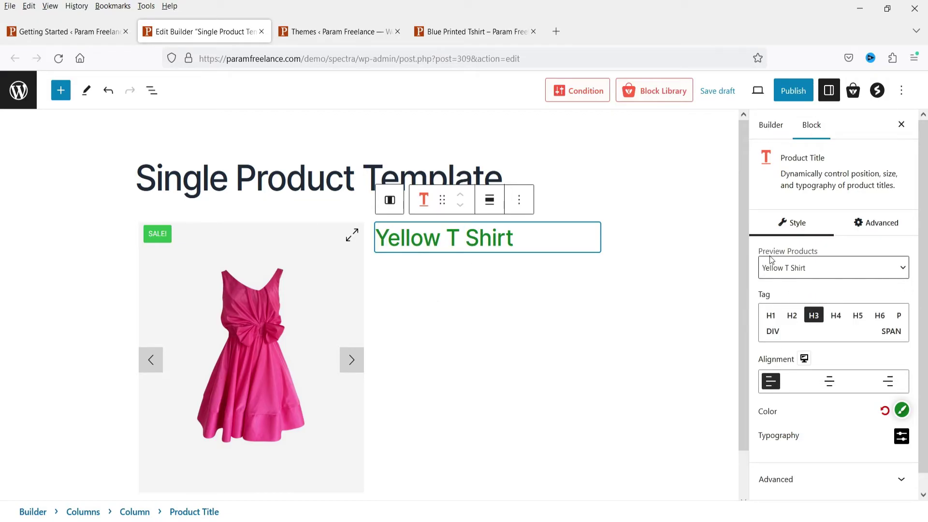
left_click(196, 266)
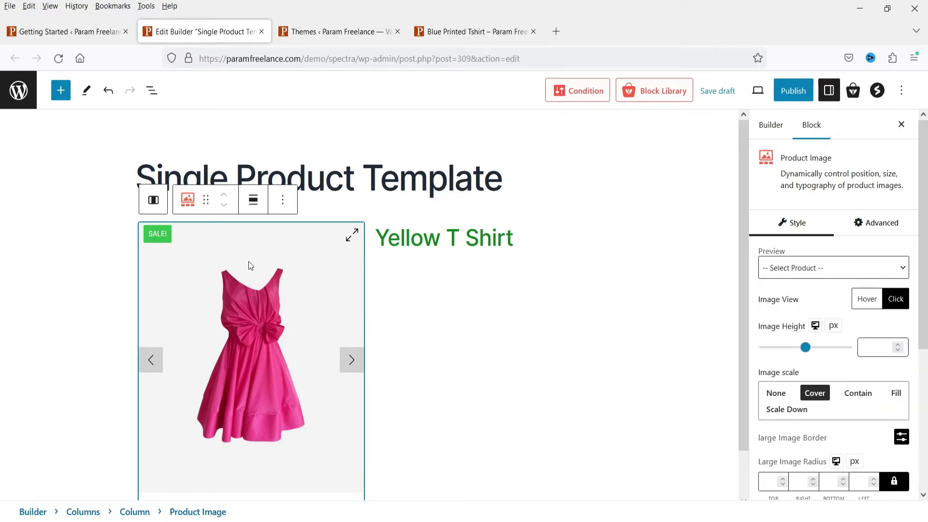
left_click(835, 266)
left_click(821, 310)
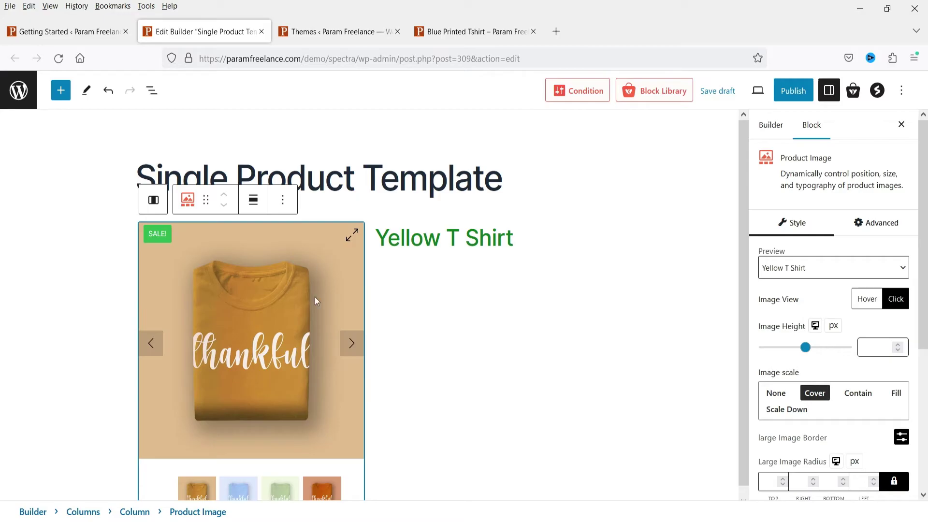
Step: Compare the full and short descriptions on the live product page and add a Product Short Description block below the product title
left_click(444, 32)
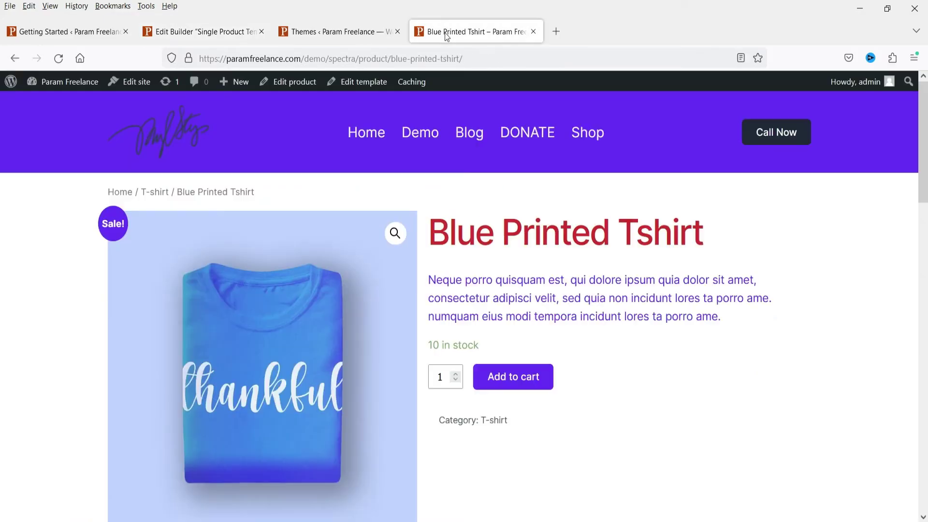
scroll(501, 234, "down", 10)
left_click(187, 32)
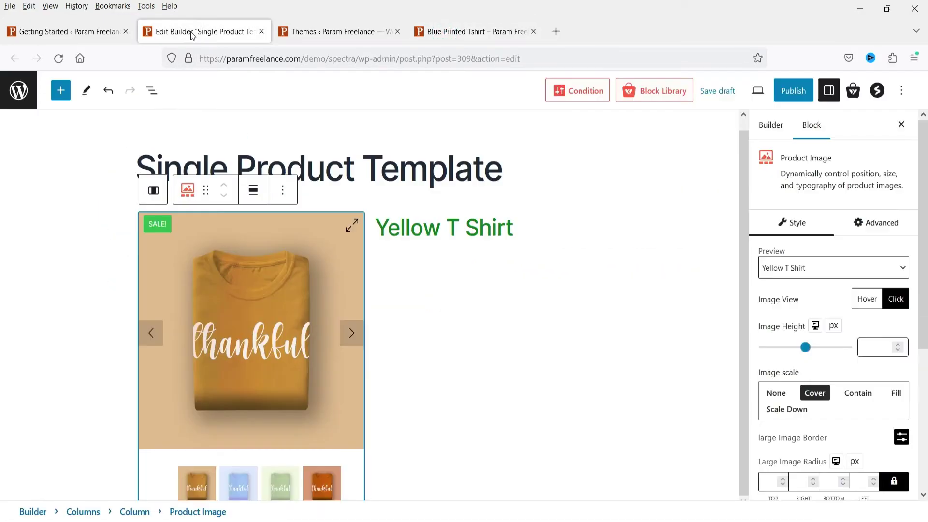
left_click(528, 241)
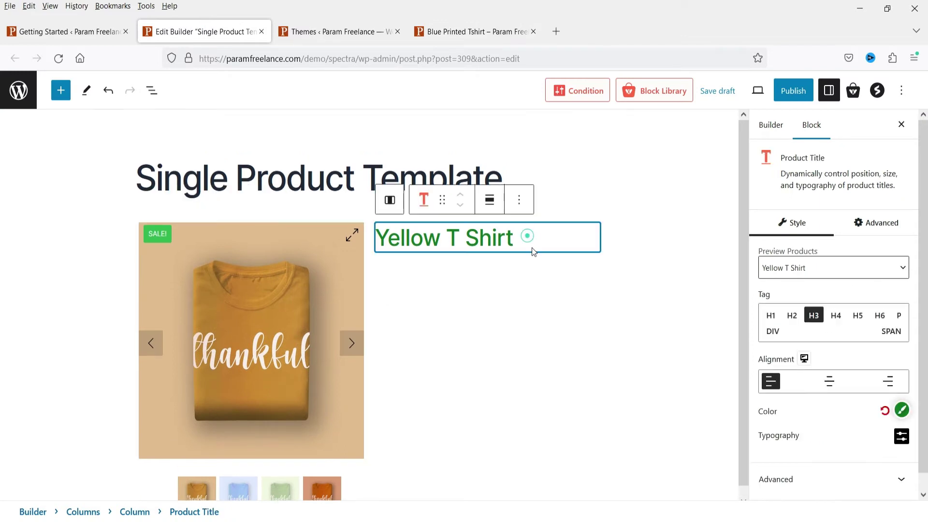
left_click(61, 90)
type("prod")
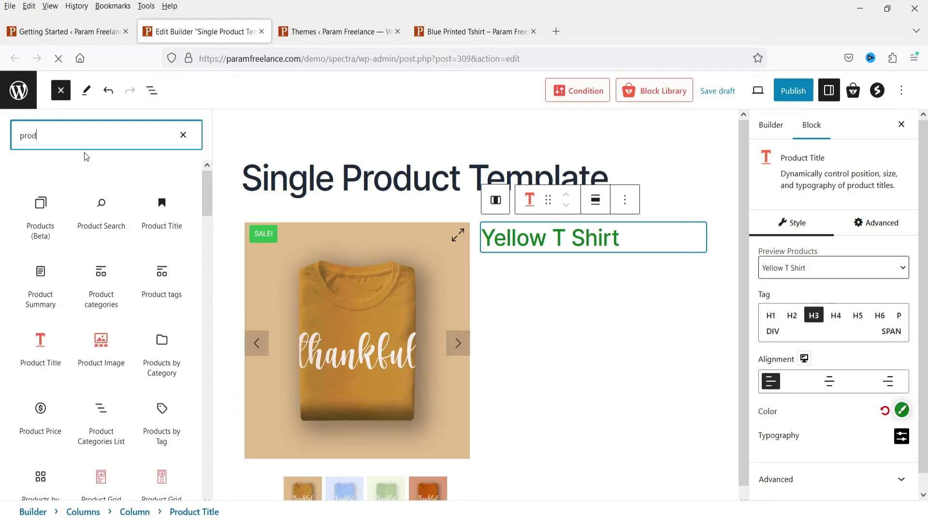
type("uct descri")
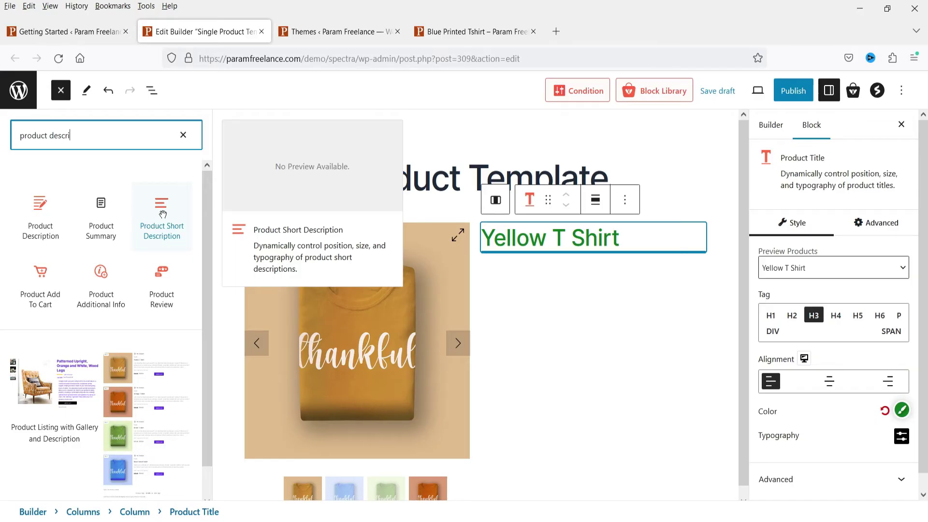
left_click(476, 32)
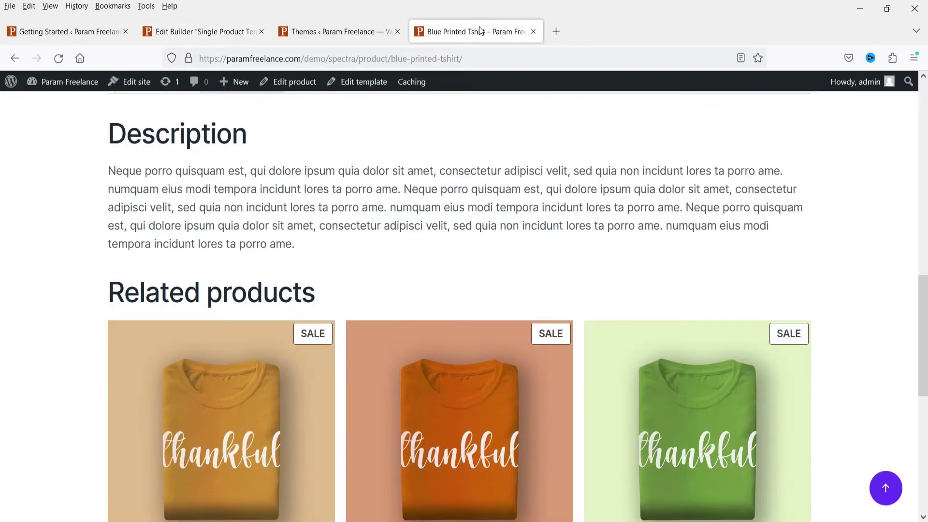
scroll(304, 207, "up", 7)
scroll(299, 221, "down", 5)
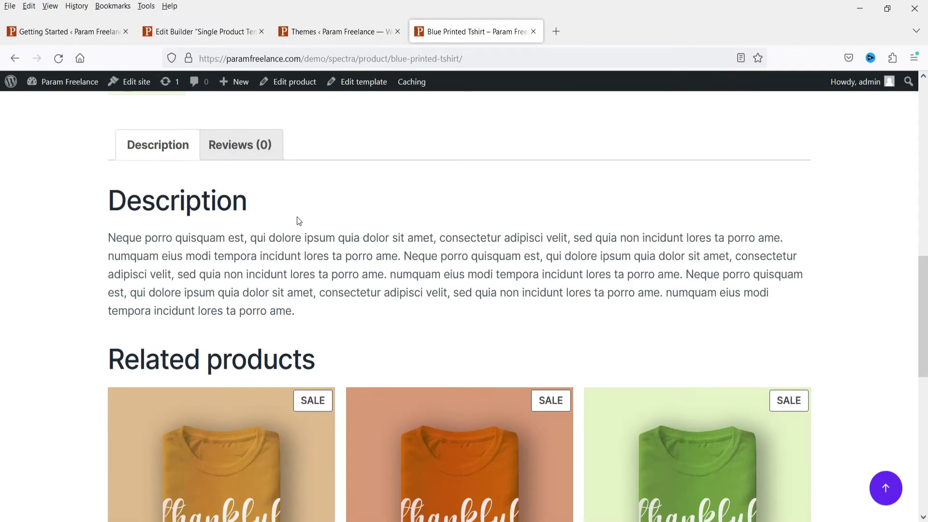
left_click_drag(110, 237, 295, 311)
scroll(482, 265, "up", 10)
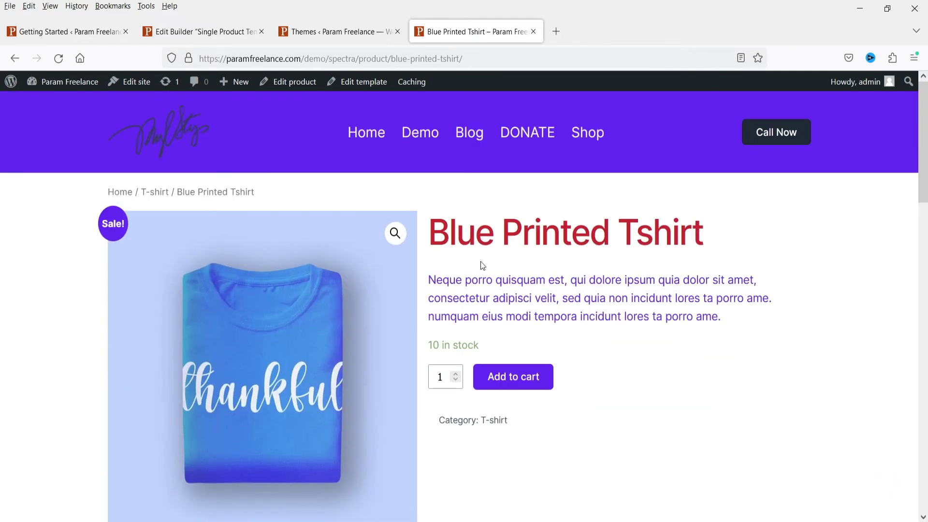
left_click(158, 32)
left_click_drag(161, 231, 531, 264)
left_click_drag(579, 303, 580, 303)
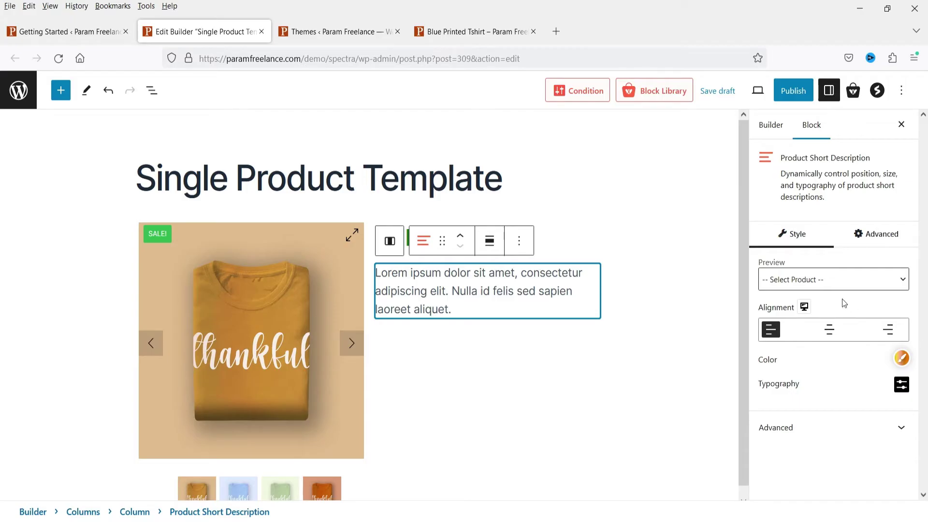
Step: Set the Product Short Description block's preview product to Yellow T Shirt and its text colour to an orange, #DB7545
left_click(829, 278)
left_click(820, 321)
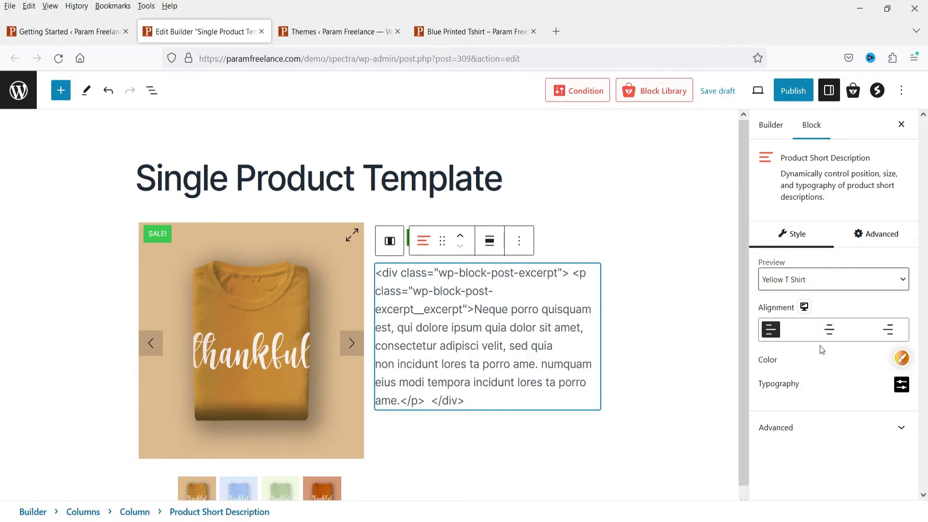
left_click(896, 359)
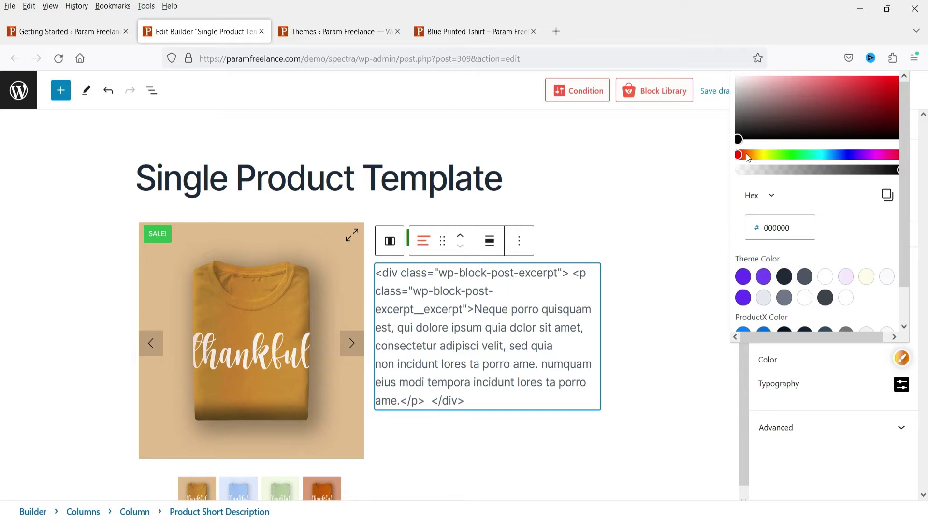
left_click(746, 154)
left_click(849, 86)
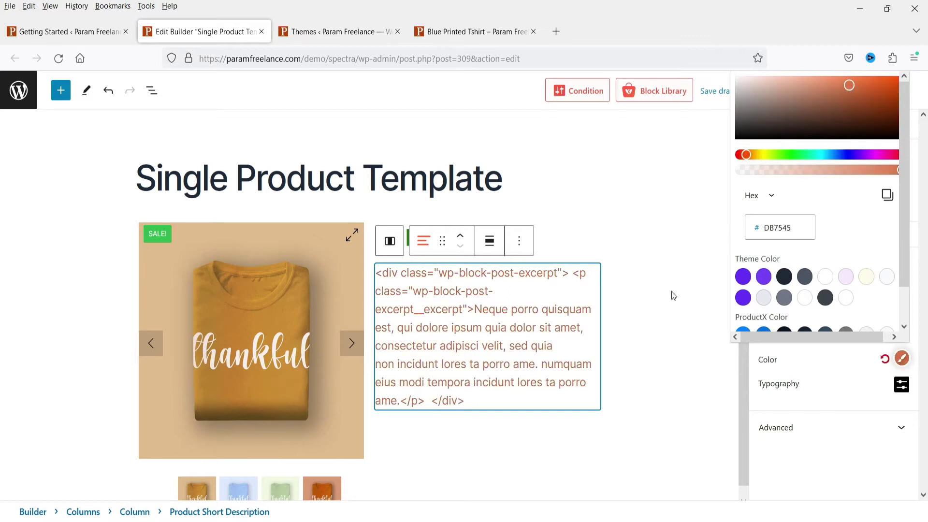
Step: Try centred alignment on the short description, return it to left-aligned, and set its text size to 16
left_click(829, 330)
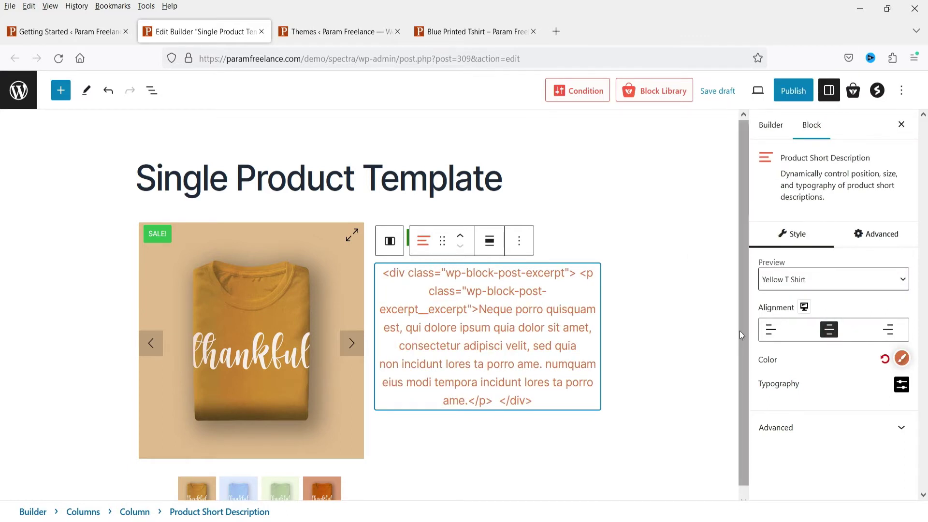
left_click(770, 330)
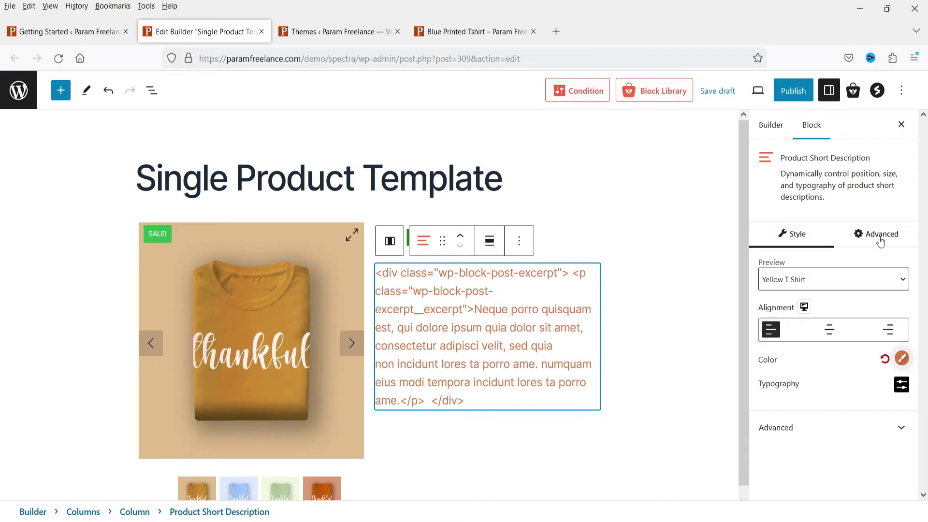
left_click(901, 385)
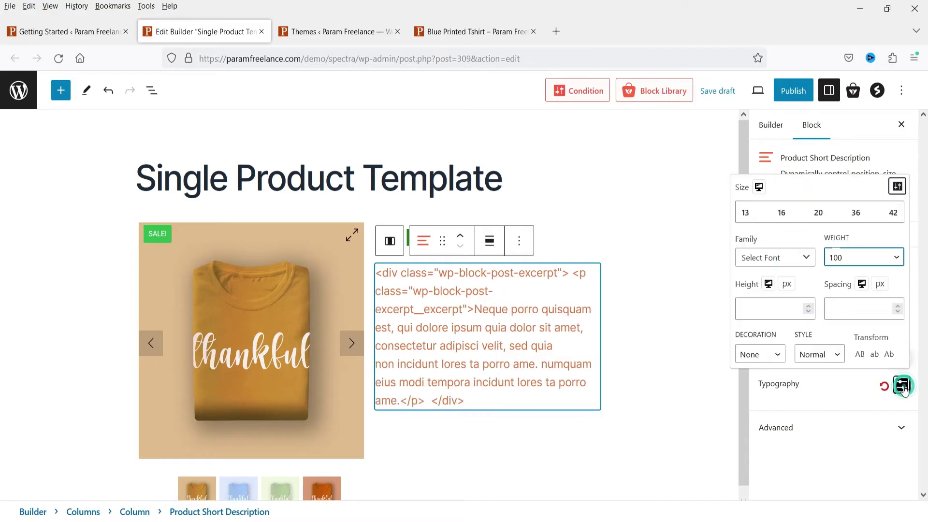
left_click(744, 215)
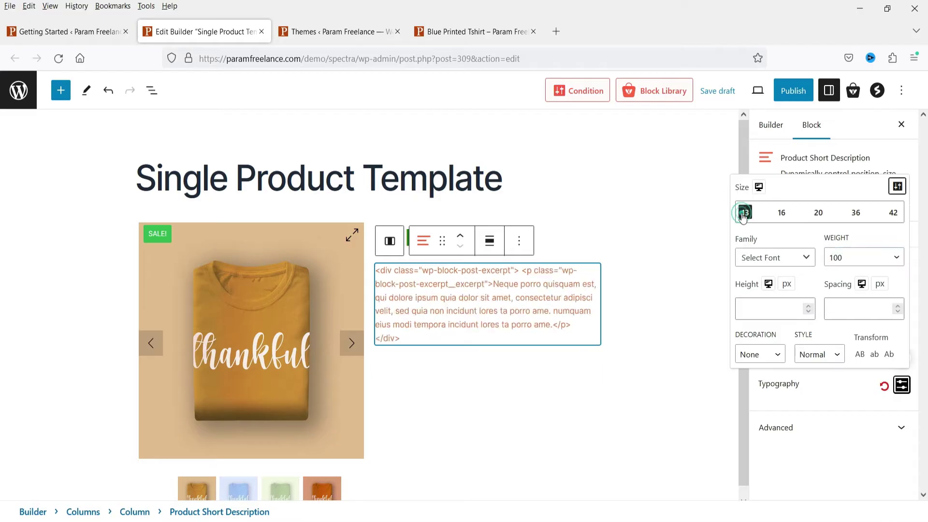
left_click(783, 216)
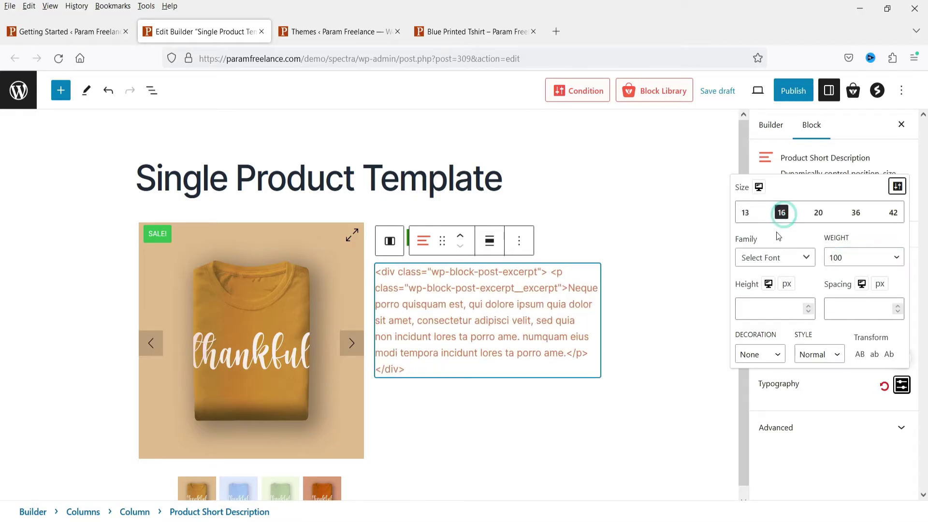
left_click(807, 259)
left_click(810, 264)
Step: Give the Product Short Description block a solid, very light grey background from the ProductX colours
left_click(854, 420)
left_click(840, 271)
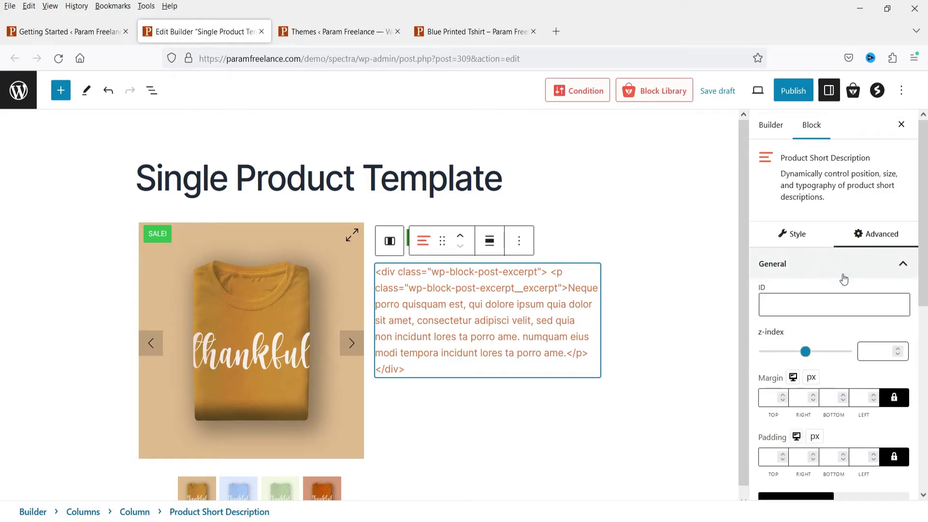
scroll(843, 279, "down", 3)
scroll(806, 285, "down", 5)
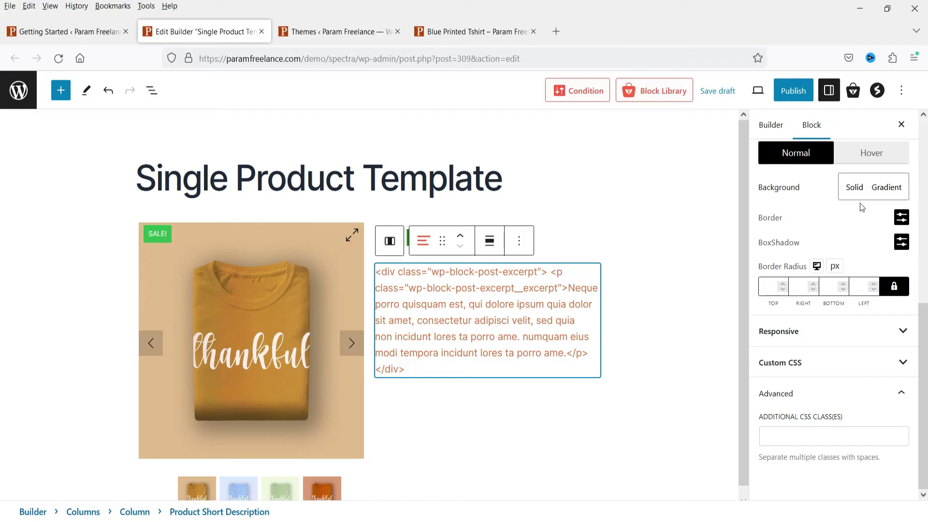
left_click(863, 189)
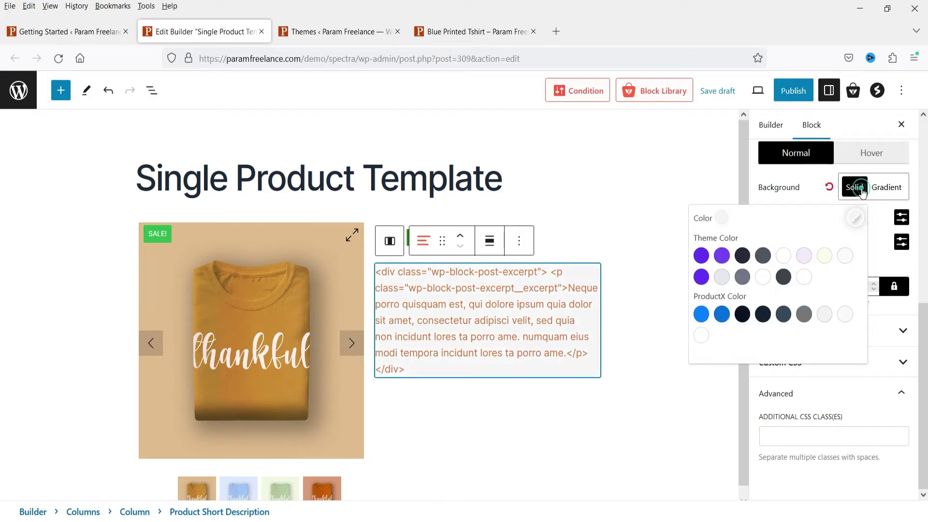
left_click(702, 256)
left_click(701, 256)
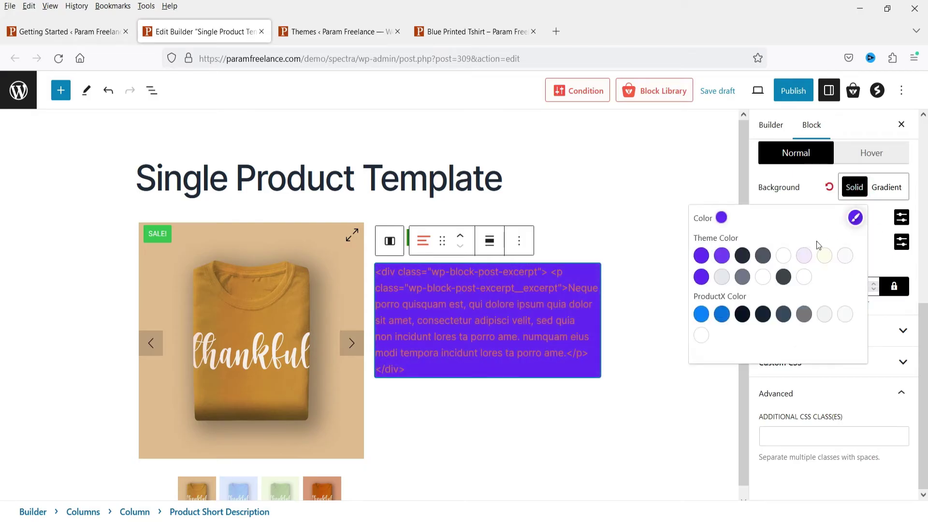
left_click(846, 314)
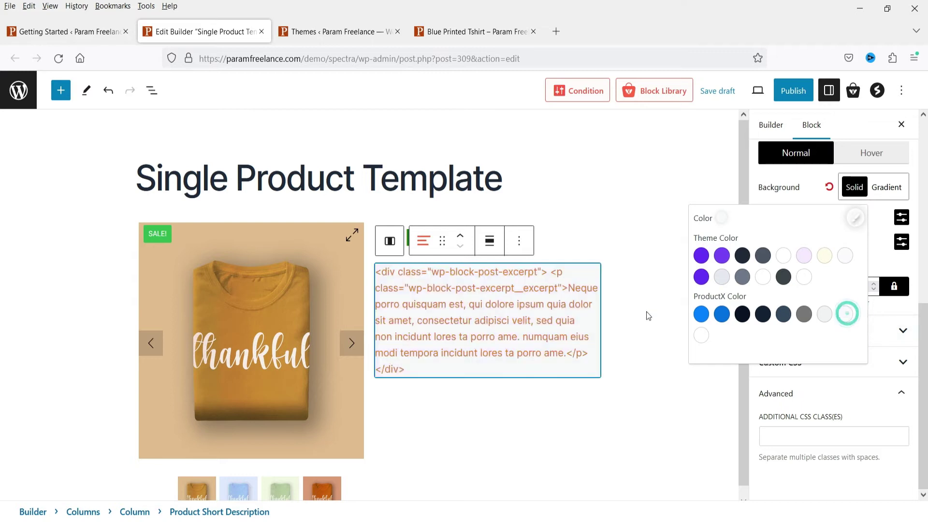
left_click(883, 254)
Step: Examine the Responsive and Custom CSS settings of the Product Short Description block
left_click(816, 331)
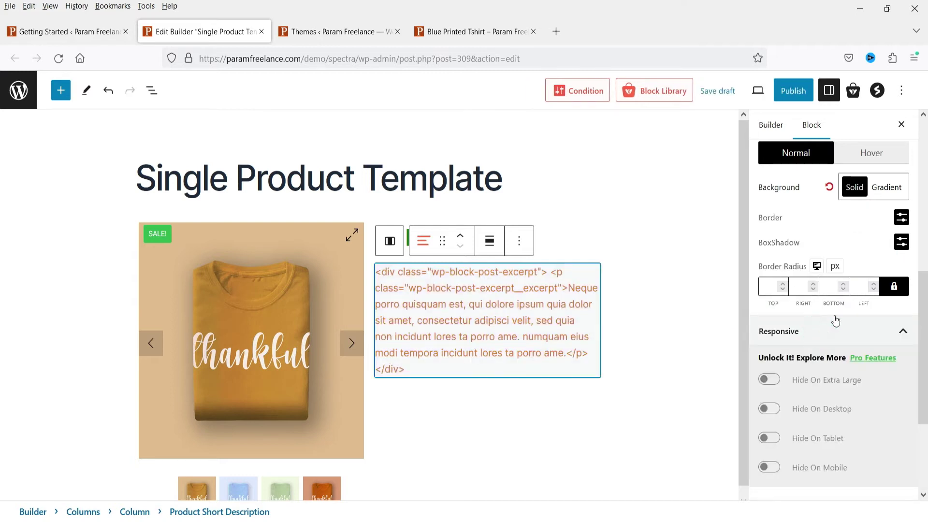
left_click(831, 338)
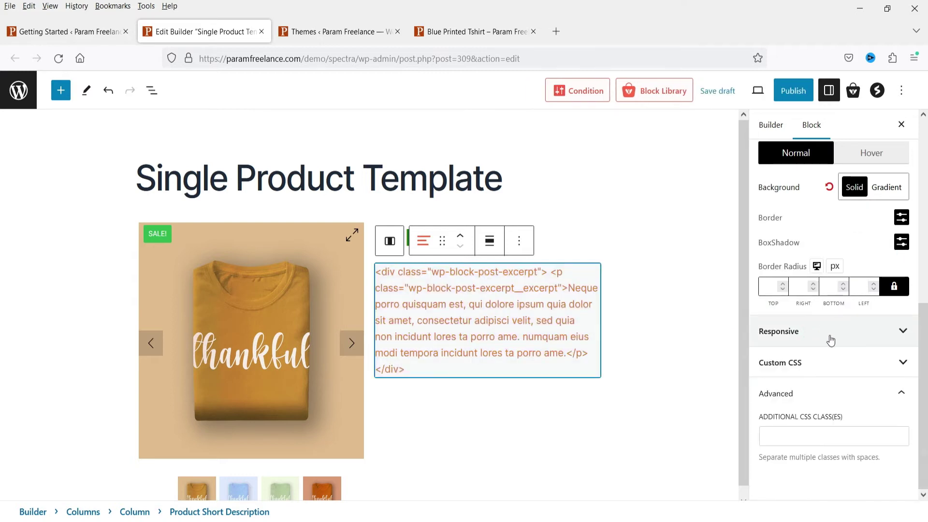
left_click(815, 366)
scroll(827, 349, "down", 2)
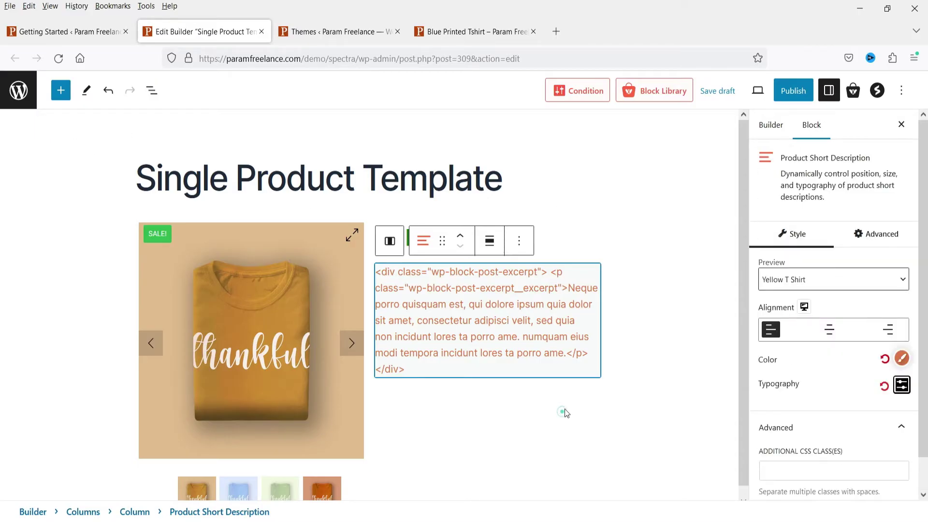
Step: Find ProductX's Product Price block with the search term "product price" and add it below the short description in the second column
left_click(666, 345)
left_click(60, 90)
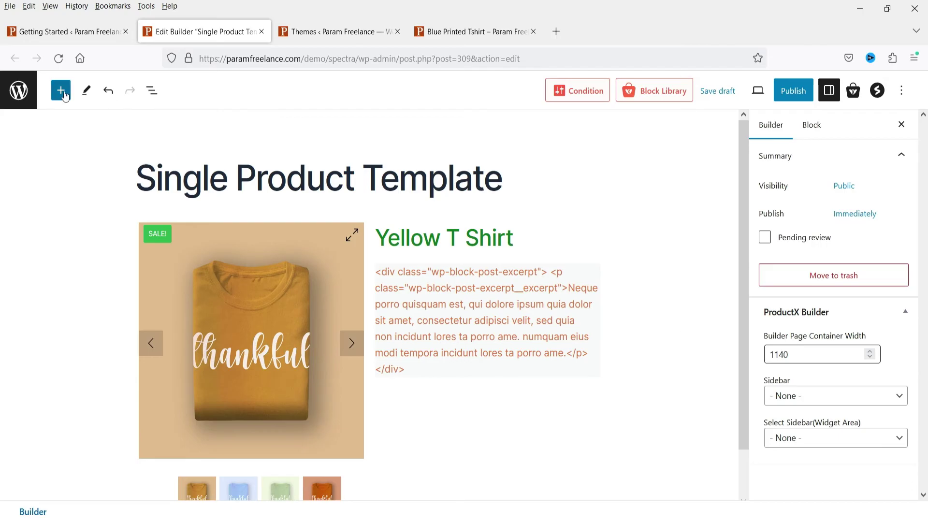
type("prod")
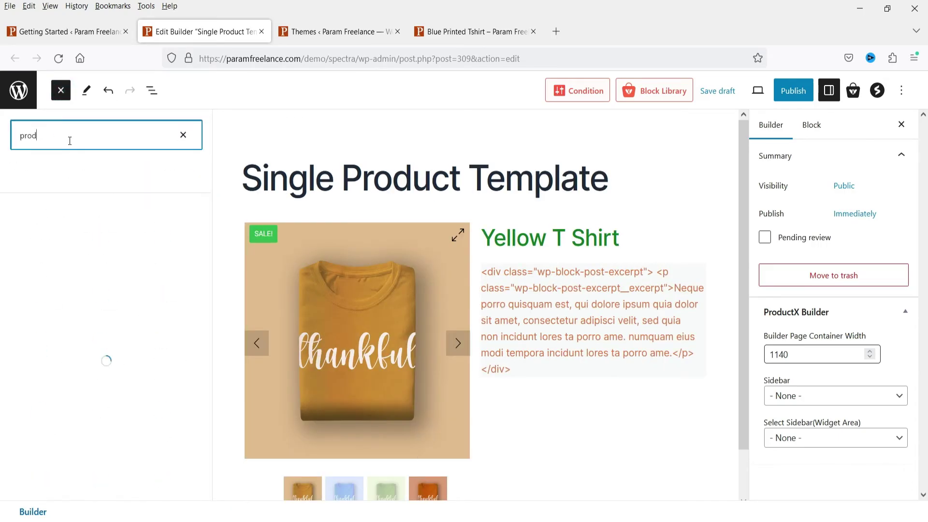
type("uct price")
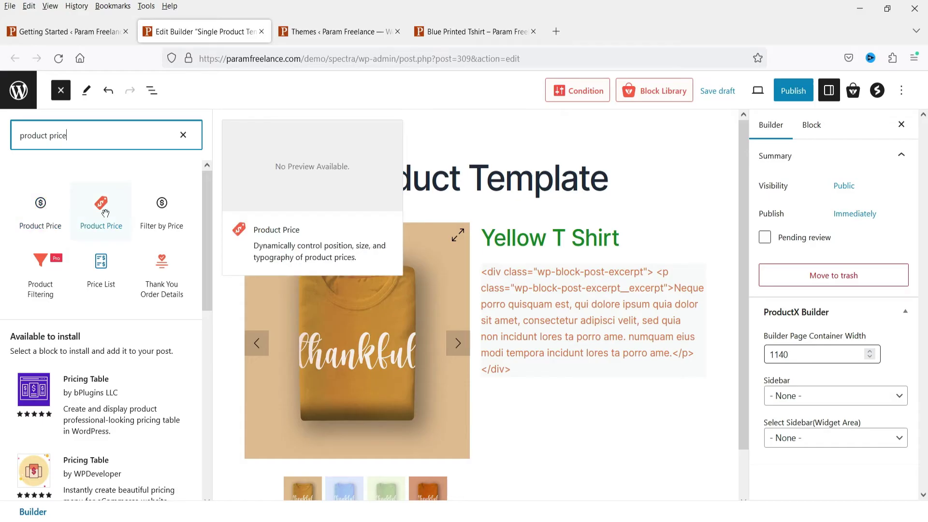
left_click_drag(104, 211, 574, 414)
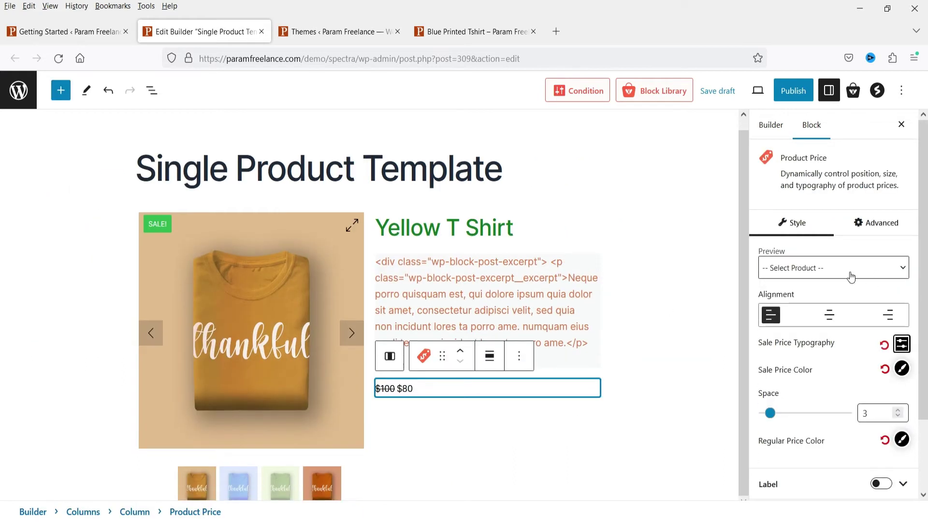
Step: Set the Product Price block's preview product to Yellow T Shirt and its sale price typography to size 36 with a bolder weight
left_click(834, 267)
left_click(832, 309)
scroll(873, 290, "down", 3)
left_click(902, 260)
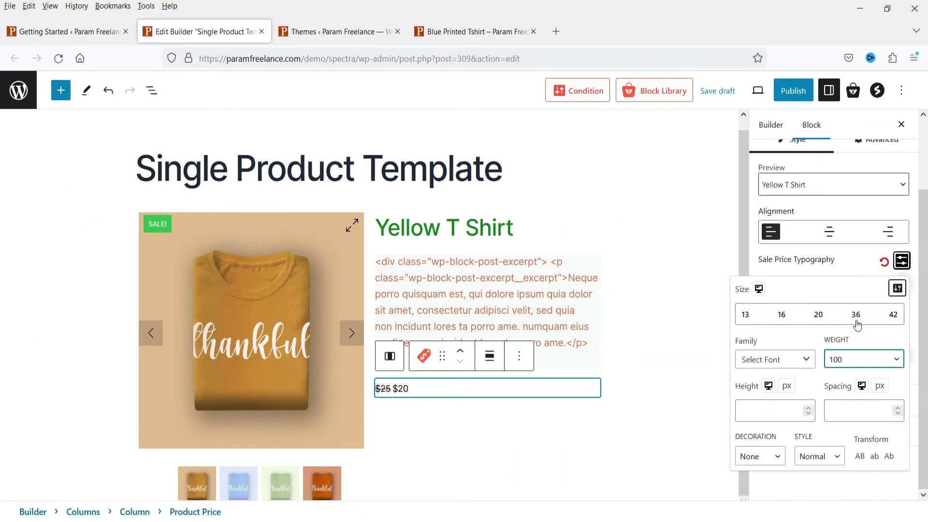
left_click(856, 318)
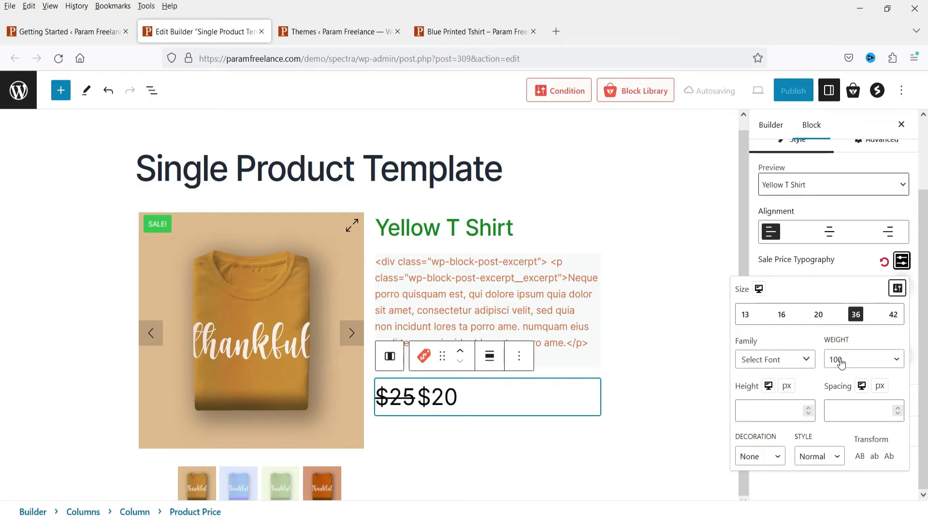
left_click(869, 359)
left_click(862, 288)
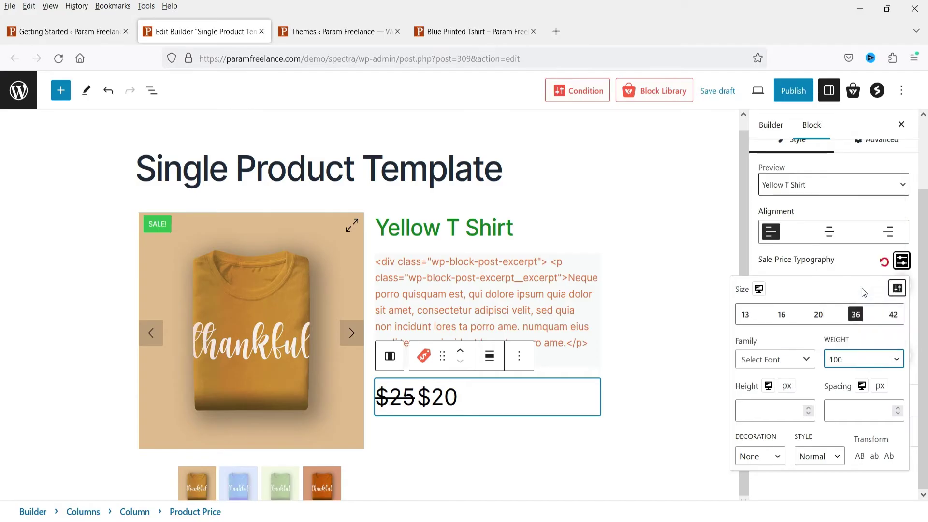
left_click(810, 268)
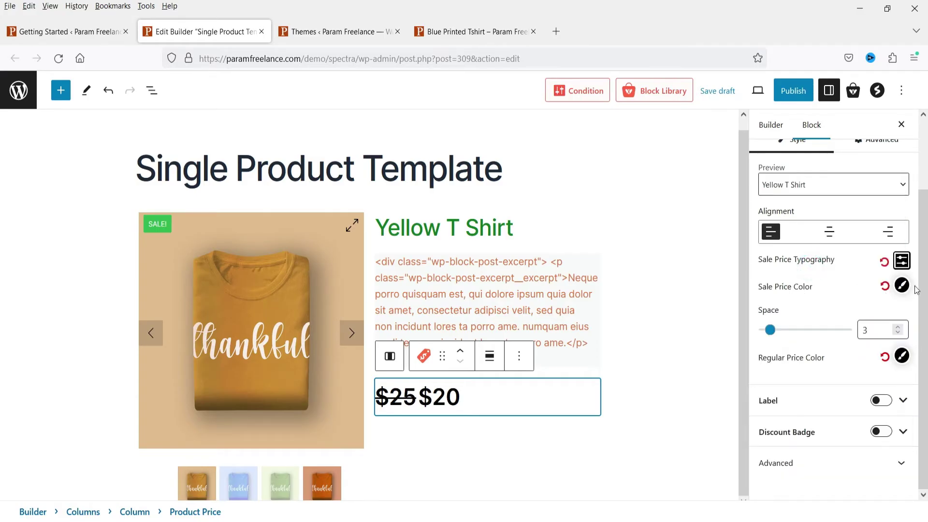
Step: Set the Product Price block's sale price colour to a dark blue
left_click(901, 286)
left_click(866, 331)
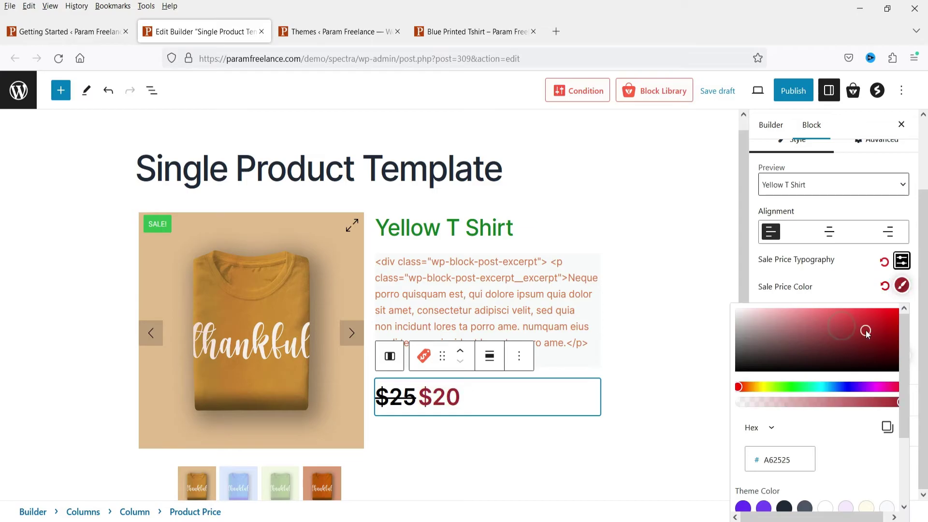
left_click(848, 388)
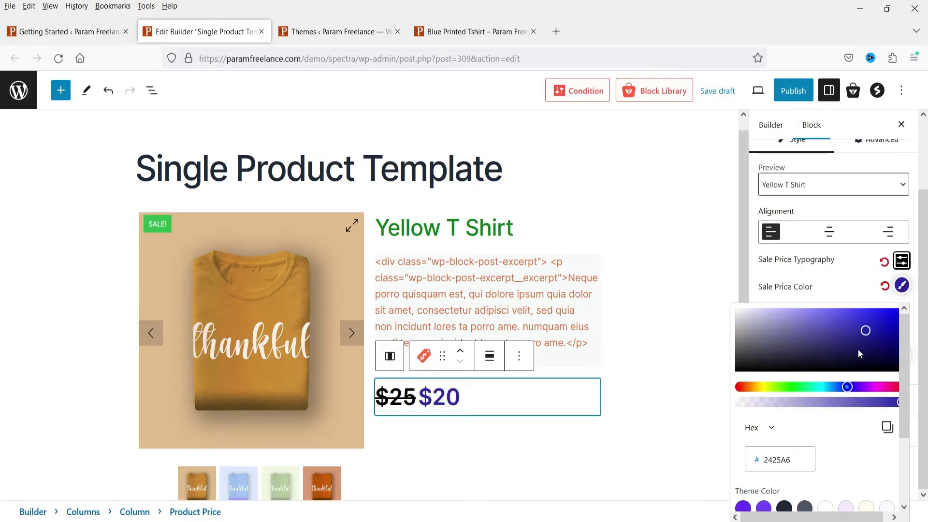
left_click(873, 332)
left_click(836, 292)
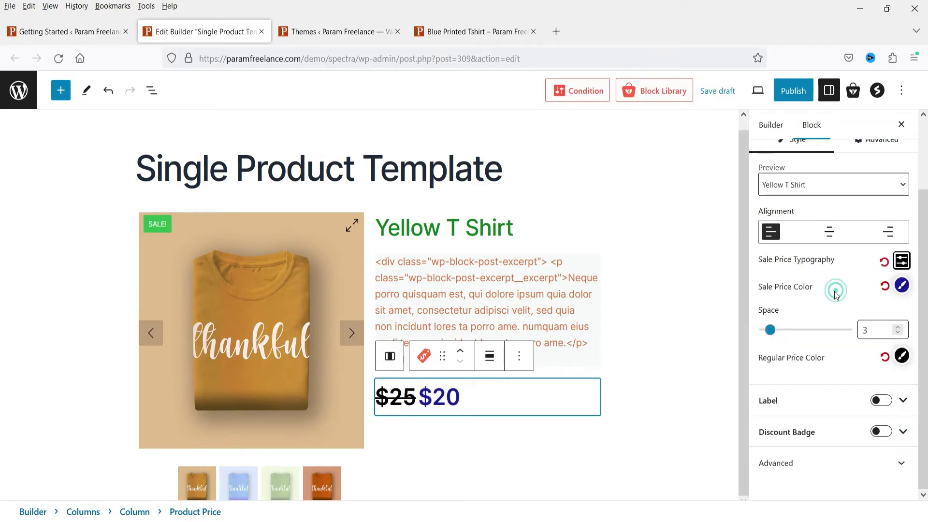
Step: Set the space between the regular and sale prices to 10 and enable the Product Price block's discount badge
left_click_drag(770, 330, 781, 332)
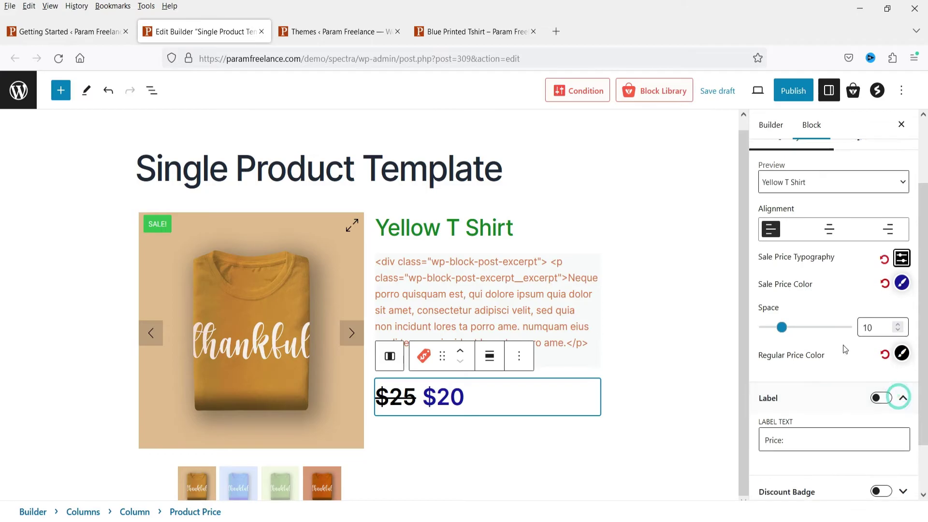
scroll(822, 387, "down", 1)
left_click(809, 381)
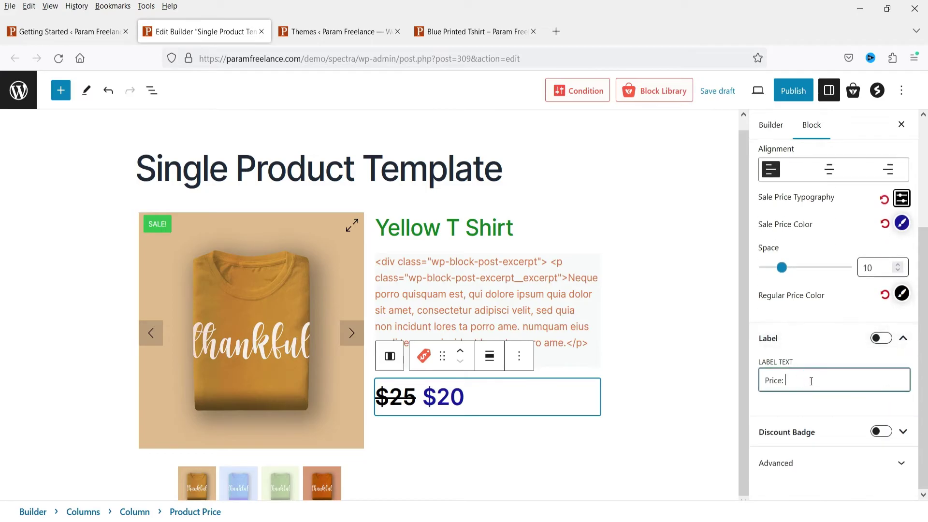
left_click(882, 434)
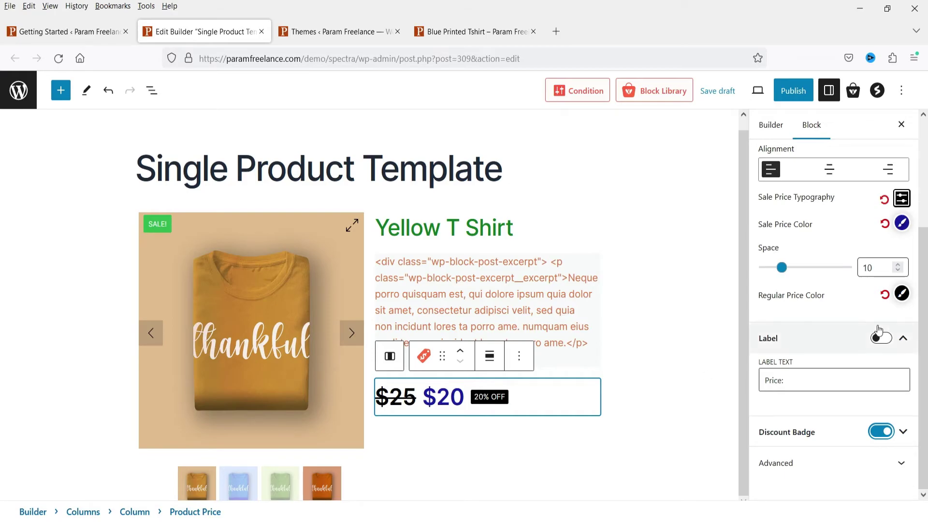
left_click(897, 463)
Step: Examine the Product Price block's advanced settings for margin, padding, background, border and border radius
scroll(854, 251, "up", 3)
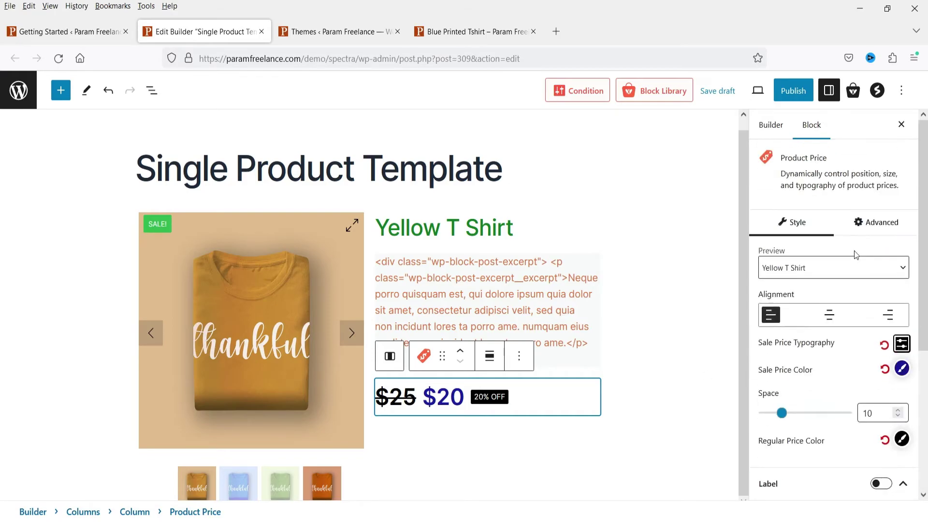
left_click(886, 229)
left_click(829, 254)
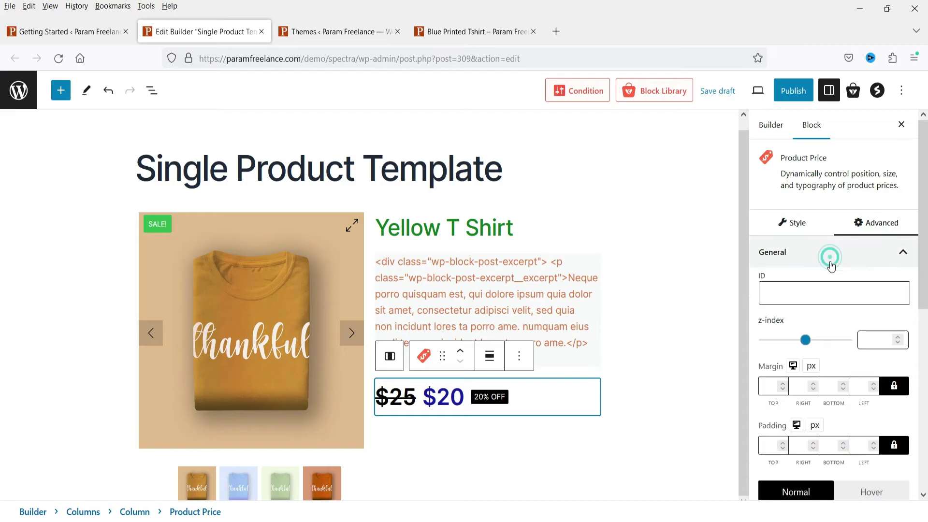
scroll(845, 348, "down", 3)
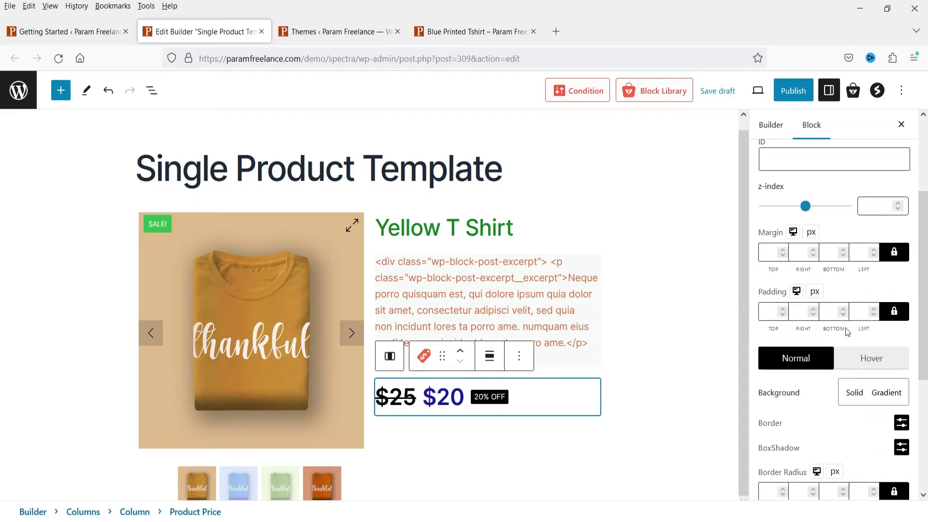
left_click(773, 310)
scroll(897, 297, "down", 3)
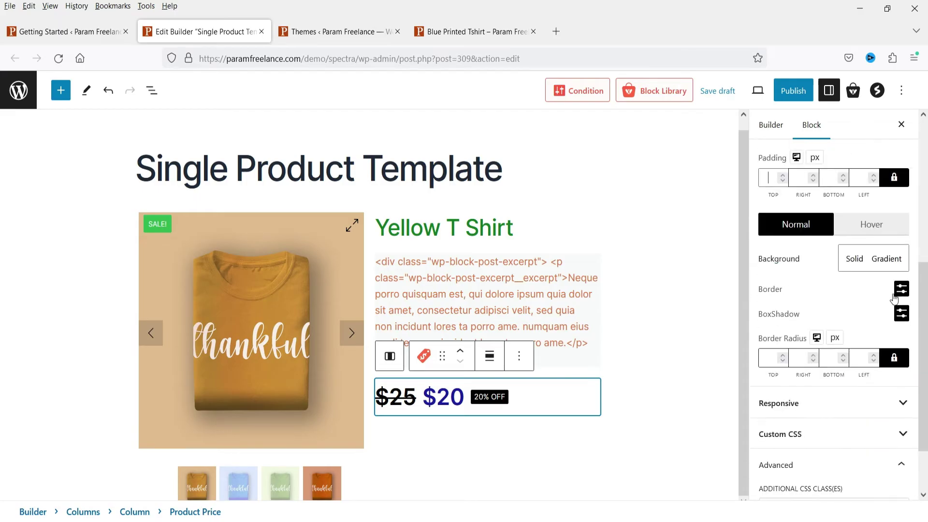
scroll(851, 290, "up", 10)
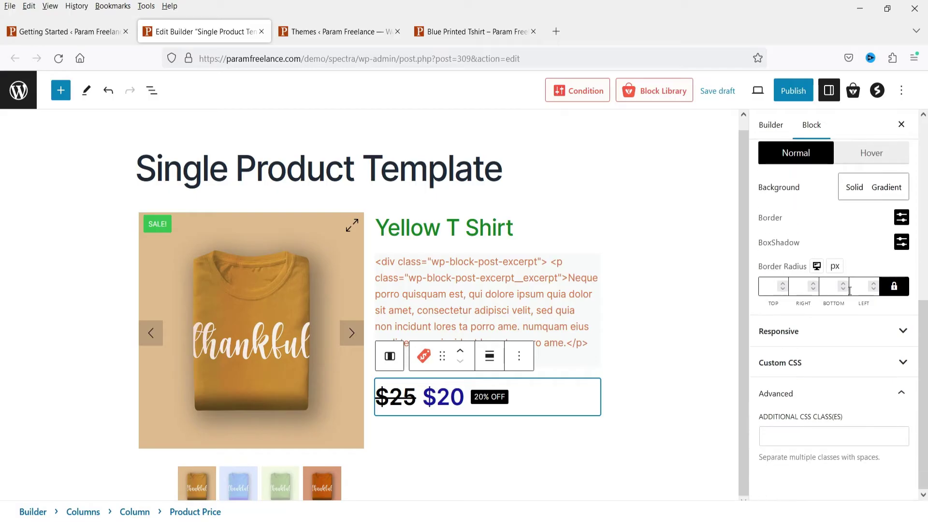
Step: Find the Product Add To Cart block and place it directly below the Product Price block in the second column
left_click(793, 221)
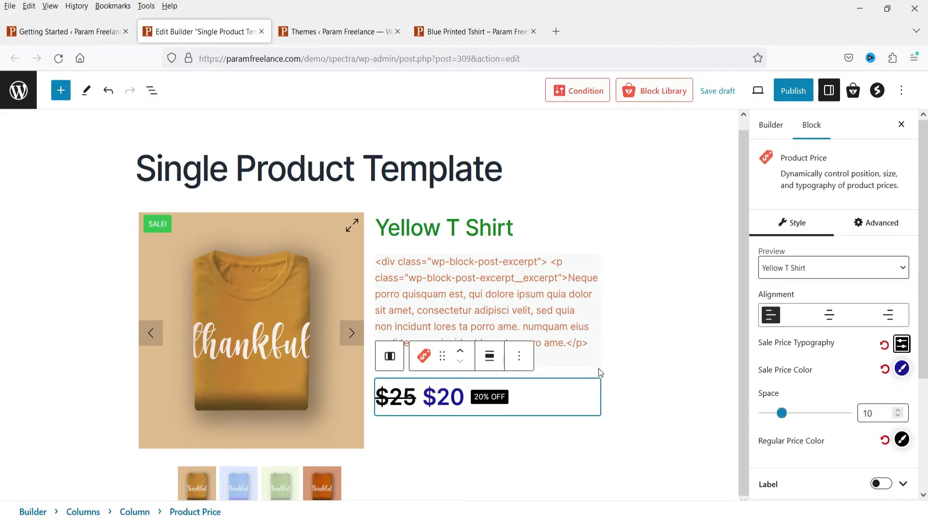
left_click(671, 406)
left_click(61, 91)
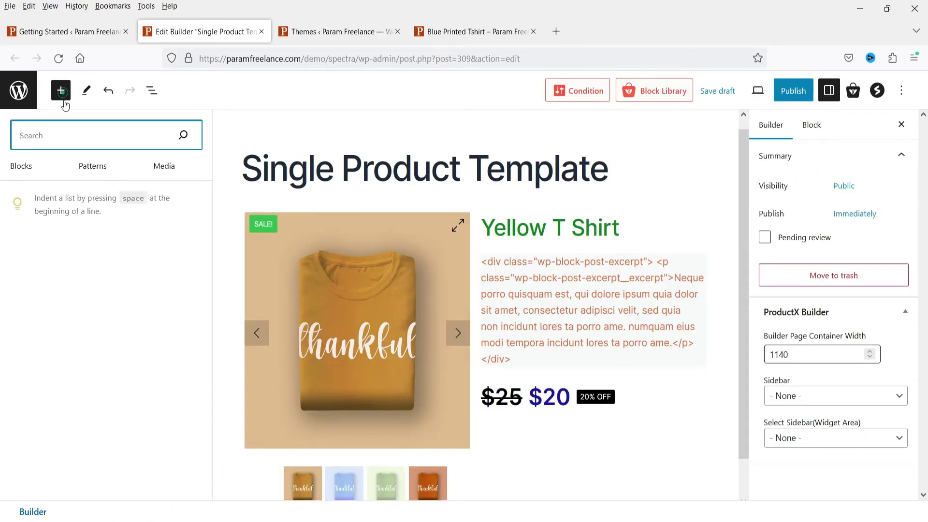
type("add to cart")
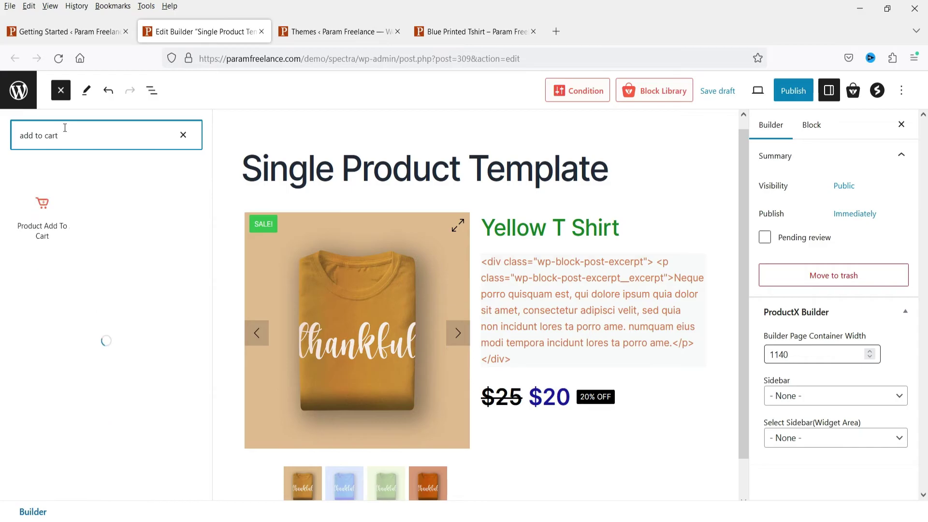
mouse_move(28, 211)
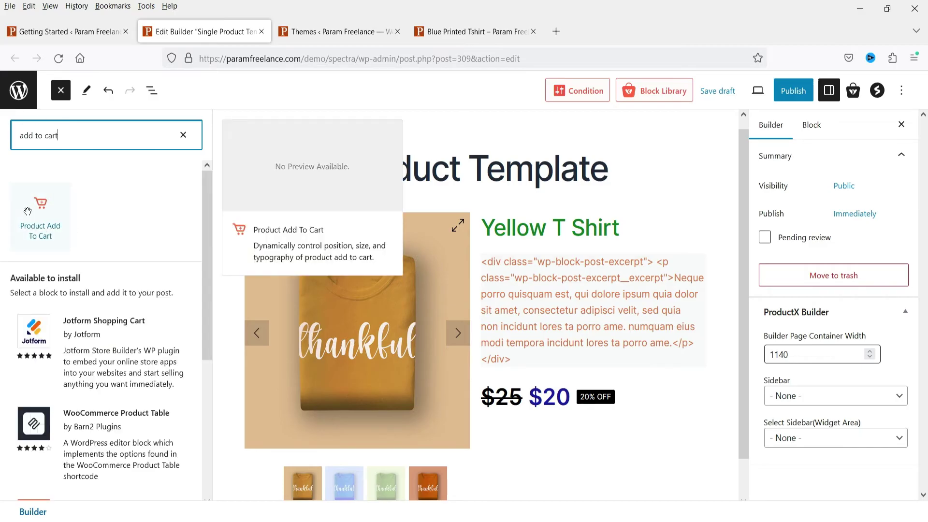
left_click_drag(37, 209, 580, 419)
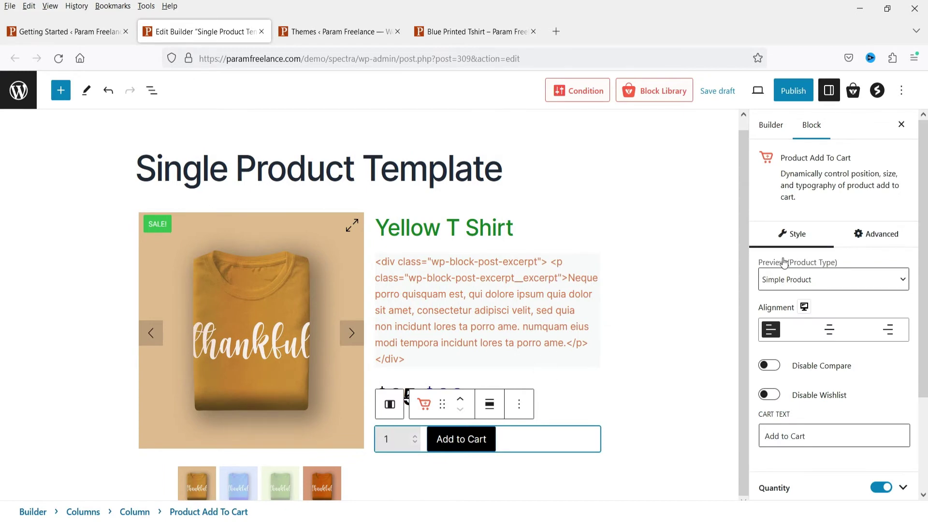
Step: Examine the Product Add To Cart block's preview product types and cart text setting
left_click(834, 283)
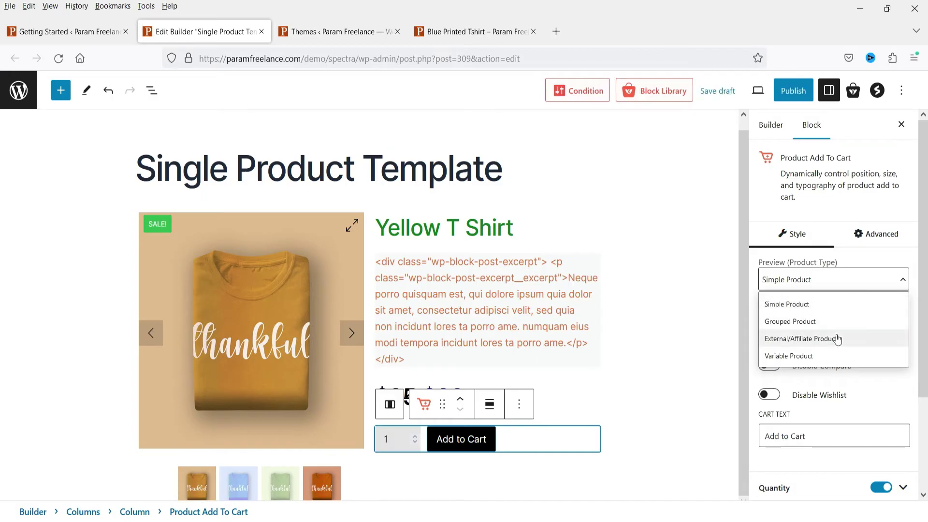
left_click(837, 279)
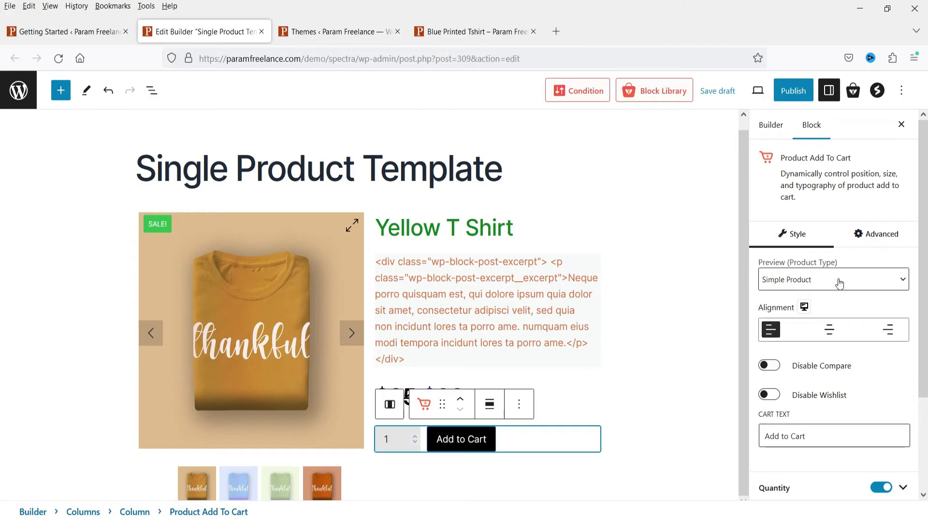
scroll(845, 336, "down", 3)
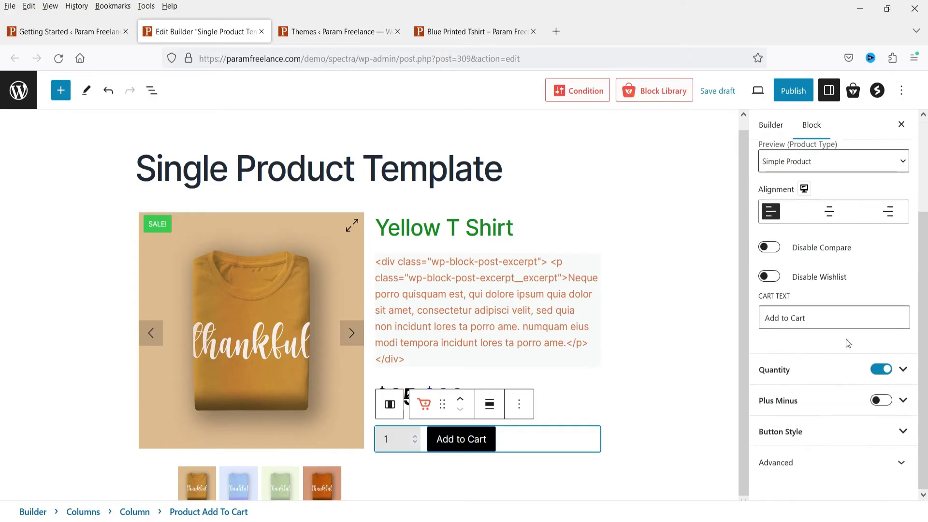
triple_click(823, 322)
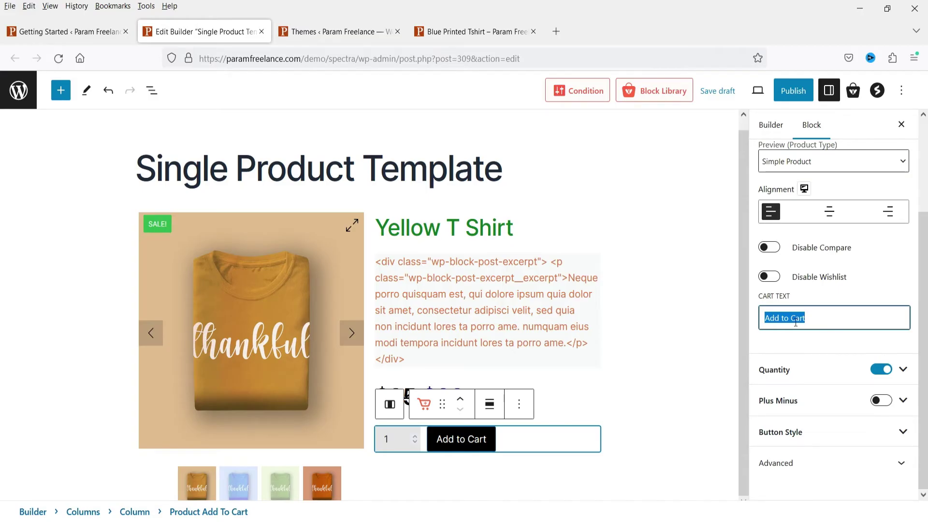
Step: Set the quantity colour of the Product Add To Cart block to a dark blue
left_click(903, 371)
scroll(866, 322, "down", 5)
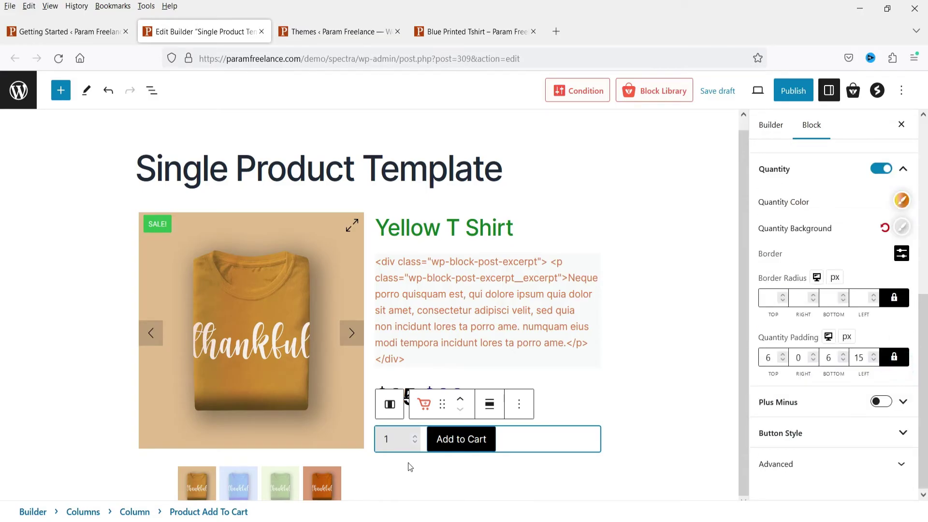
scroll(870, 290, "up", 2)
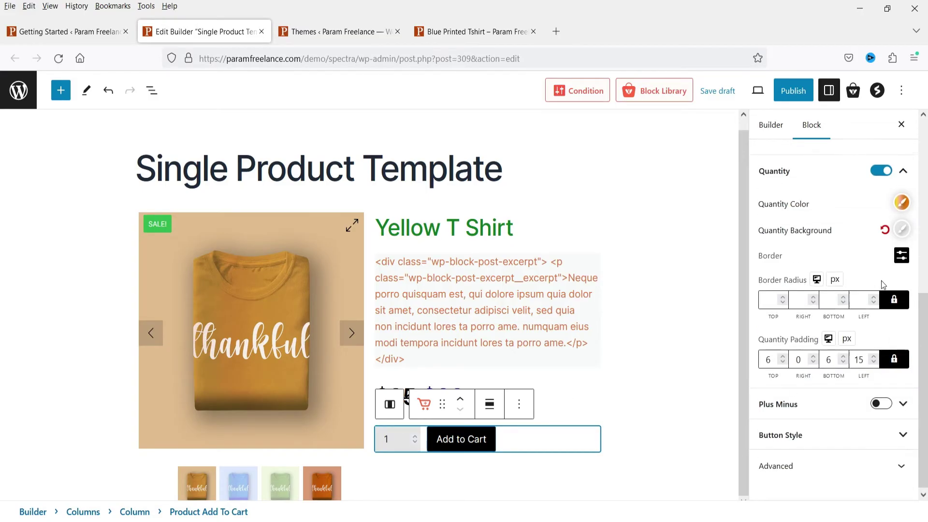
left_click(904, 271)
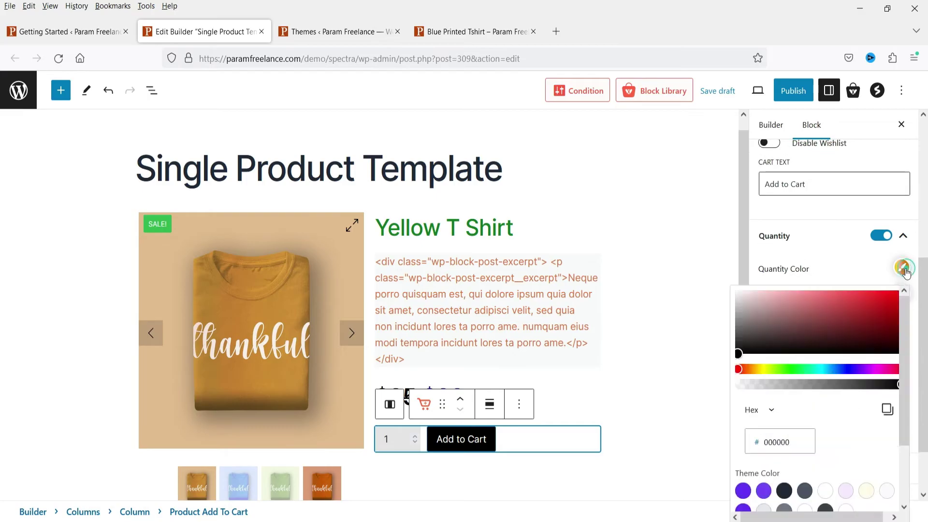
left_click(806, 314)
left_click(844, 369)
Step: Set the quantity background of the Product Add To Cart block to a pale yellow
left_click(903, 294)
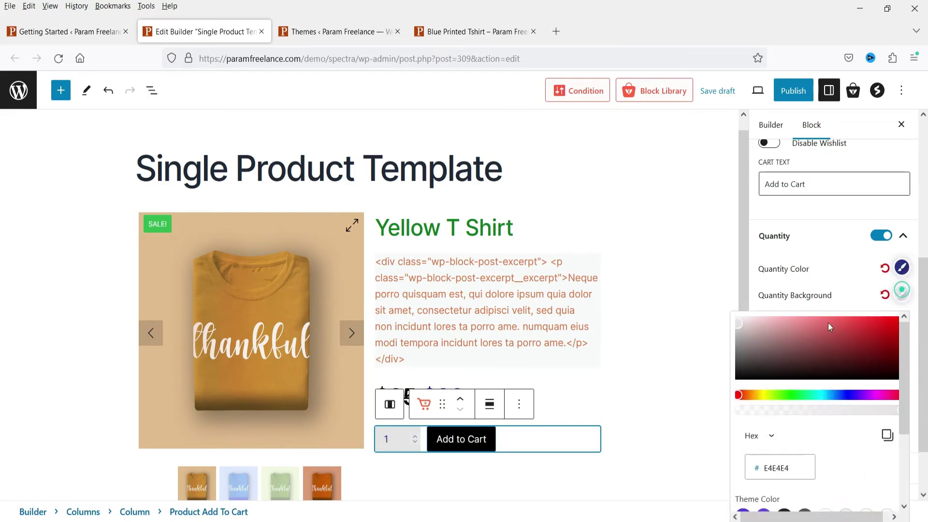
left_click(747, 324)
left_click(761, 395)
left_click(756, 323)
left_click(833, 278)
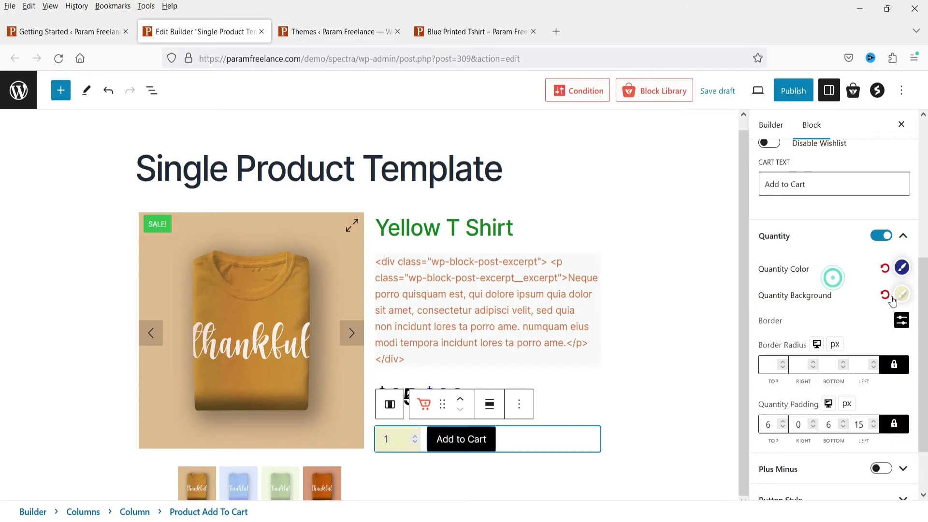
Step: Set the Plus Minus icon colour to dark red #873737 and the icon size to 13
scroll(835, 338, "down", 2)
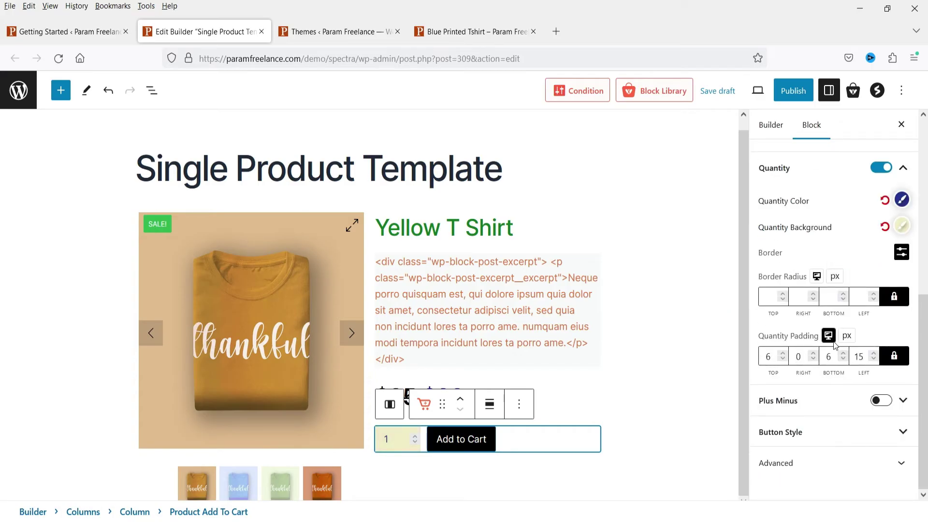
left_click(788, 400)
scroll(791, 319, "down", 4)
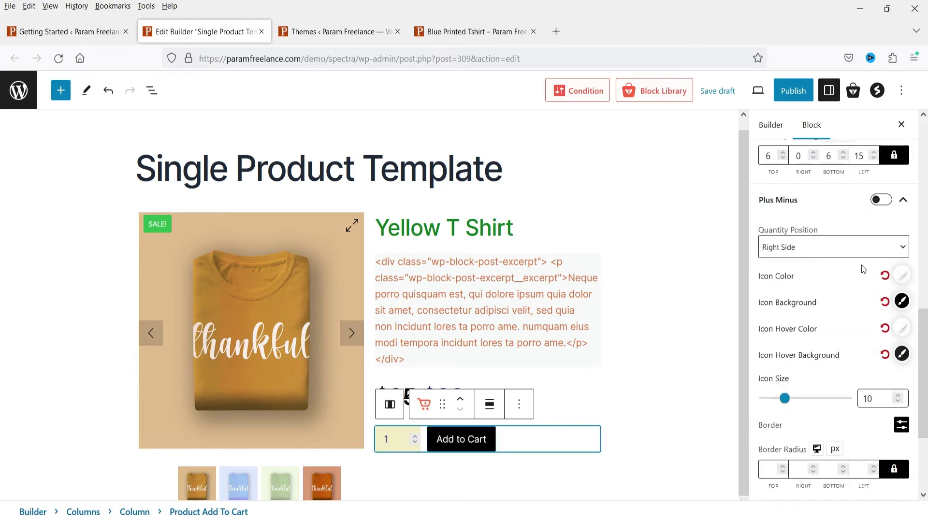
left_click(901, 277)
left_click(836, 329)
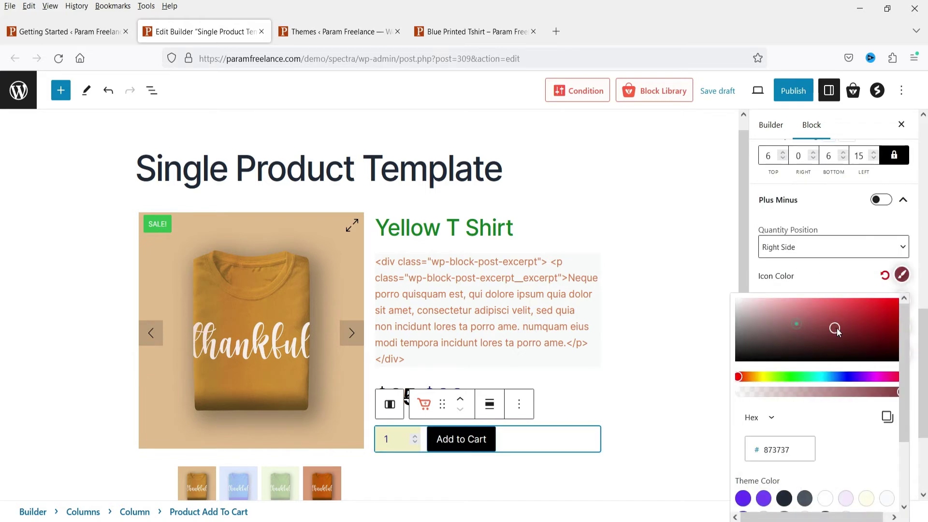
left_click(824, 276)
scroll(813, 368, "down", 4)
scroll(816, 374, "up", 5)
scroll(816, 374, "down", 5)
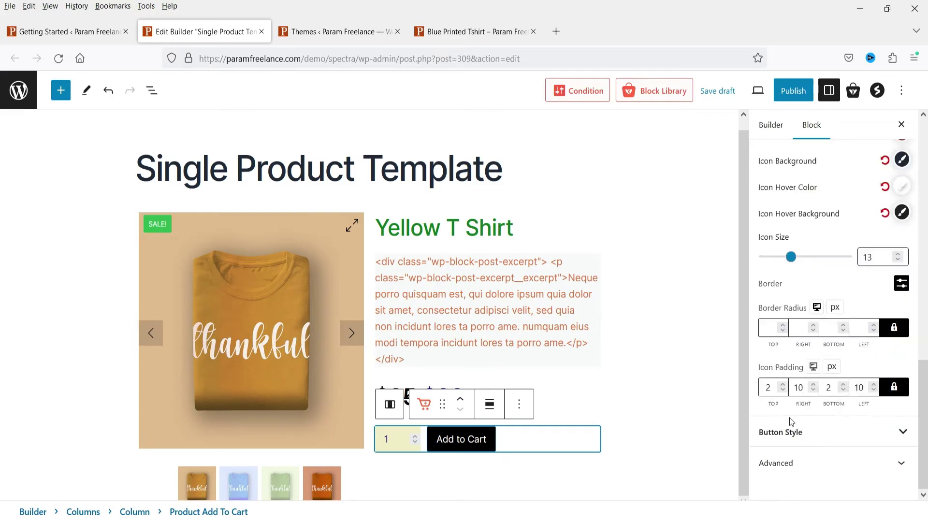
Step: Set the Add to Cart button's normal text colour to red #A82828
left_click(814, 433)
scroll(814, 434, "down", 4)
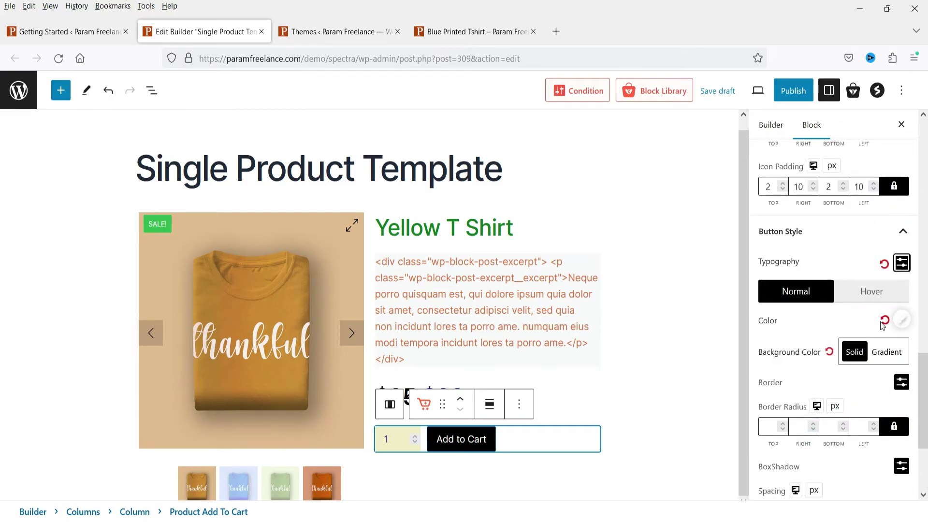
left_click(902, 320)
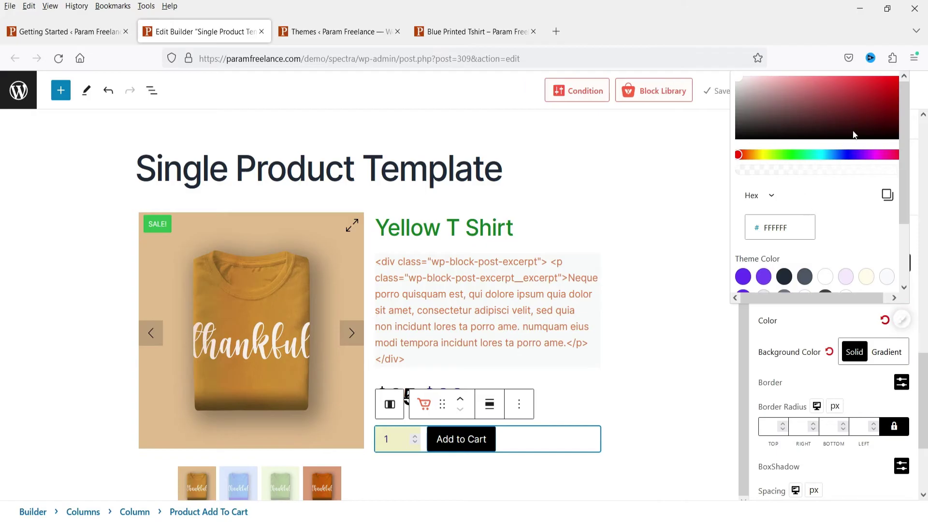
left_click_drag(853, 135, 862, 98)
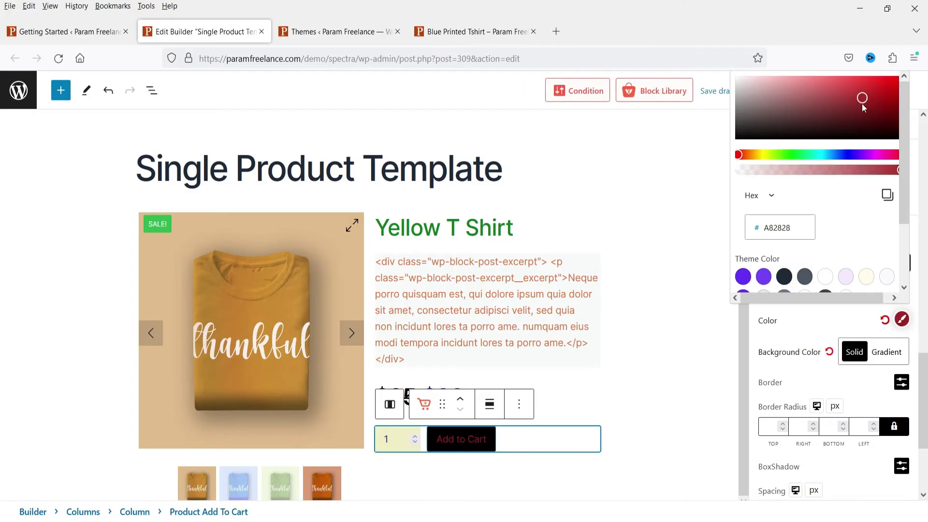
left_click(813, 337)
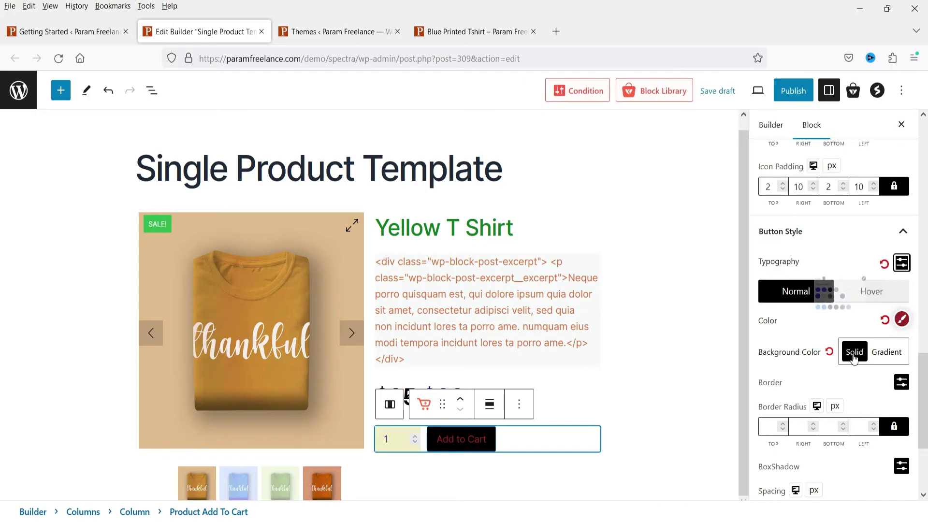
Step: Give the Add to Cart button a solid background in the darker blue of the ProductX colours
left_click(854, 356)
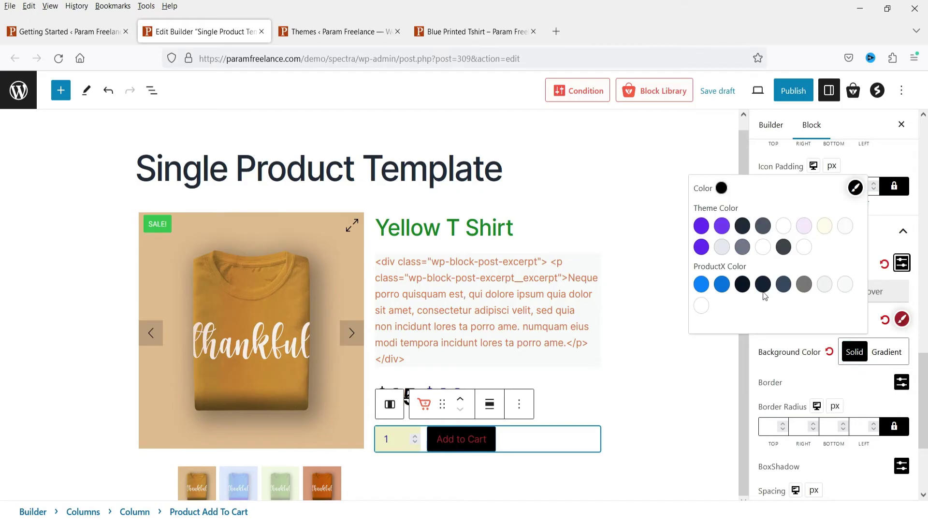
left_click(722, 284)
left_click(822, 373)
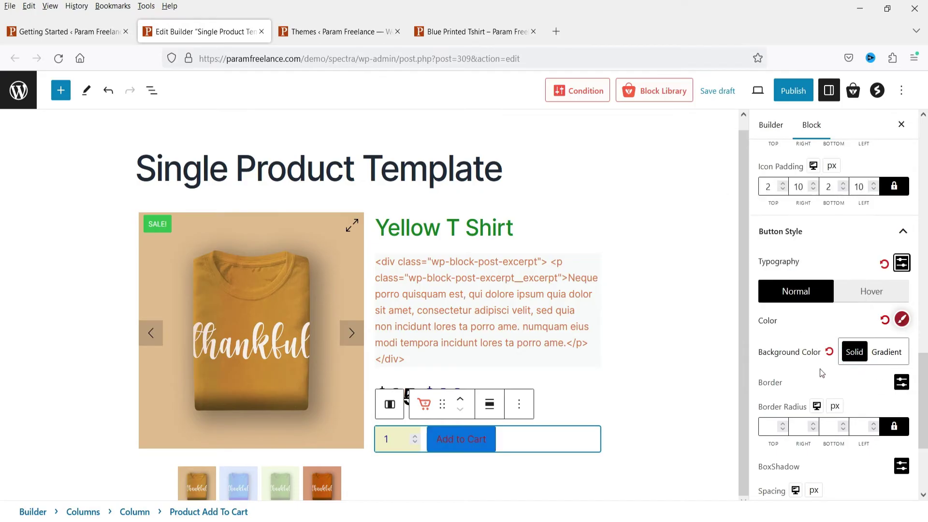
Step: Set the Add to Cart button's normal text colour to the near-white theme colour and review its spacing and padding options
left_click(901, 319)
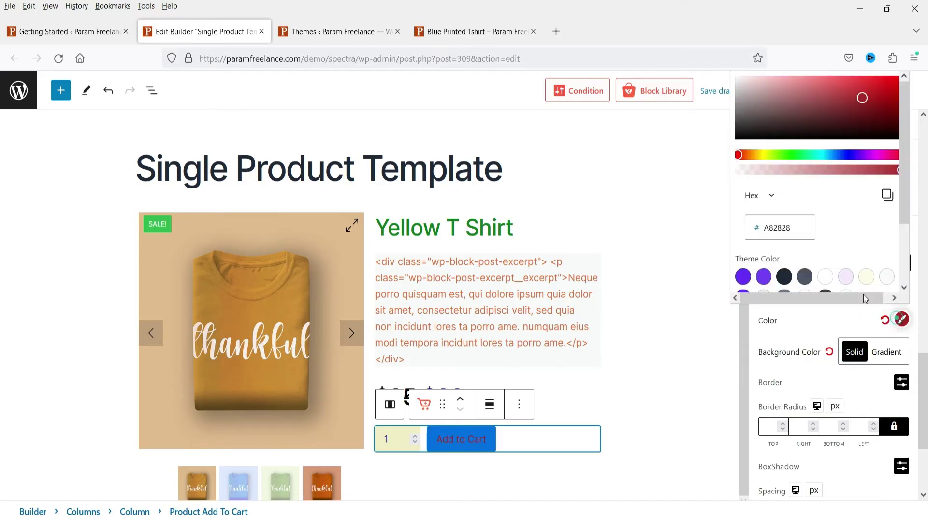
left_click(886, 277)
left_click(800, 370)
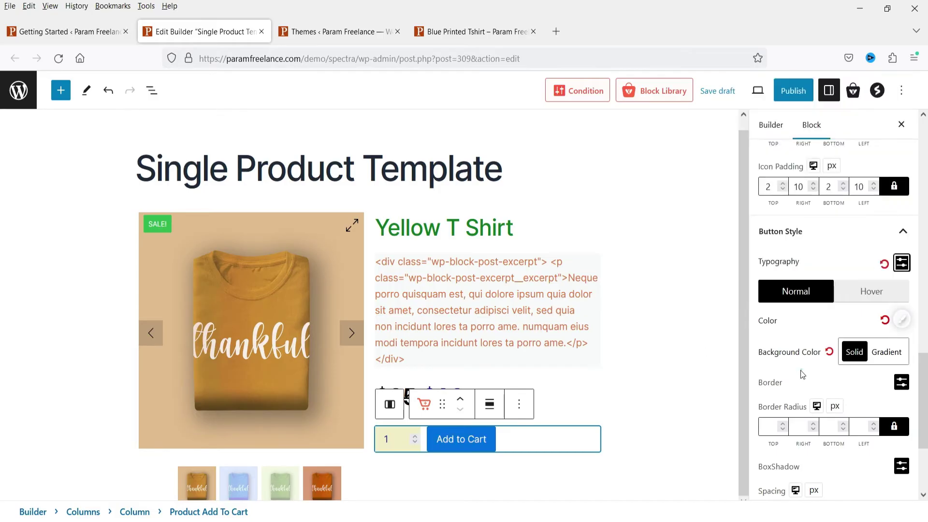
scroll(810, 360, "down", 3)
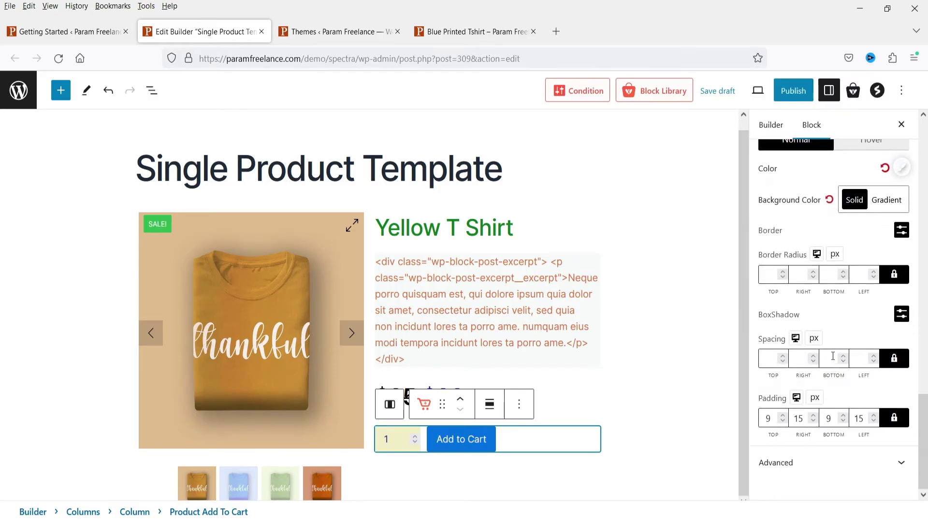
scroll(829, 360, "up", 10)
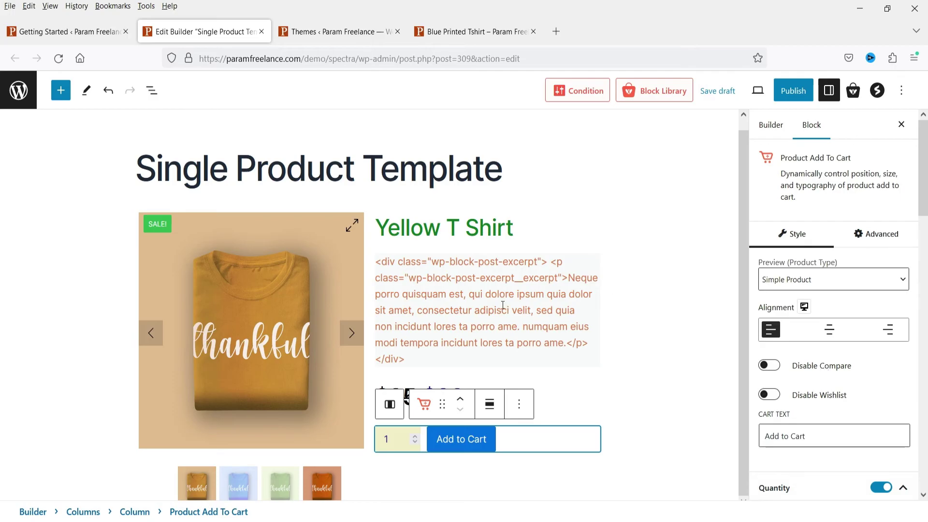
Step: Check the live Blue Printed Tshirt page and the premade single product templates for elements to include, then return to the template editor
left_click(582, 332)
left_click(449, 31)
scroll(665, 268, "down", 3)
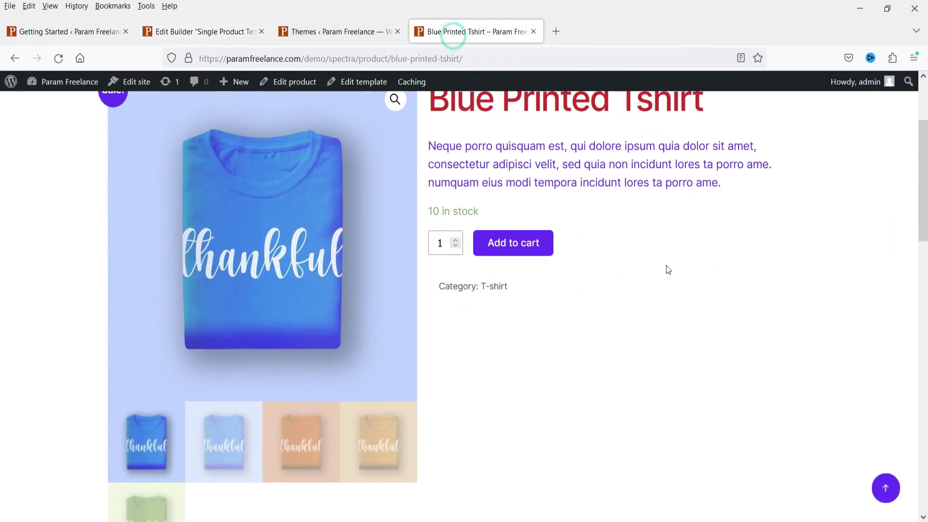
left_click(48, 32)
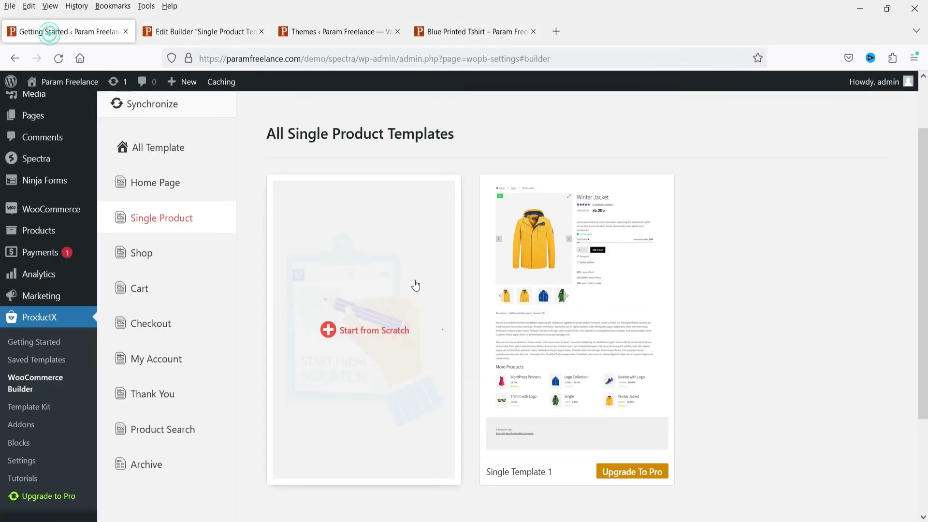
left_click(210, 32)
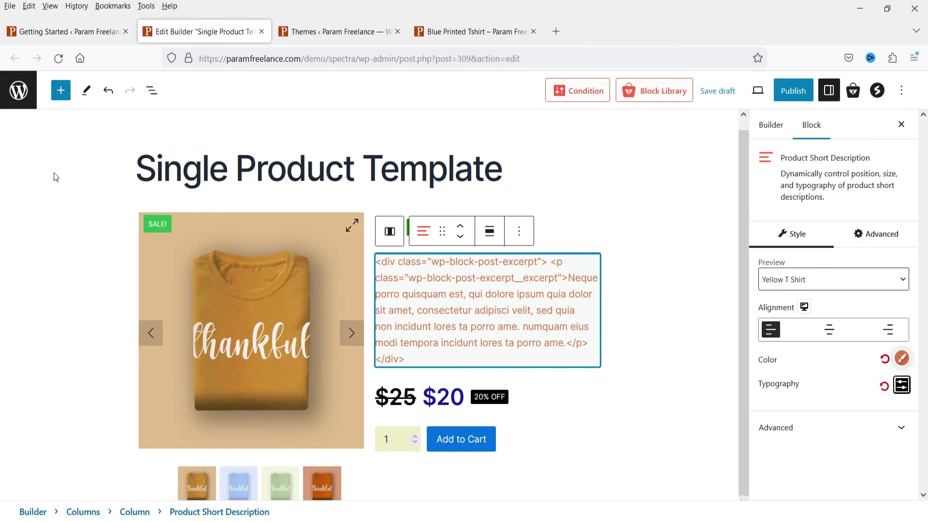
Step: Find the Product Meta block in the block library and insert it above the product title in the second column
left_click(680, 385)
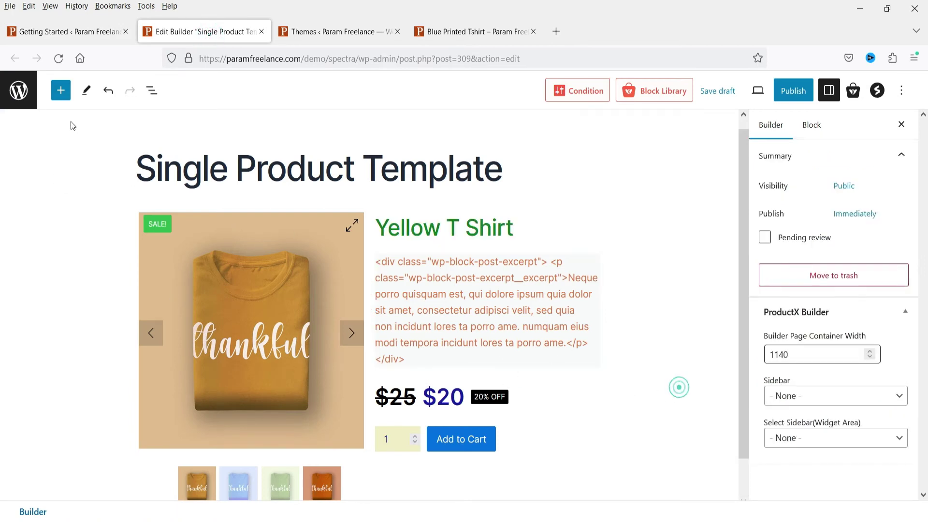
left_click(60, 91)
type("pr")
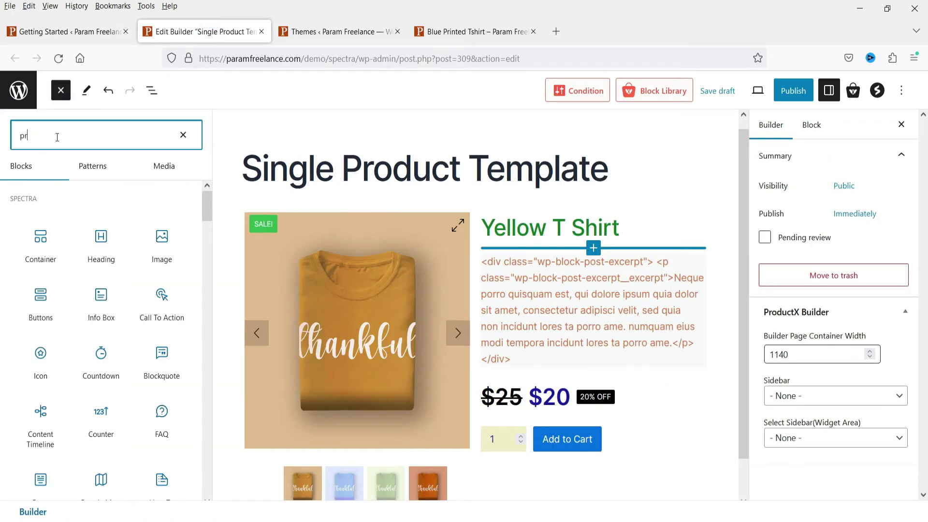
type("oduct me")
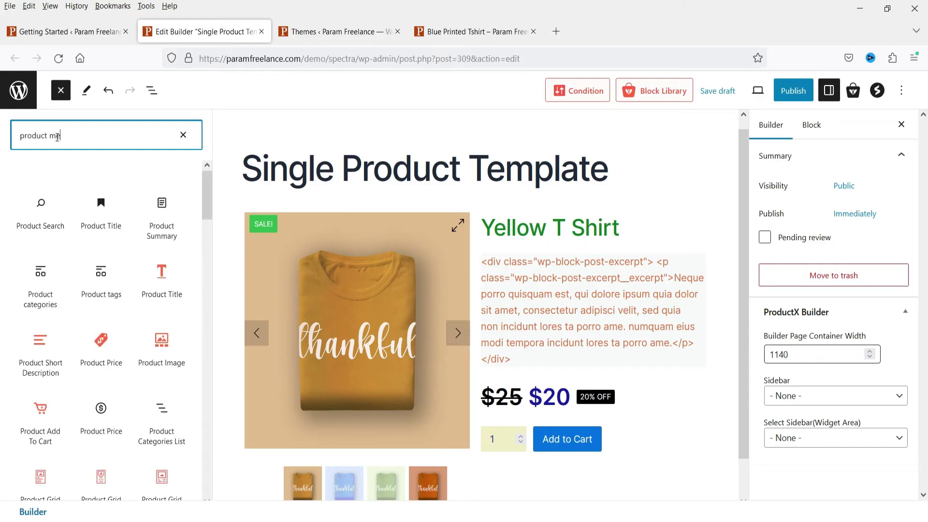
type("ta")
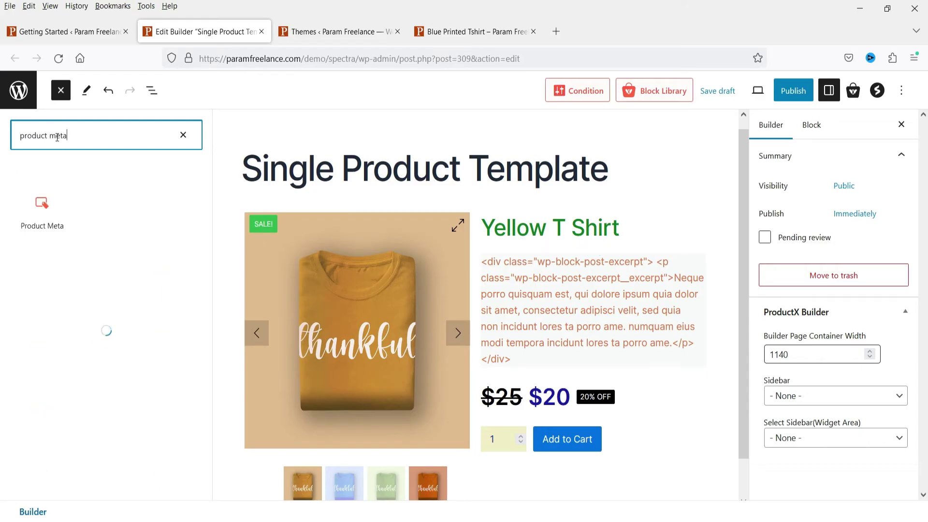
scroll(580, 267, "down", 1)
left_click_drag(42, 208, 529, 419)
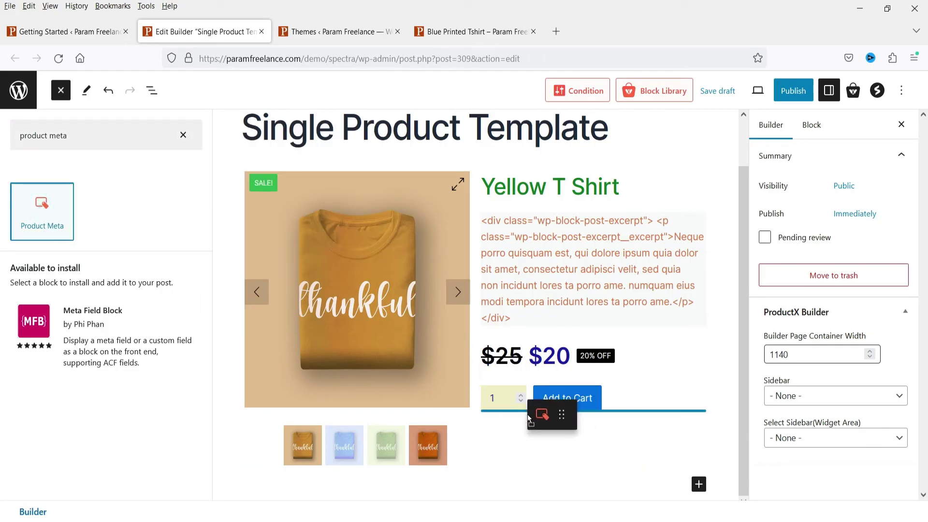
left_click_drag(550, 363, 549, 172)
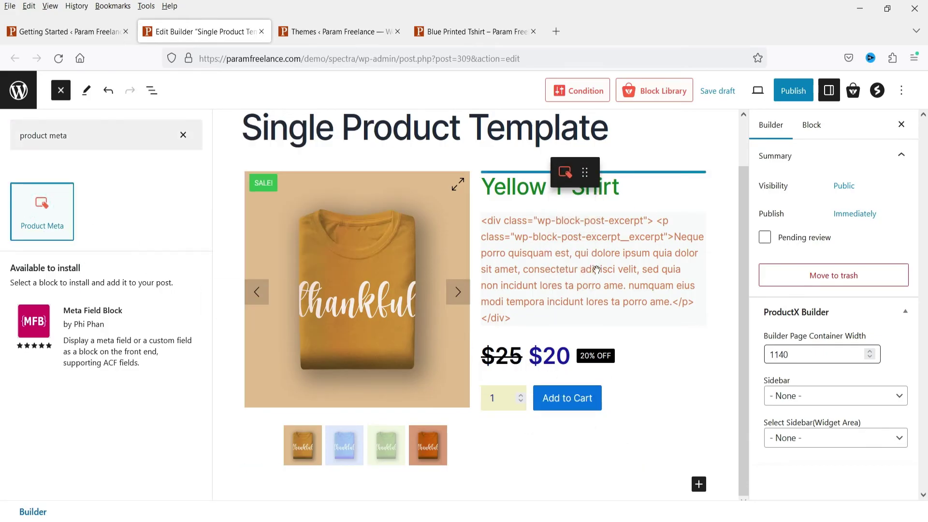
left_click_drag(597, 269, 596, 269)
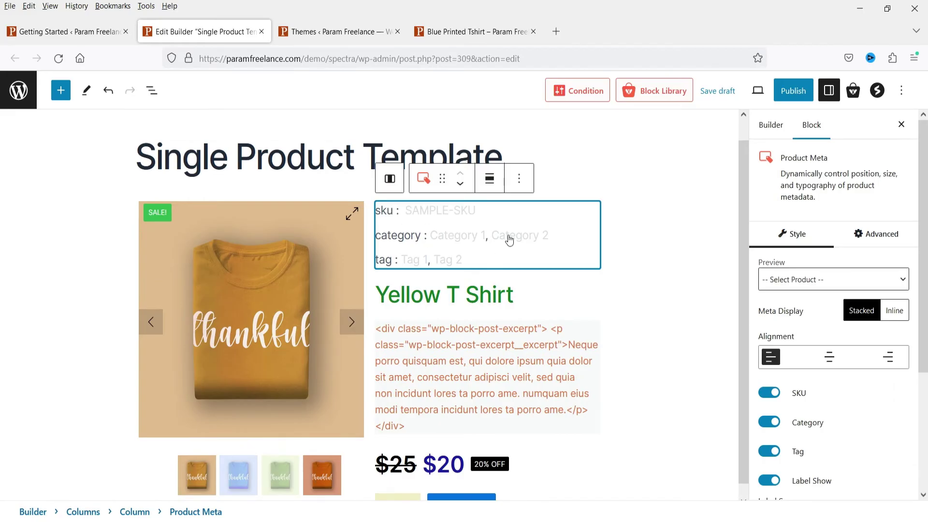
Step: Hide the SKU and Tag in the Product Meta block, keeping the category and its label shown
scroll(904, 351, "down", 3)
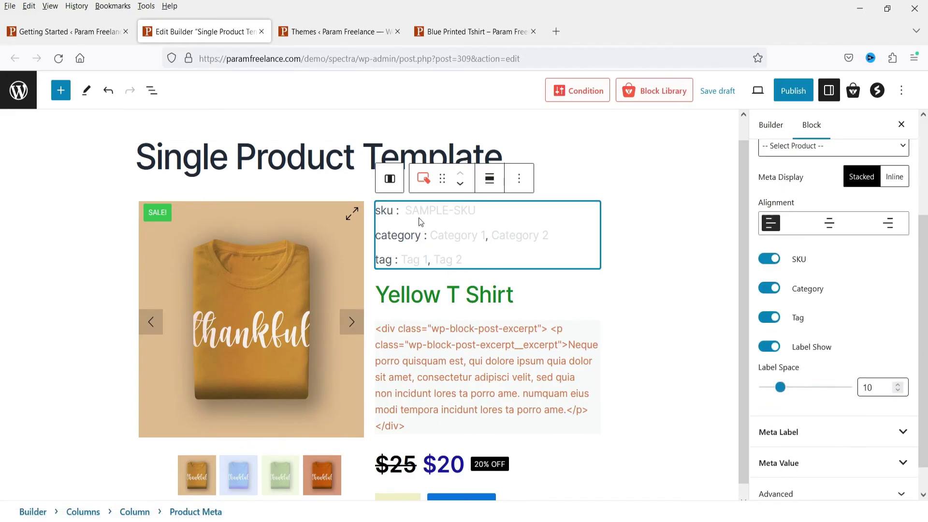
left_click(768, 261)
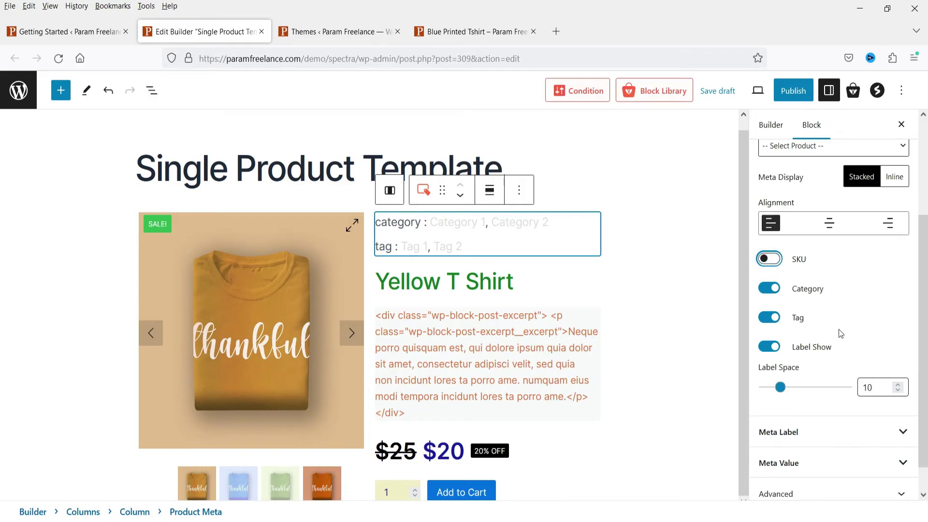
left_click(769, 318)
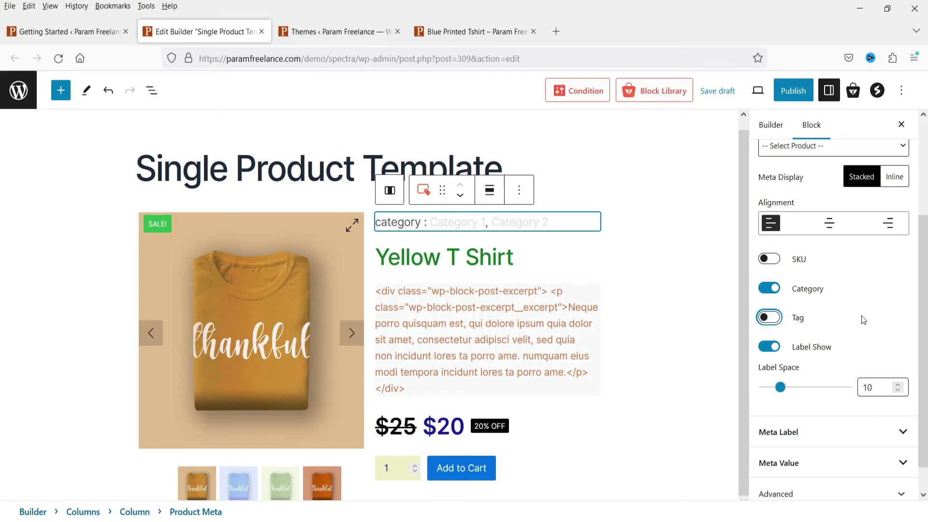
left_click(772, 348)
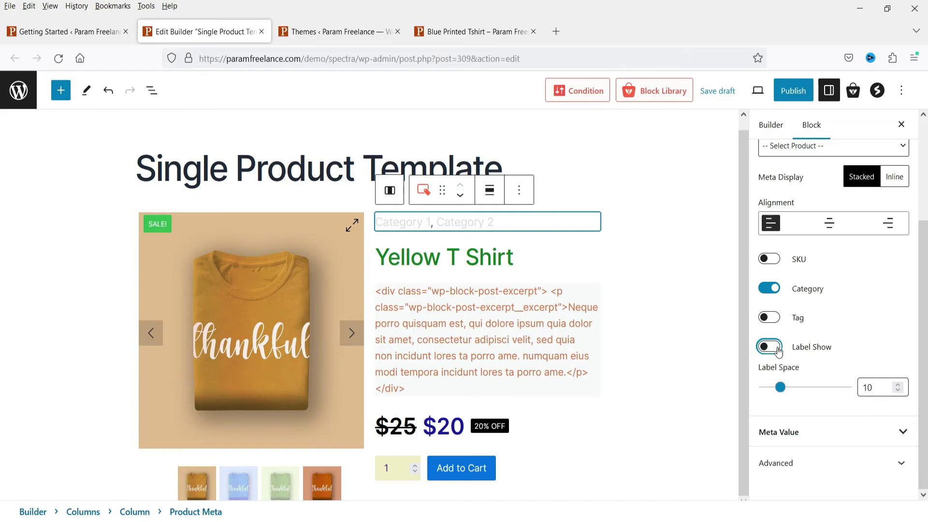
left_click(777, 349)
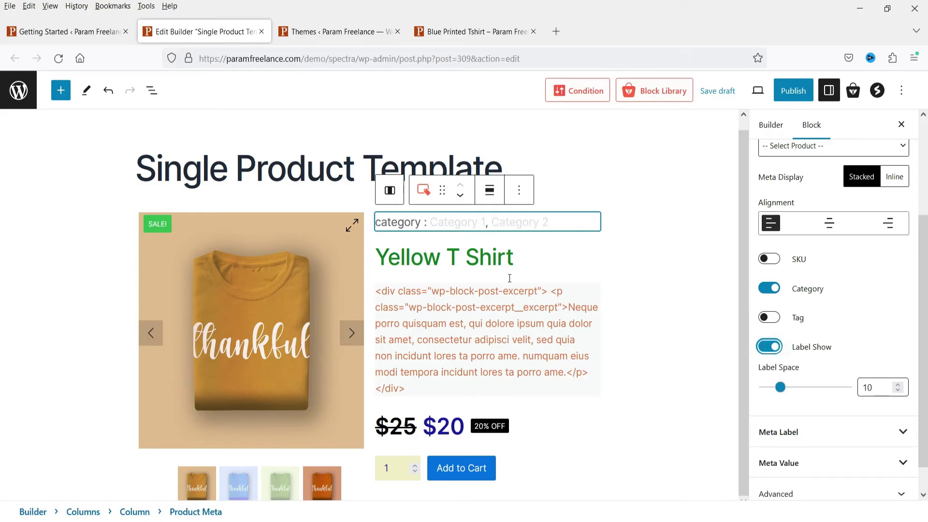
Step: Set the Product Meta block's preview product to Yellow T Shirt
scroll(819, 280, "up", 3)
left_click(822, 276)
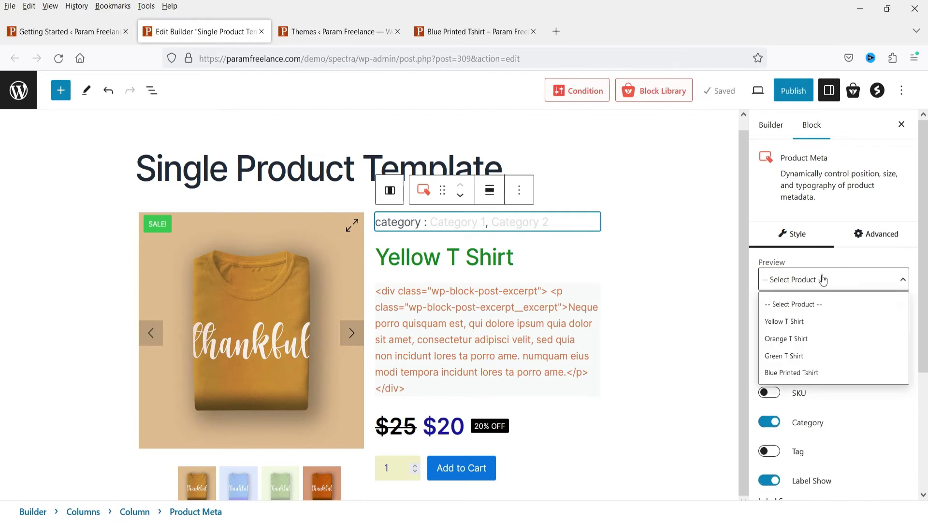
left_click(814, 322)
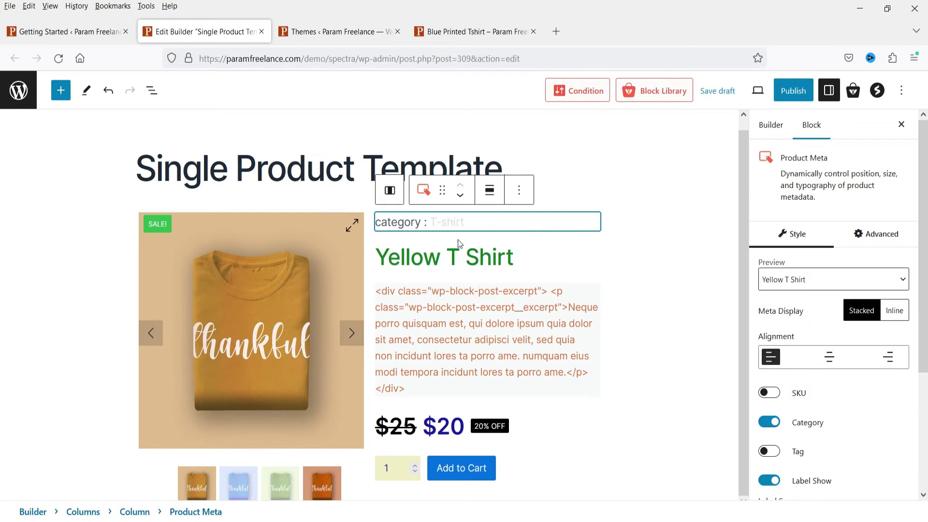
Step: Set the Product Meta block's meta label colour to purple #941D8E
scroll(873, 292, "down", 4)
left_click(825, 404)
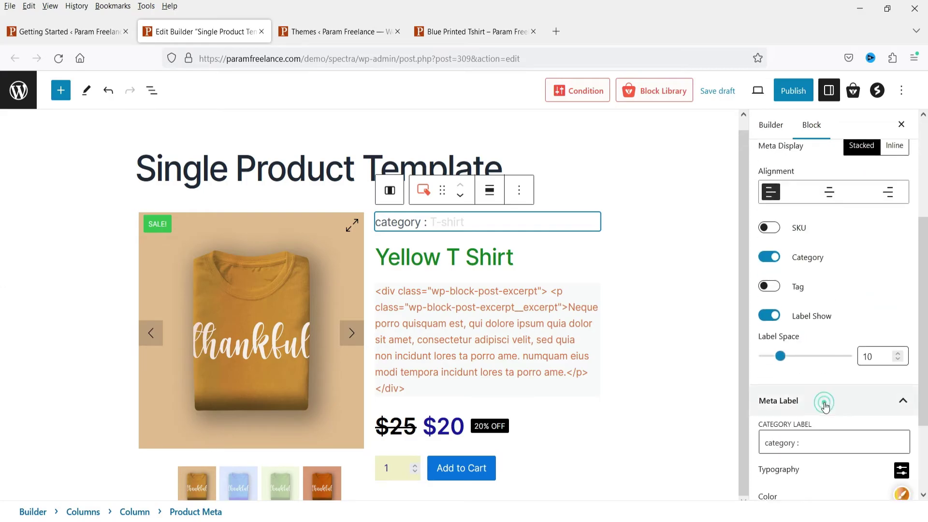
left_click(902, 390)
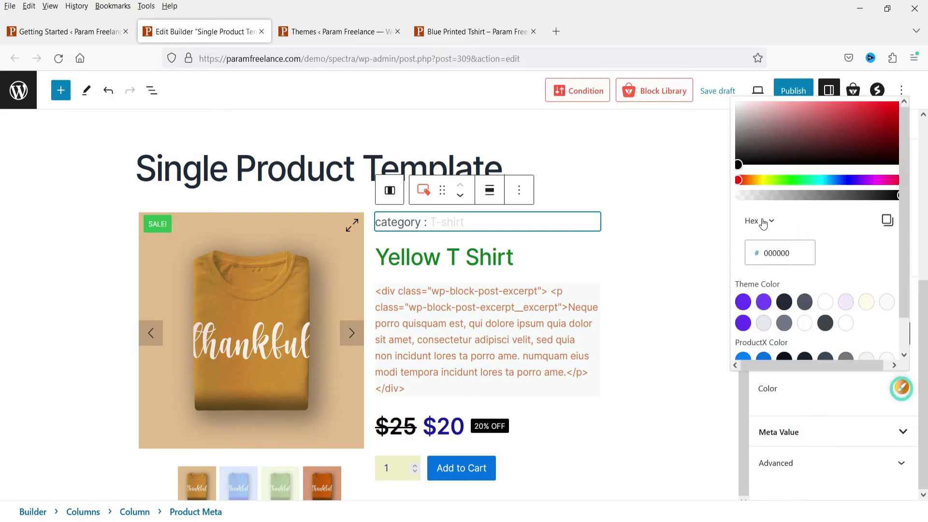
left_click(743, 323)
left_click(825, 323)
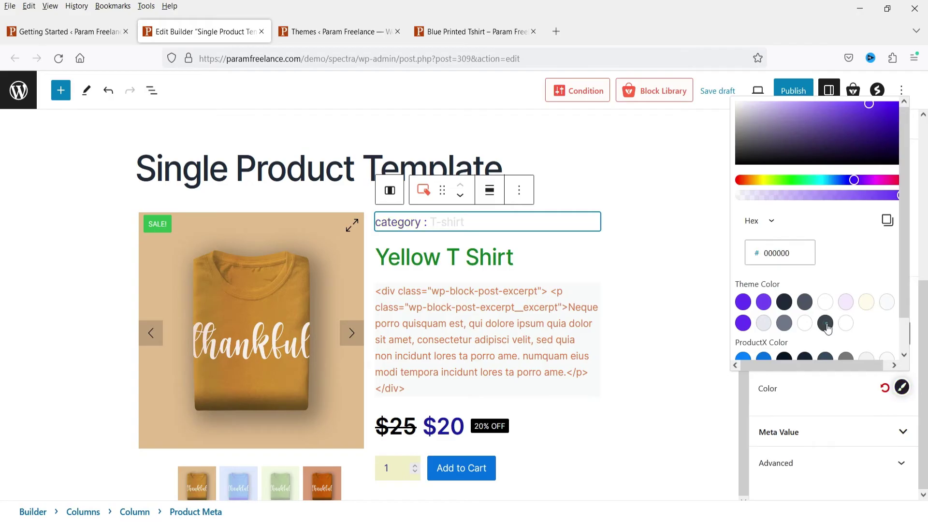
left_click(874, 180)
left_click(869, 127)
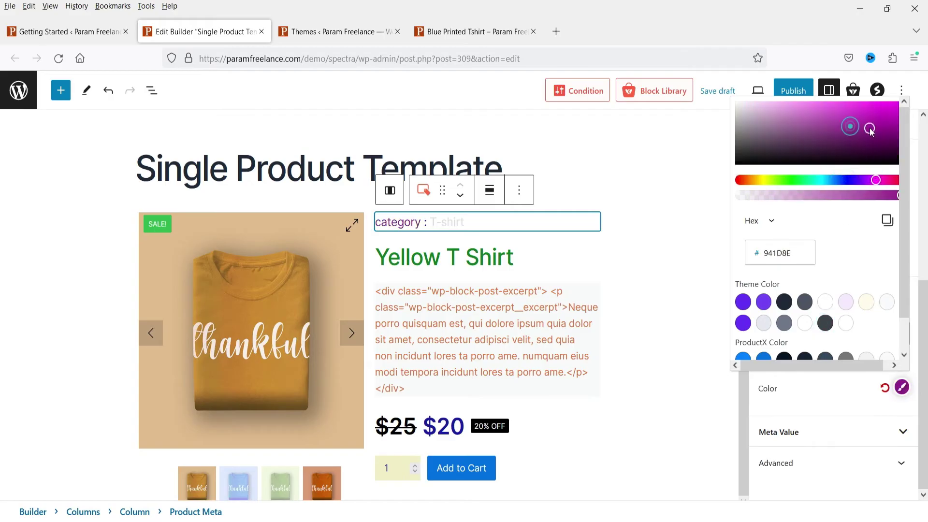
Step: Set the meta value colour to the darker blue of the ProductX colours
left_click(832, 438)
scroll(889, 367, "down", 2)
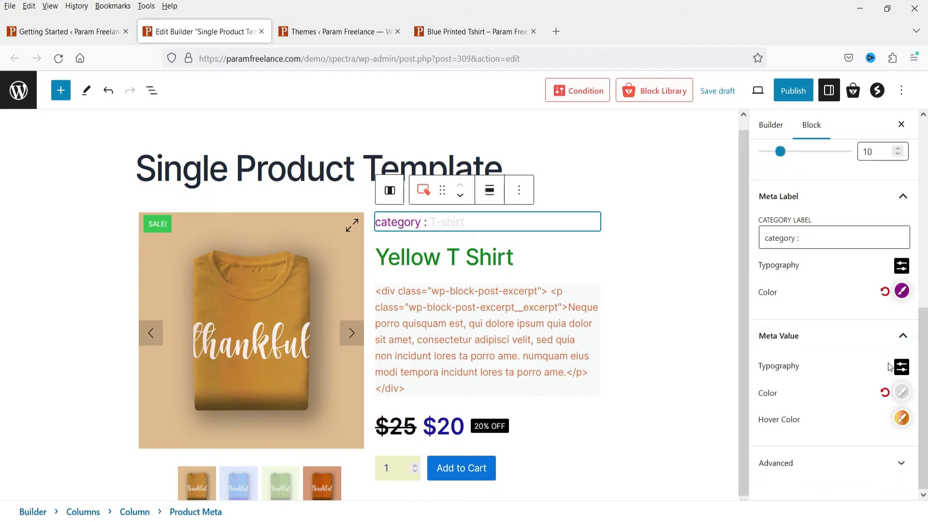
left_click(901, 392)
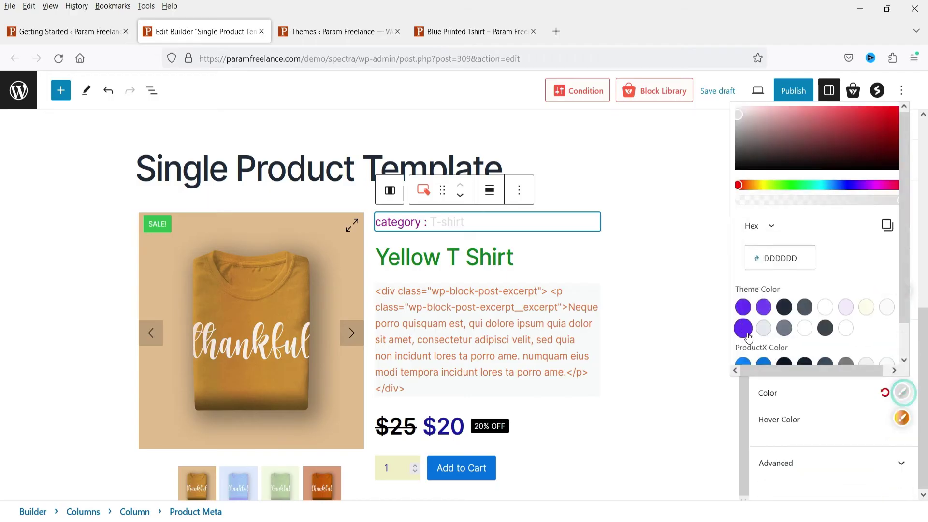
left_click(762, 363)
left_click(792, 404)
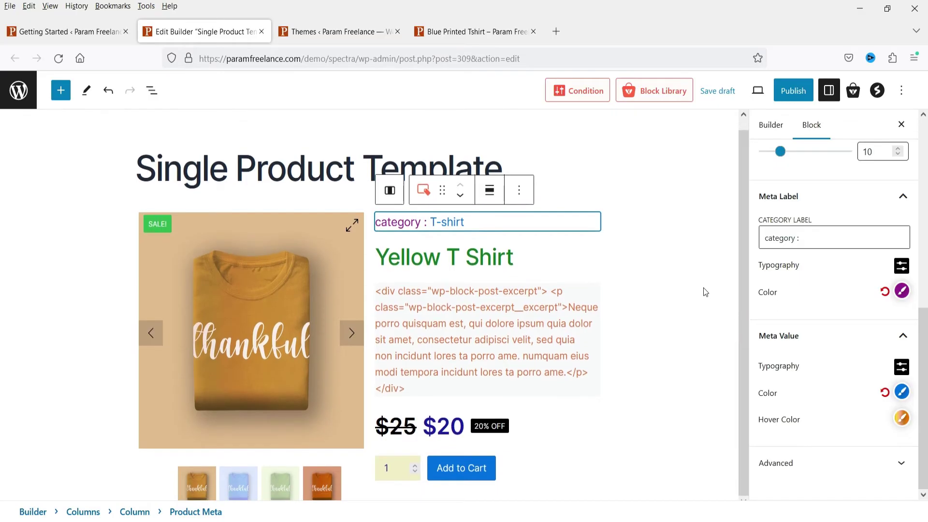
Step: Browse the product blocks and insert the Product Stock block below the Add to Cart button in the second column
left_click(703, 389)
scroll(682, 360, "down", 1)
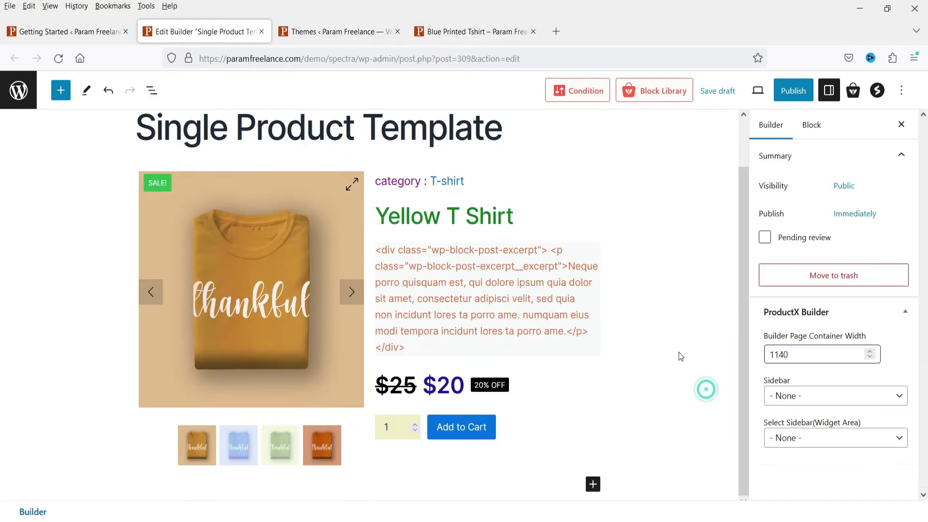
left_click(61, 91)
type("p")
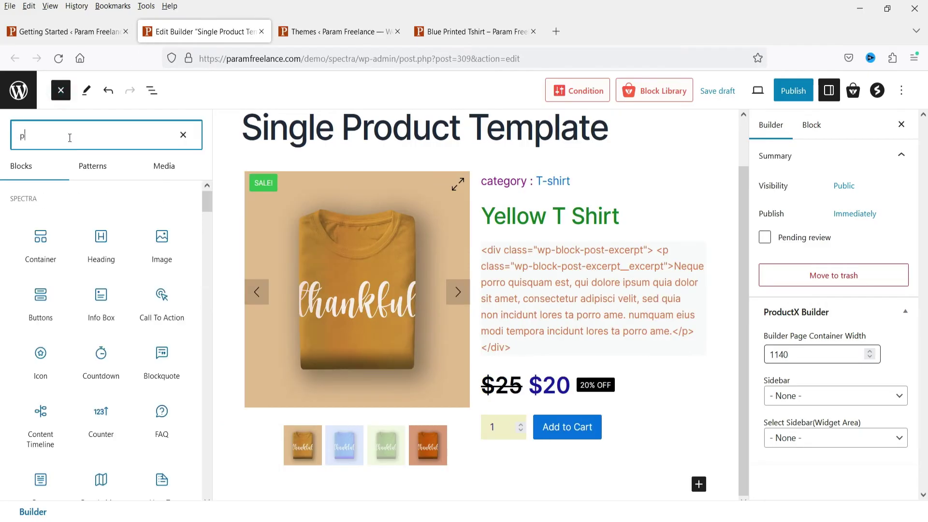
type("roduct")
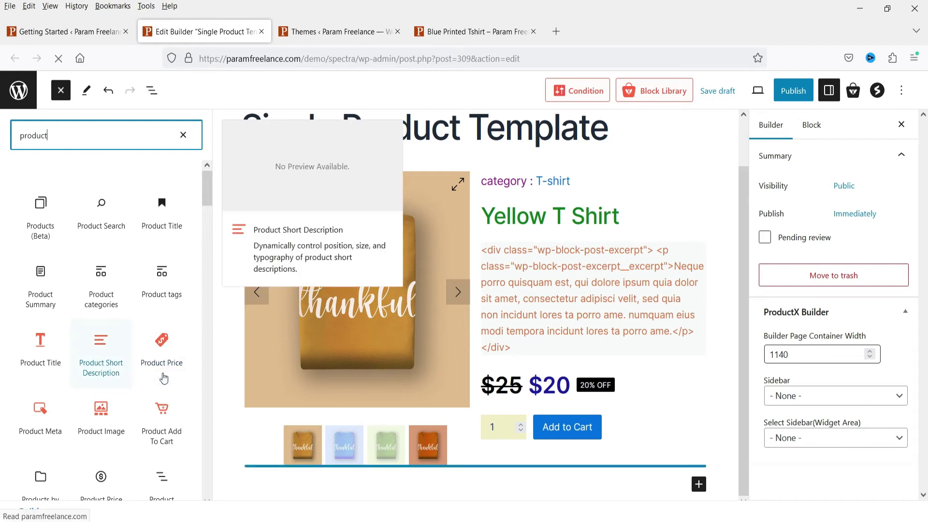
scroll(147, 354, "down", 3)
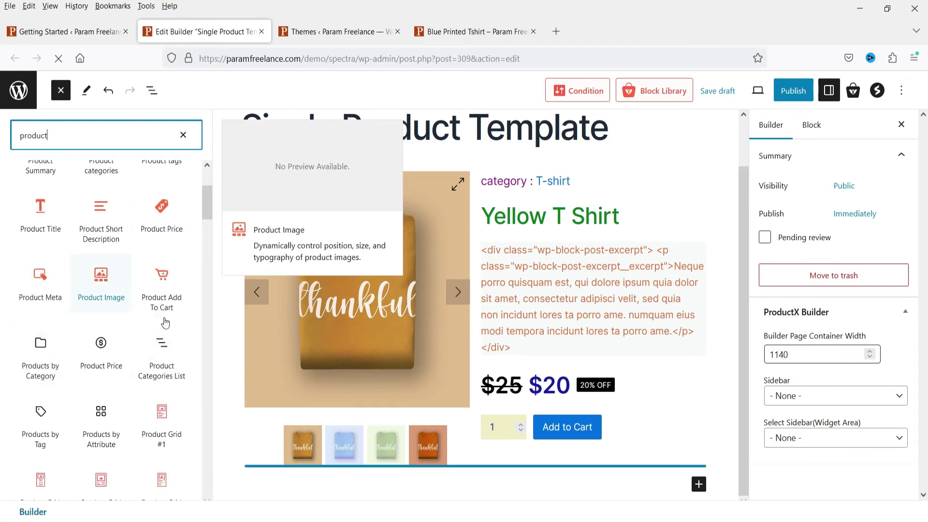
scroll(94, 357, "down", 4)
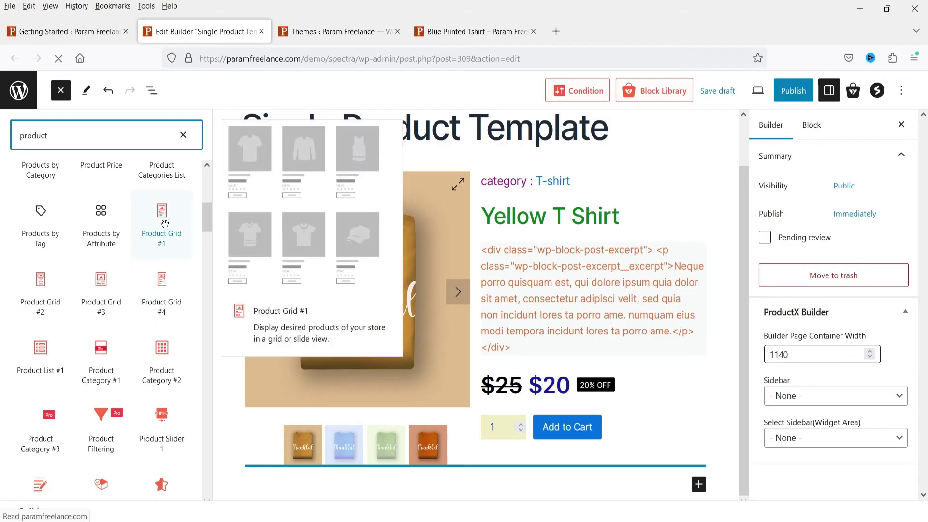
scroll(100, 228, "down", 5)
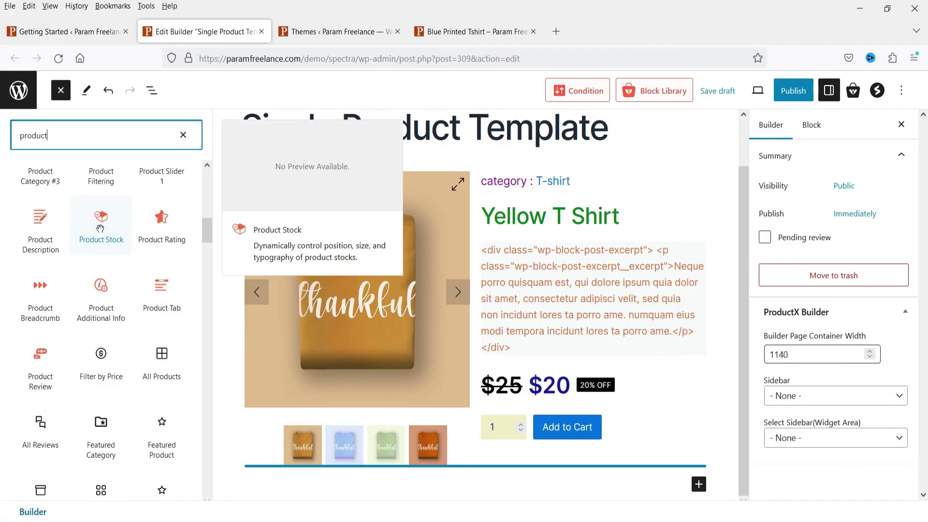
left_click_drag(91, 222, 531, 449)
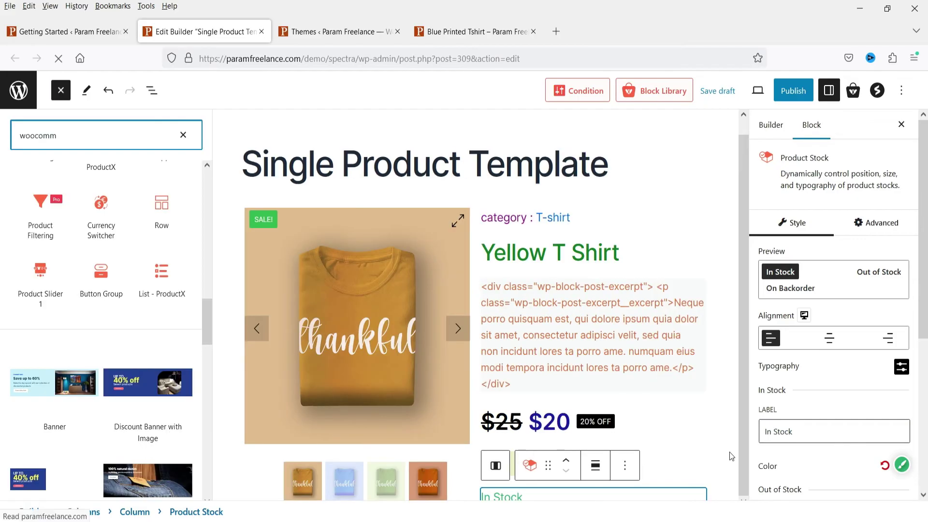
left_click(726, 494)
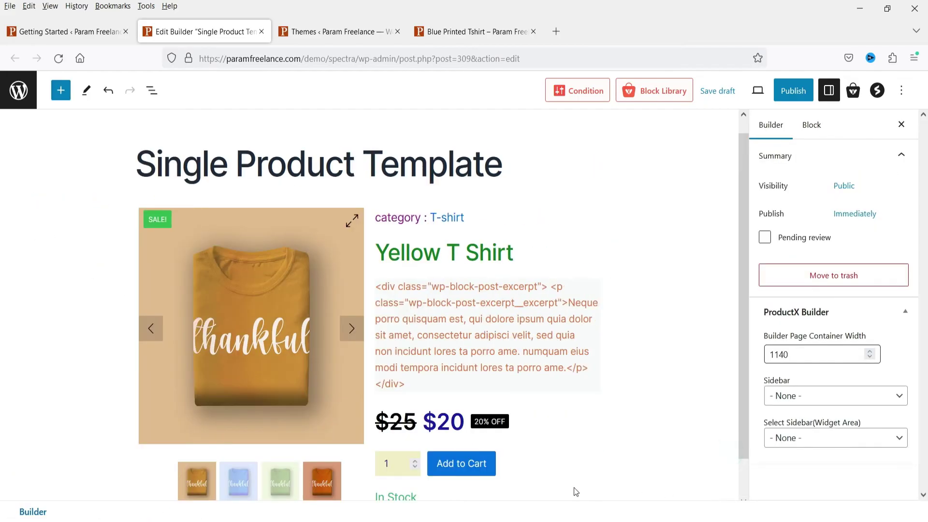
Step: Add a Columns block with a single full-width column below the product columns and start adding a block inside it
scroll(519, 479, "down", 2)
left_click(591, 487)
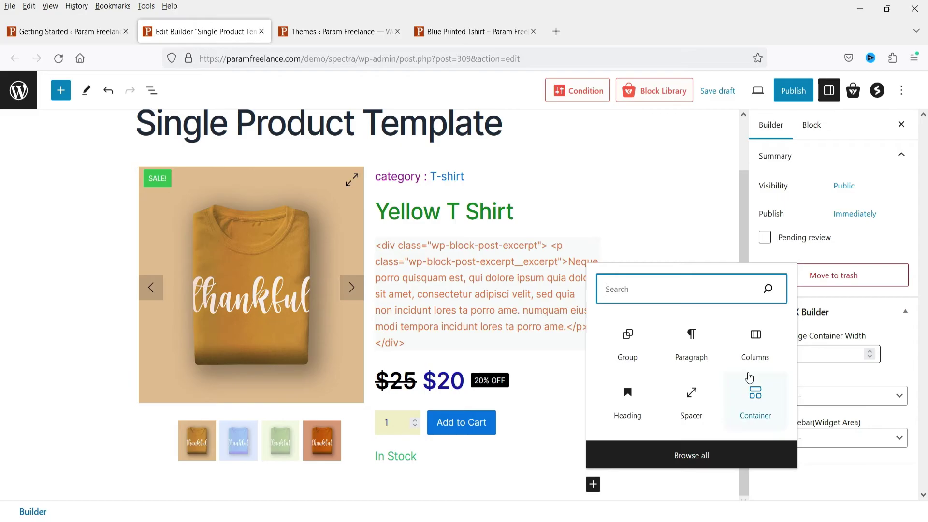
left_click(756, 341)
left_click(186, 489)
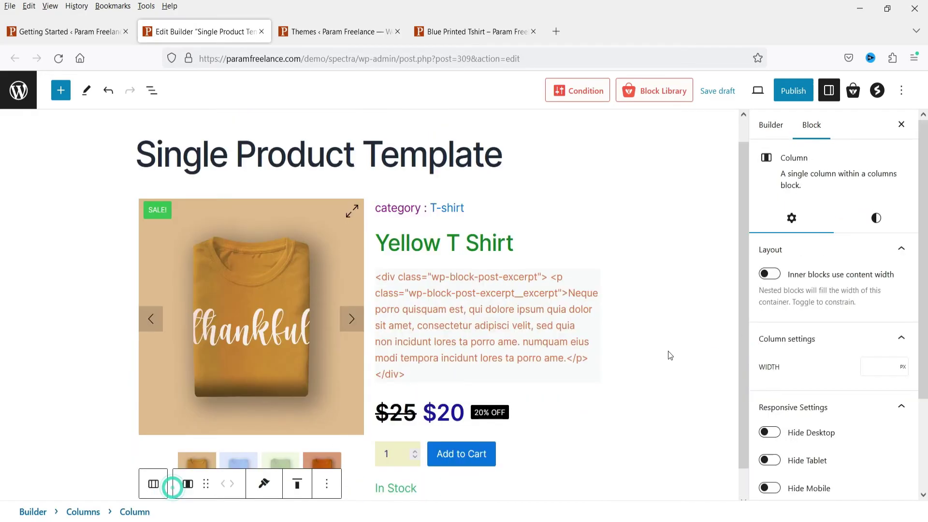
scroll(613, 327, "down", 1)
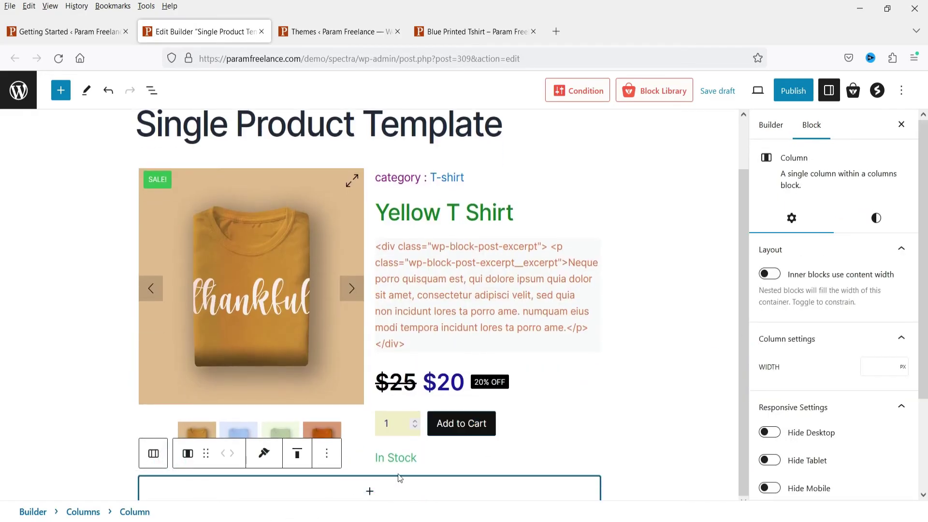
left_click(370, 490)
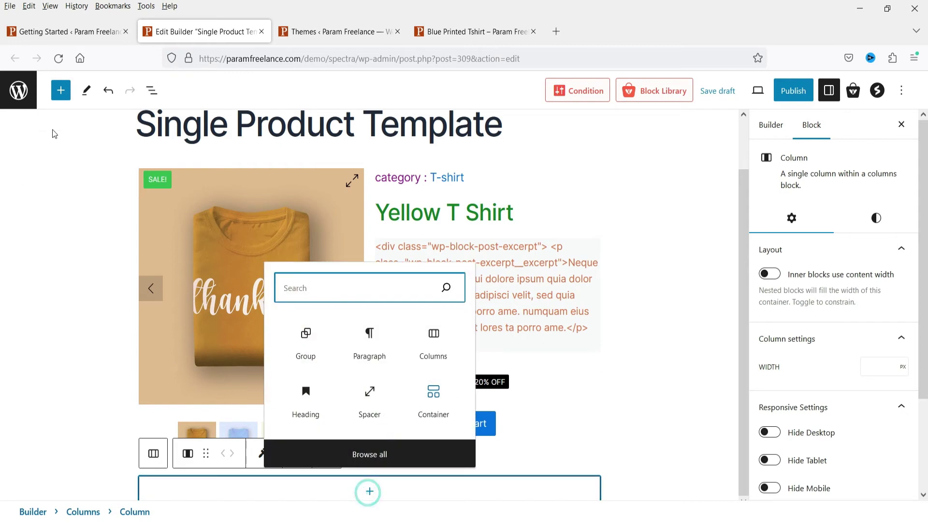
Step: Check the description section on the Blue Printed Tshirt page and insert a Wrapper block in the template's full-width column
left_click(471, 31)
scroll(480, 338, "down", 10)
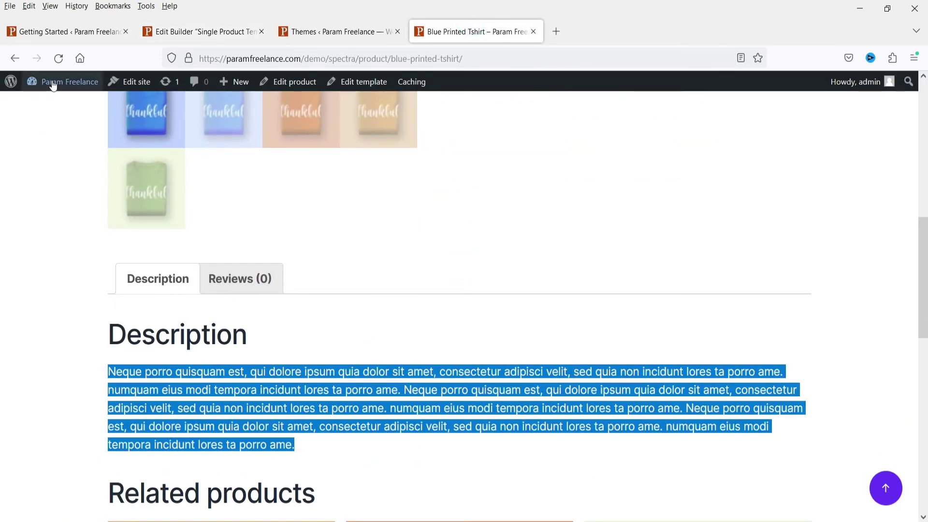
left_click(203, 32)
left_click(61, 91)
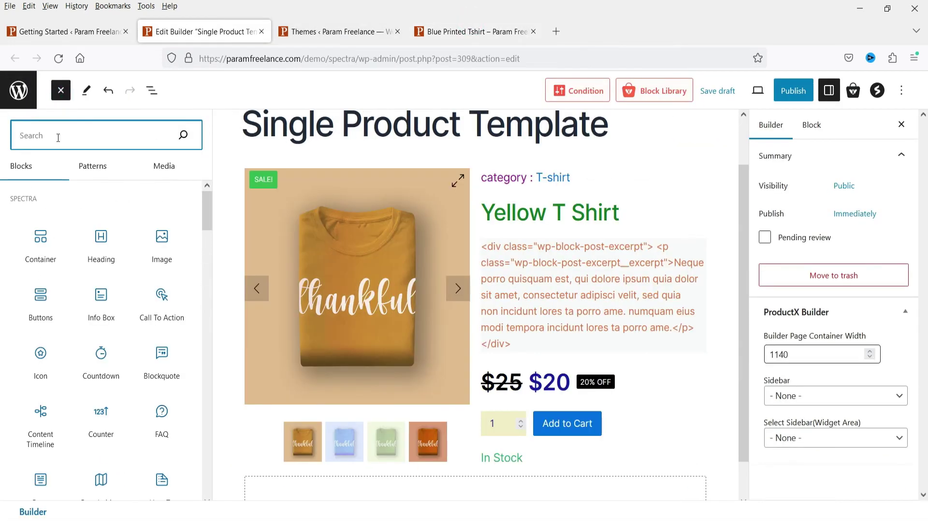
type("product wr")
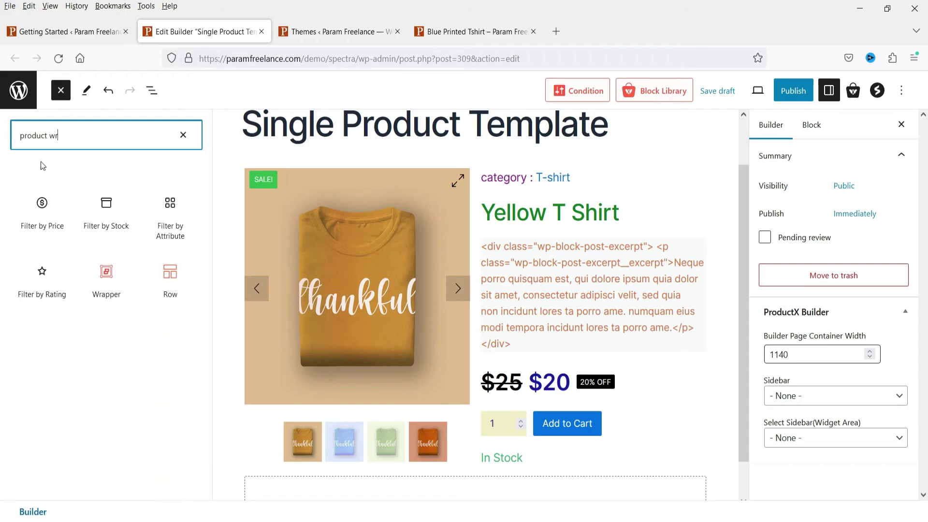
left_click(105, 282)
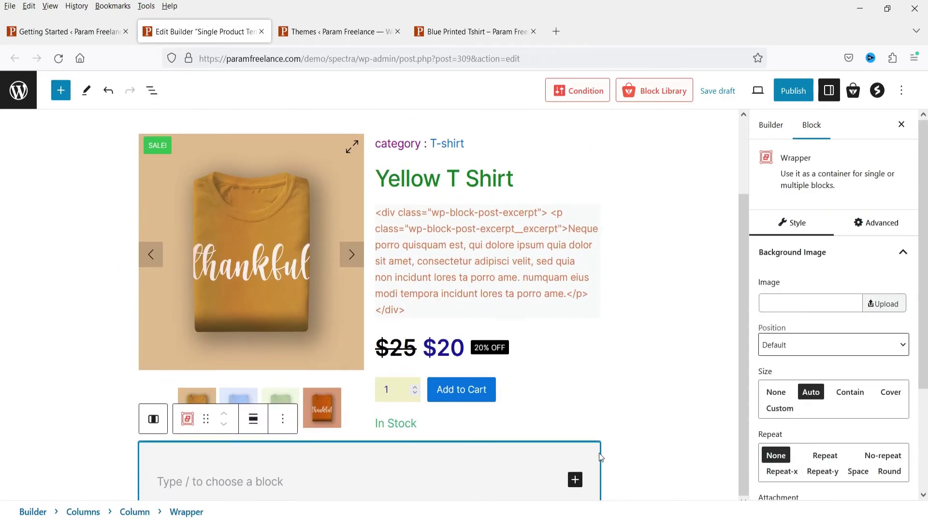
Step: Enter a "Description" paragraph inside the wrapper and add the Product Description block below it
left_click(274, 479)
type("d")
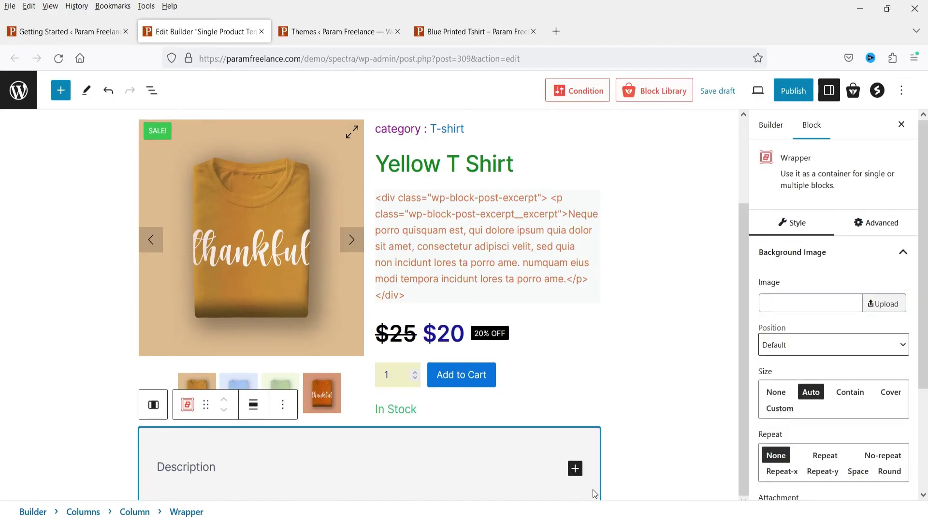
left_click(575, 469)
type("product descr")
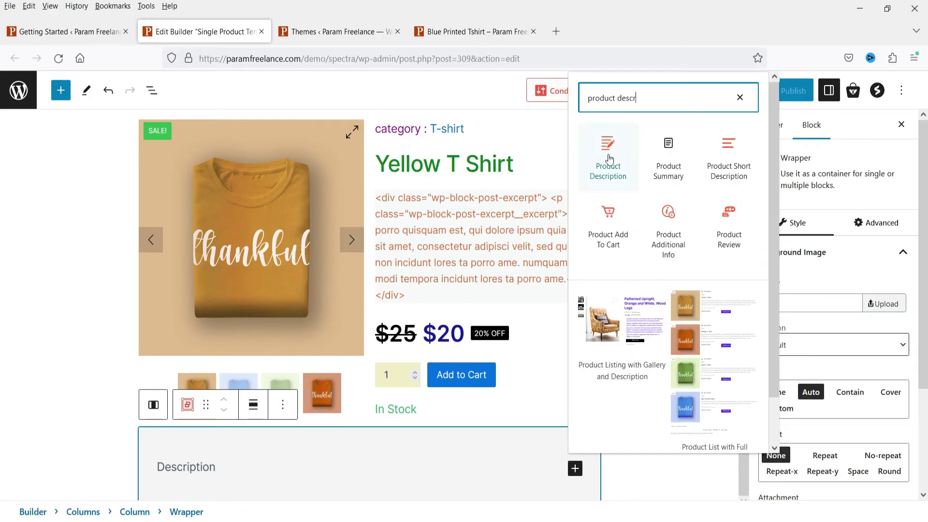
left_click(609, 195)
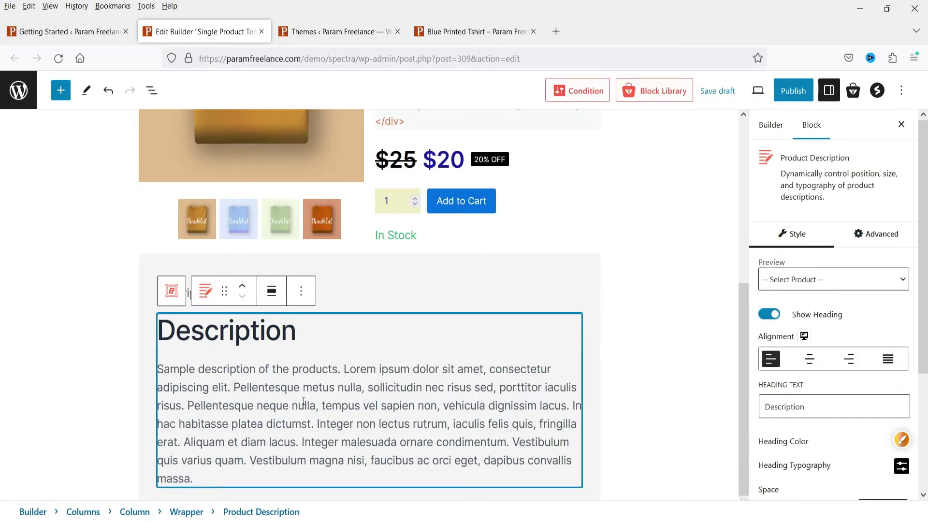
Step: Delete the redundant "Description" paragraph above the Product Description block in the wrapper
left_click(358, 297)
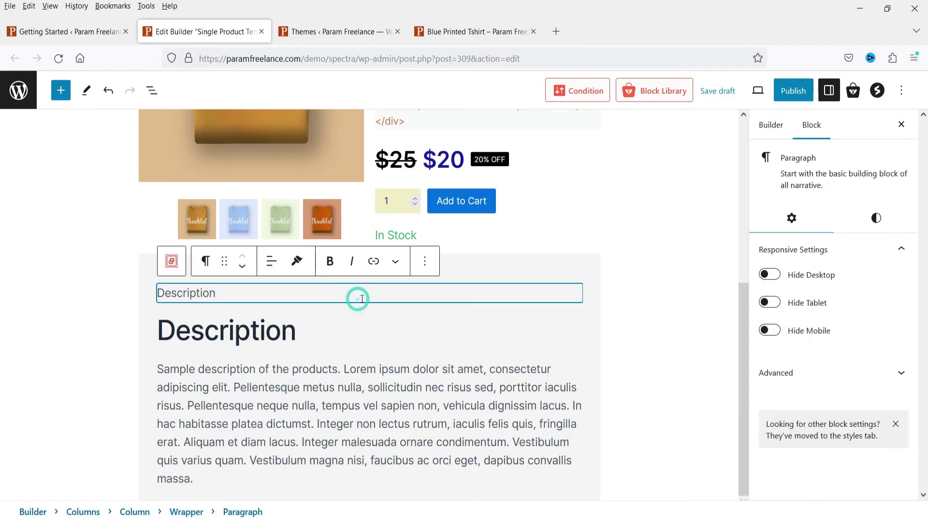
left_click(425, 263)
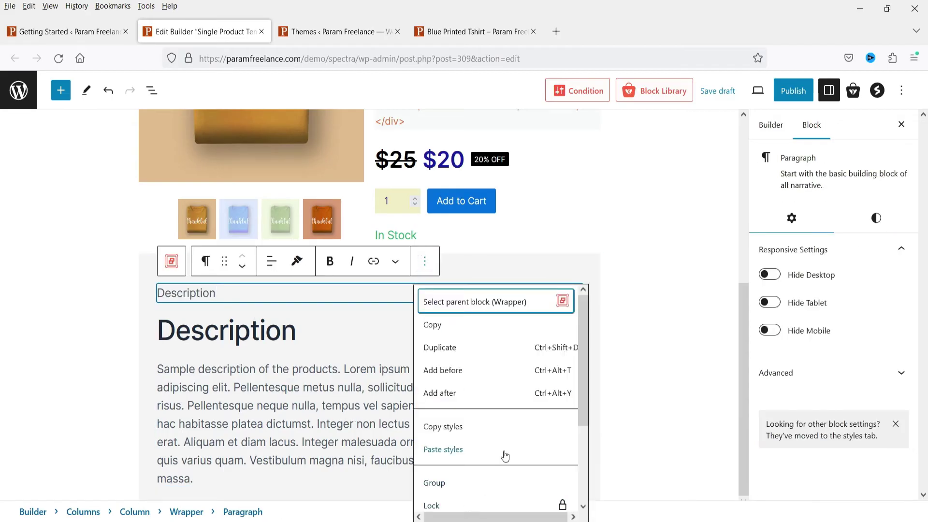
scroll(503, 453, "down", 3)
left_click(458, 500)
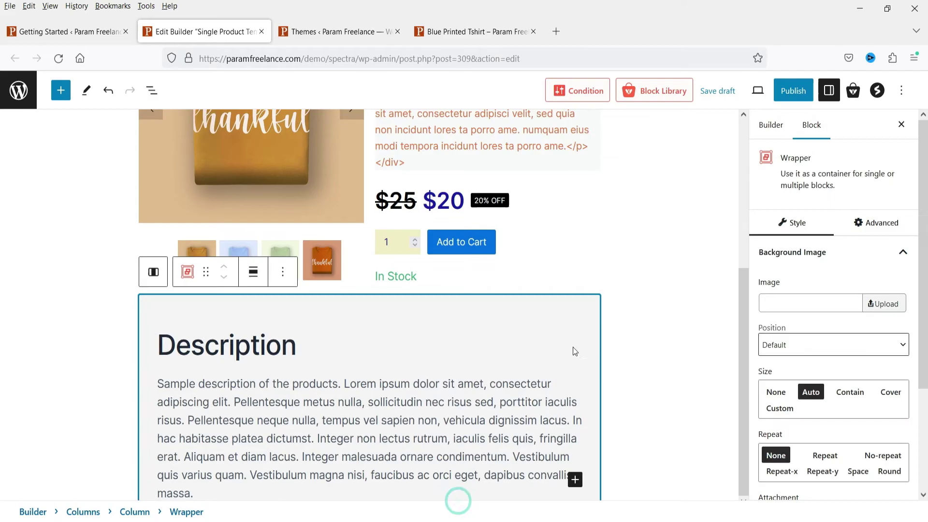
left_click(429, 369)
left_click(635, 360)
scroll(643, 352, "up", 3)
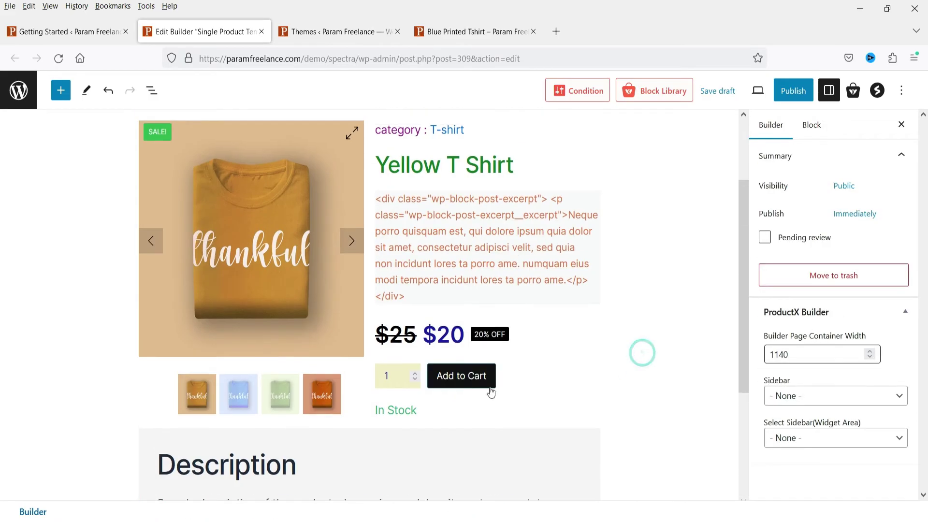
Step: Try a Product Review block below the description wrapper and delete it again
scroll(444, 368, "down", 4)
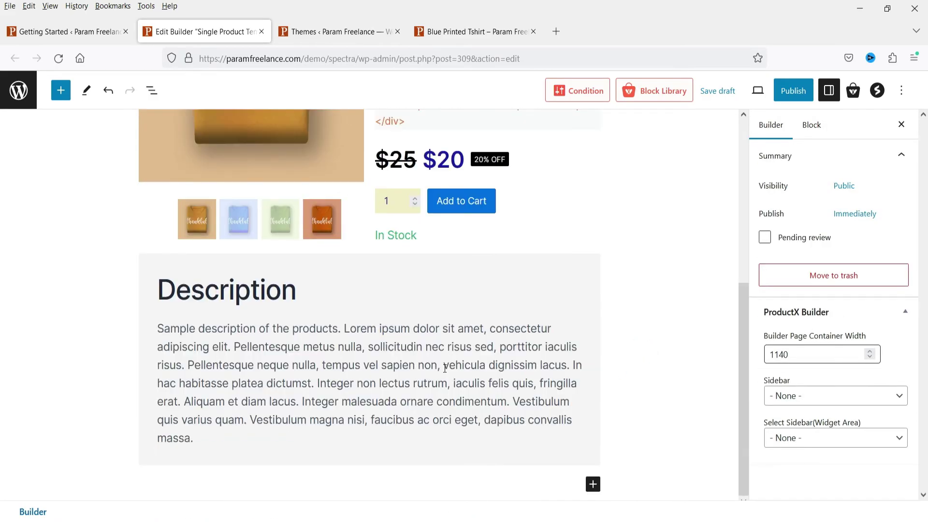
scroll(442, 369, "up", 3)
scroll(439, 367, "down", 3)
left_click(593, 484)
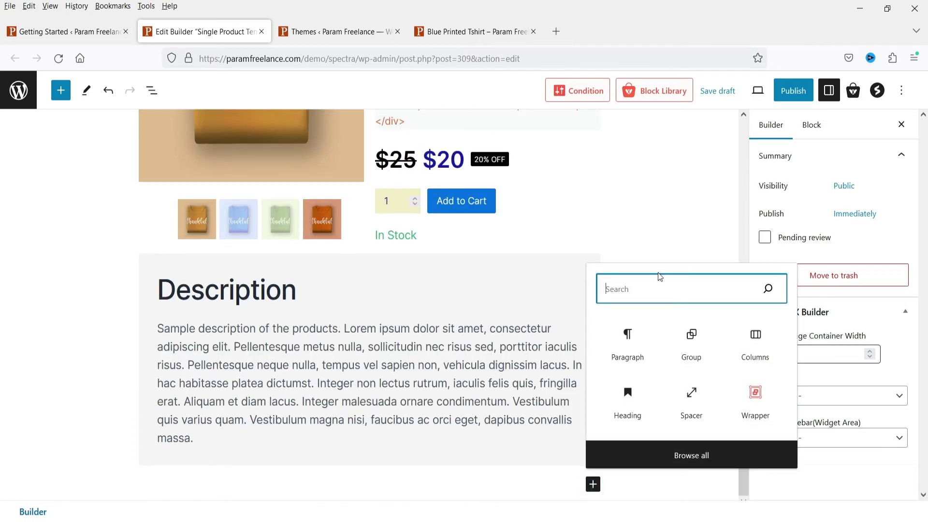
type("product")
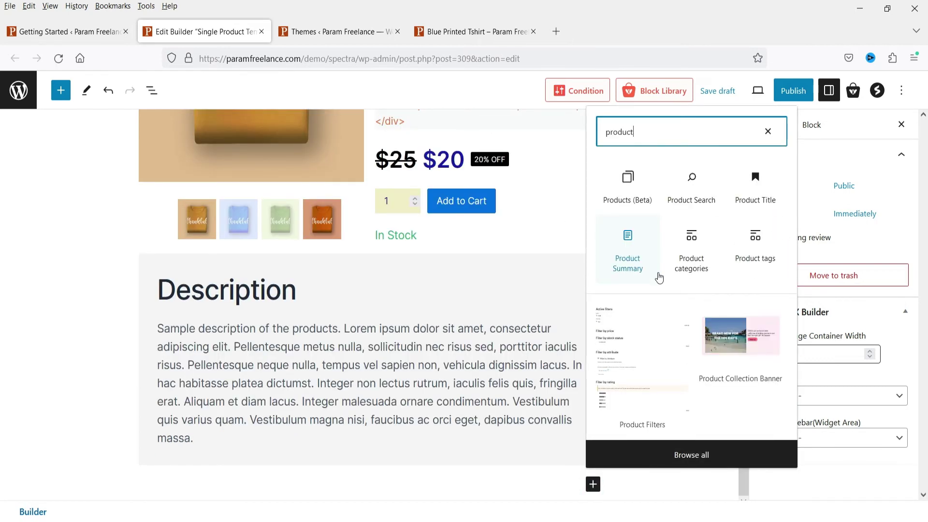
type(" rev")
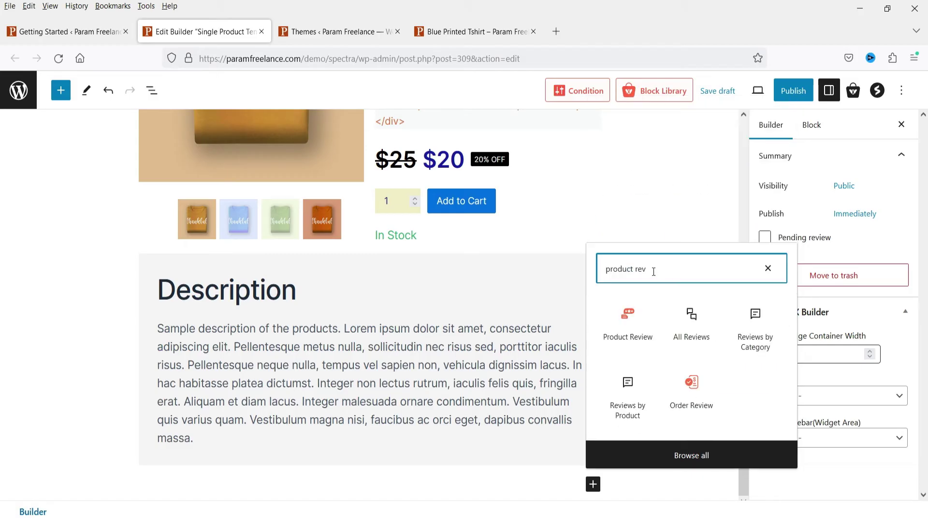
left_click(625, 326)
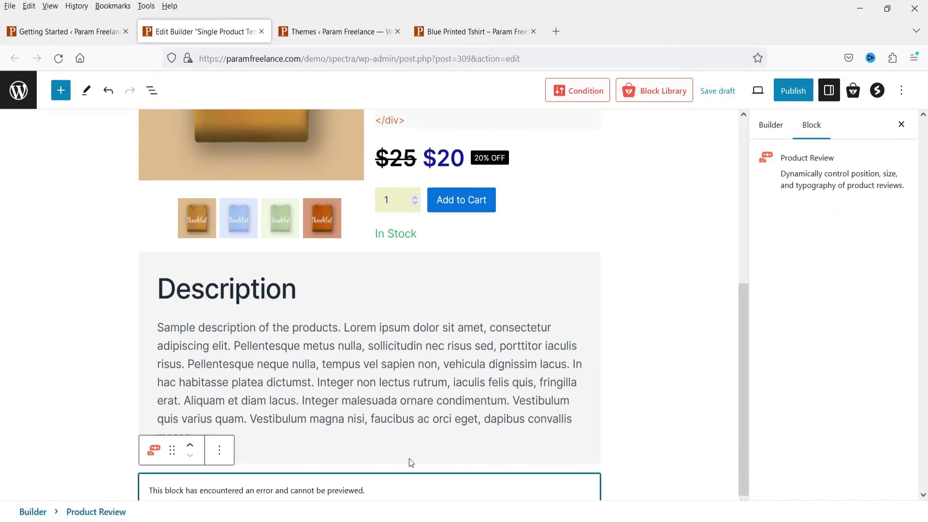
left_click(219, 450)
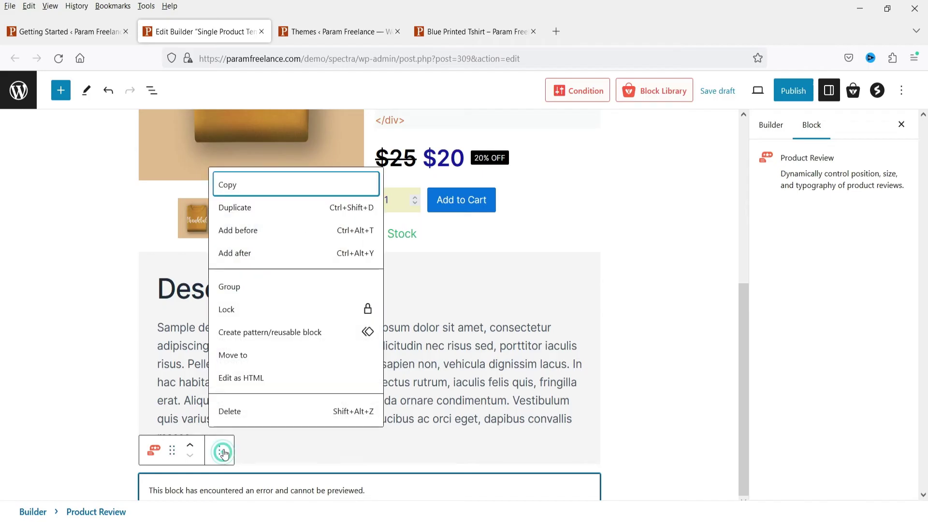
left_click(230, 414)
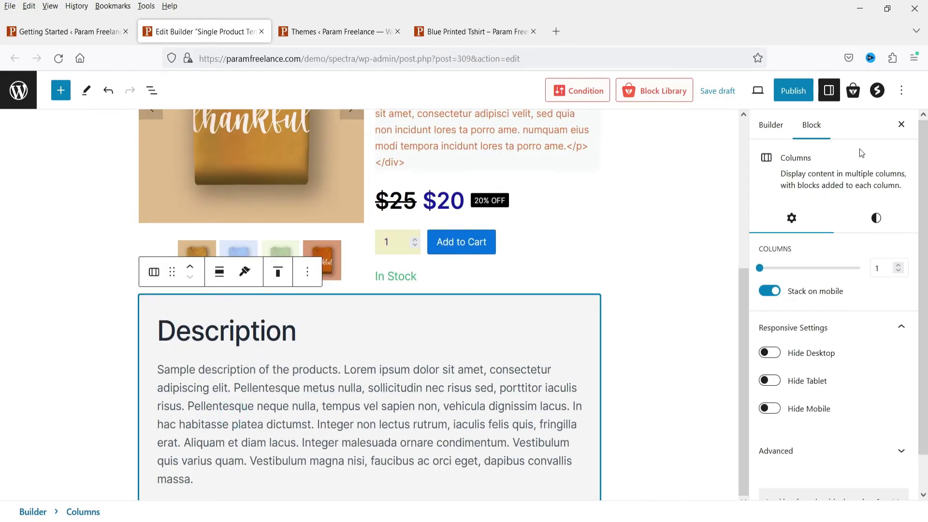
Step: Publish the template and look through the product options of its display condition
left_click(793, 91)
left_click(795, 148)
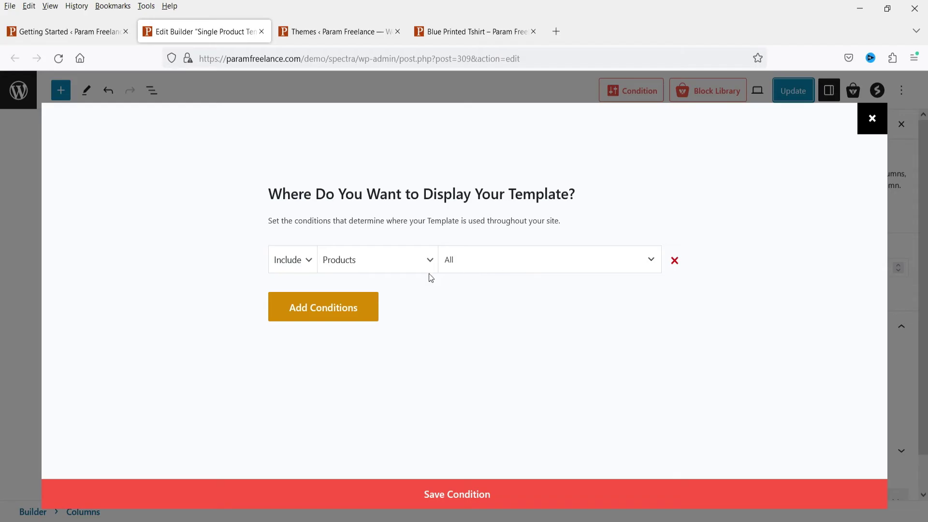
left_click(403, 262)
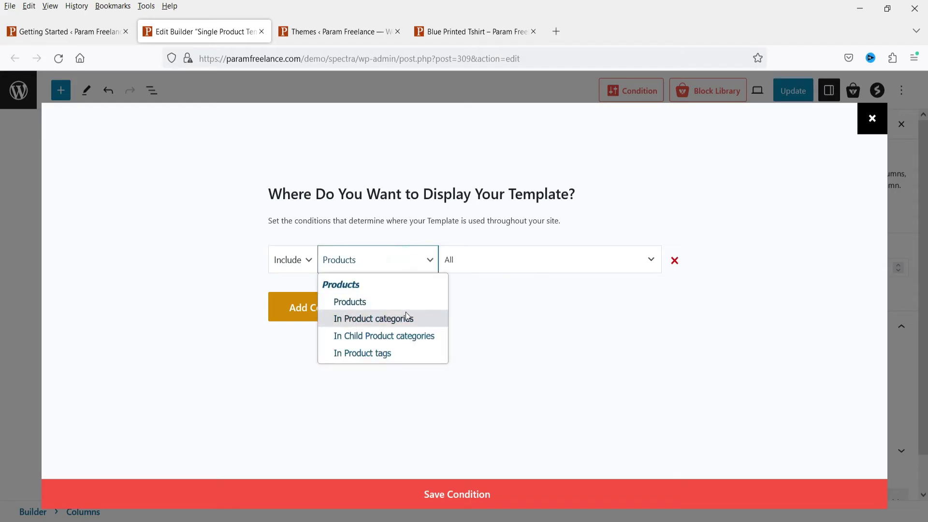
left_click(550, 343)
left_click(477, 269)
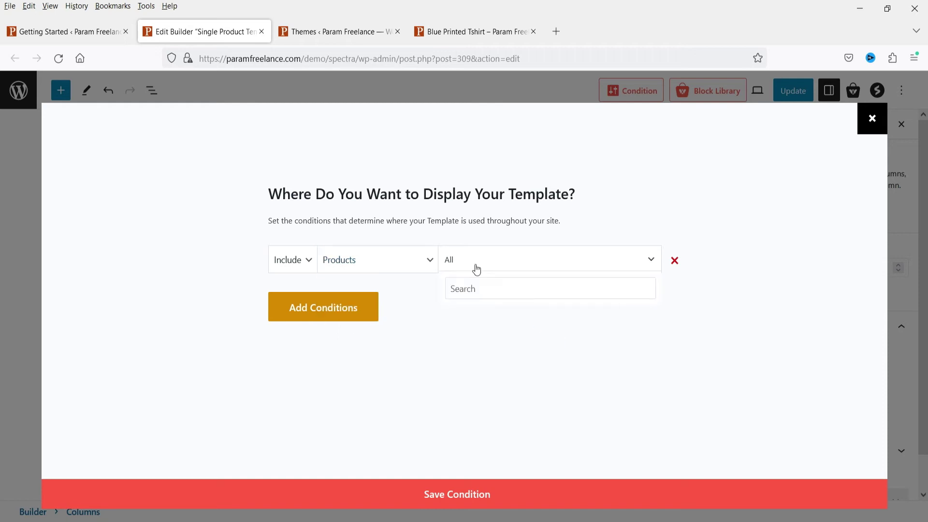
left_click(475, 264)
Step: Set the display condition to include In Product categories with the T-shirt category
left_click(398, 261)
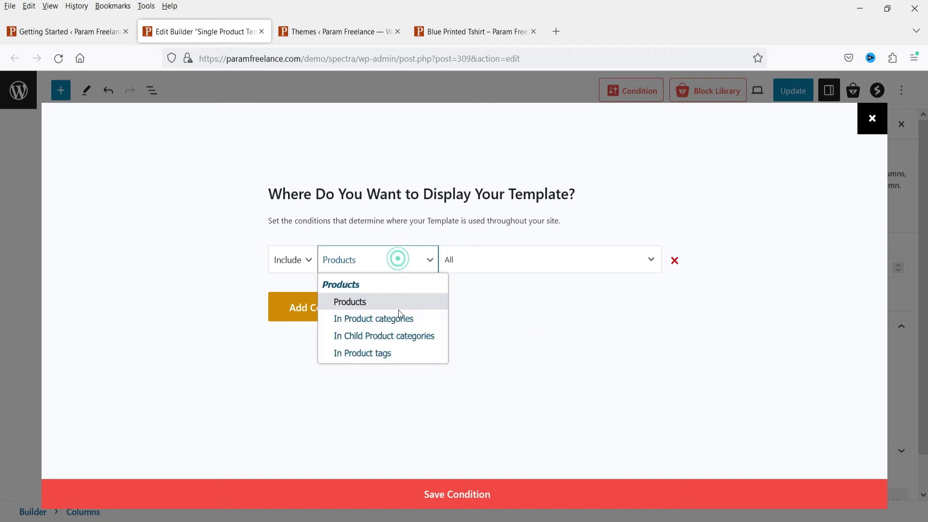
left_click(398, 315)
left_click(494, 266)
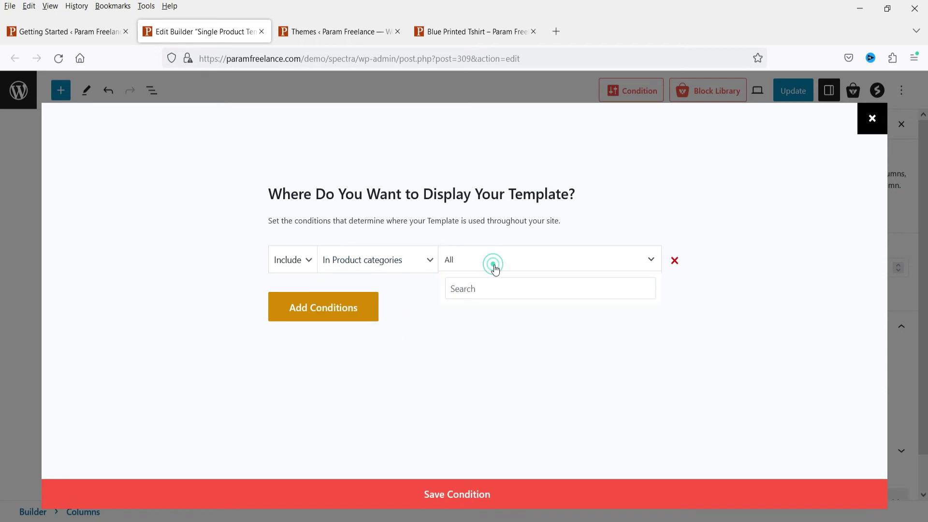
left_click(491, 290)
type("ty")
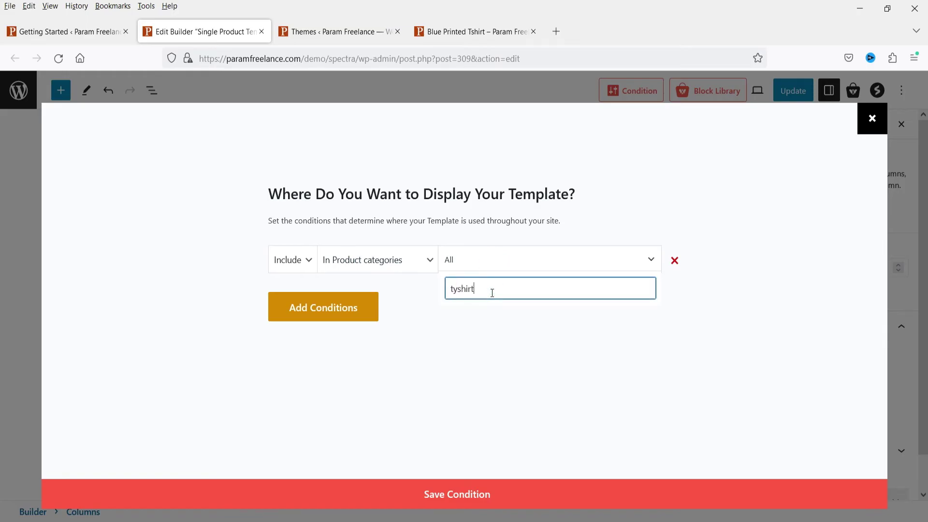
type("shir")
key("BackSpace")
key("BackSpace")
key("BackSpace")
key("BackSpace")
key("BackSpace")
left_click(487, 317)
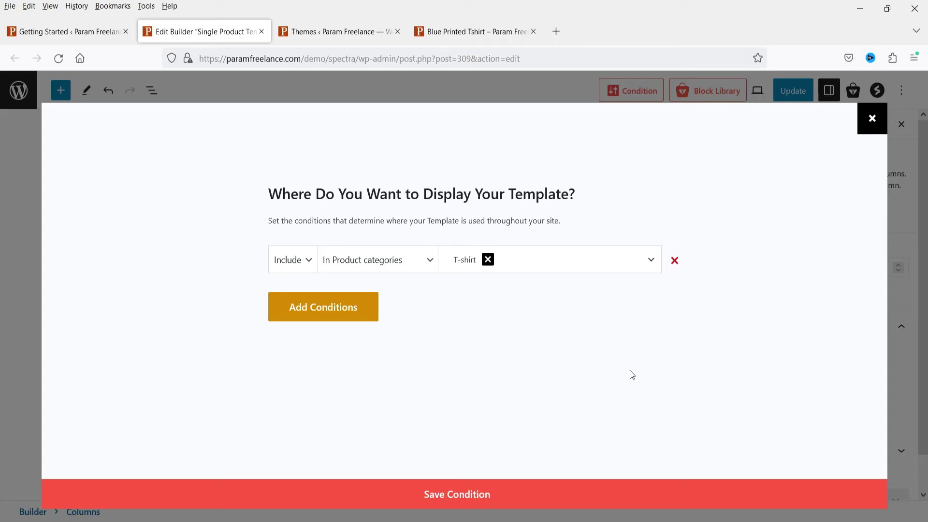
Step: Set the display condition to include all Products, save it and close the condition dialog
left_click(381, 264)
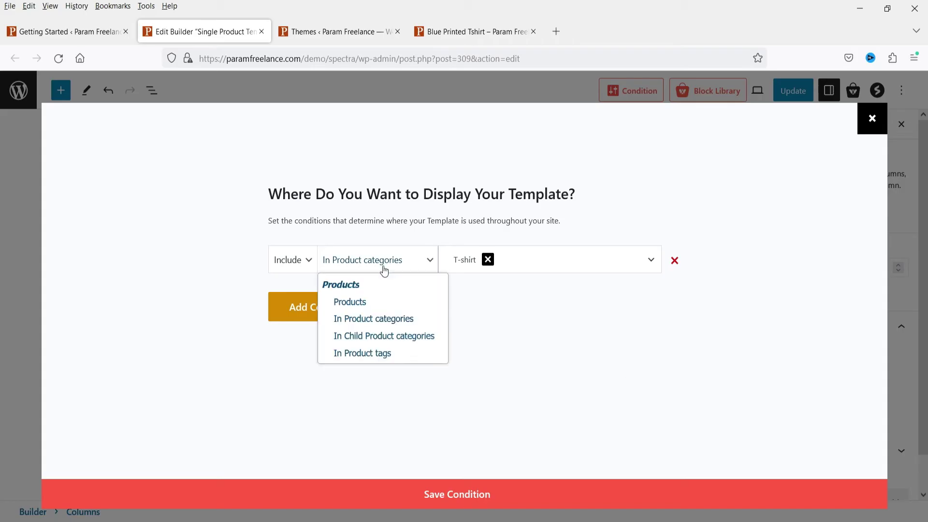
left_click(377, 302)
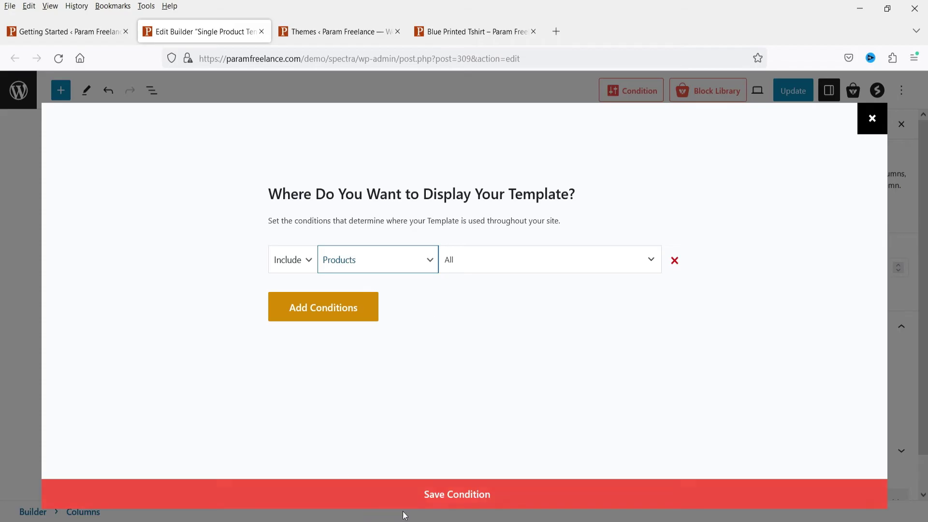
left_click(454, 496)
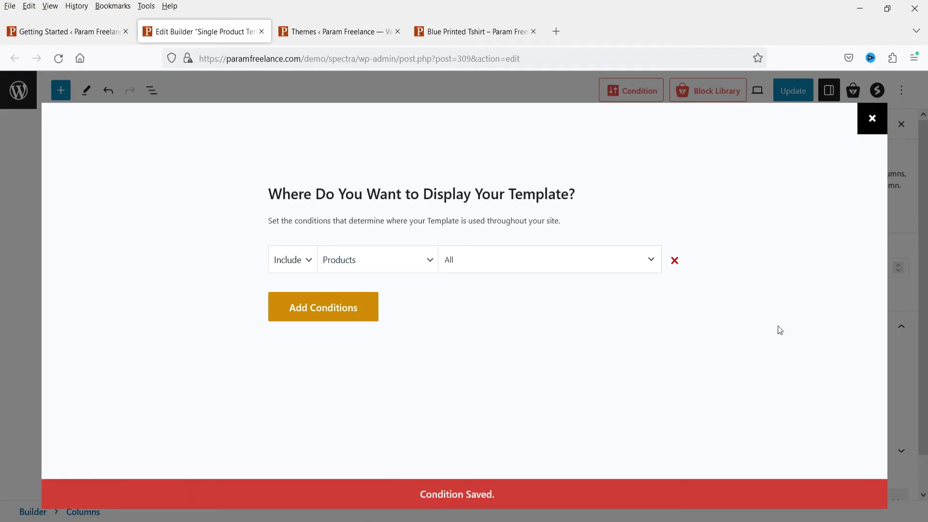
left_click(872, 118)
Step: Purge the site cache and examine the Blue Printed Tshirt product page with the published template
left_click(447, 30)
scroll(378, 404, "up", 3)
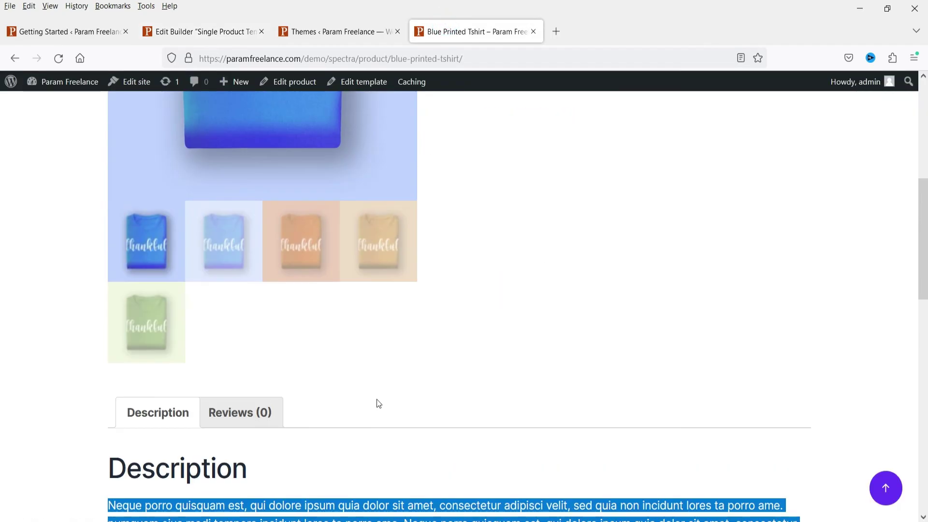
scroll(583, 334, "down", 4)
left_click(385, 327)
scroll(536, 236, "up", 10)
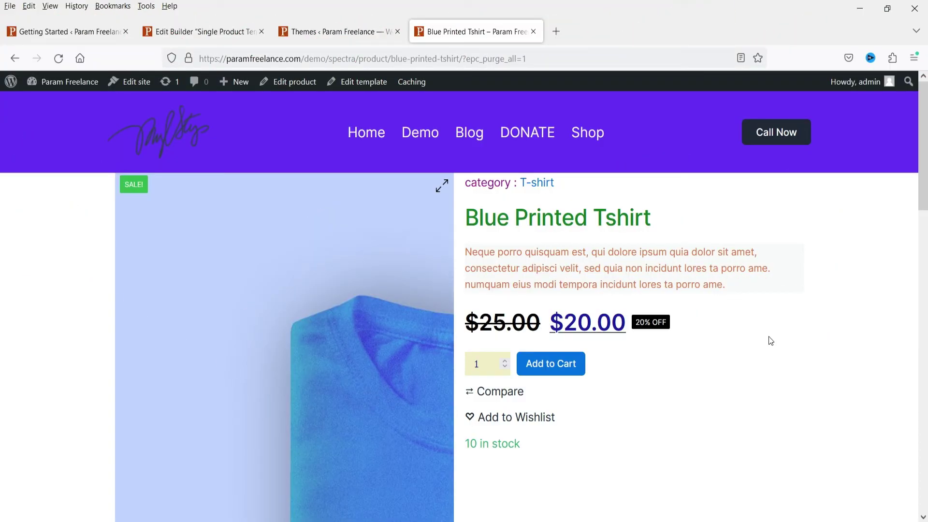
scroll(704, 340, "down", 4)
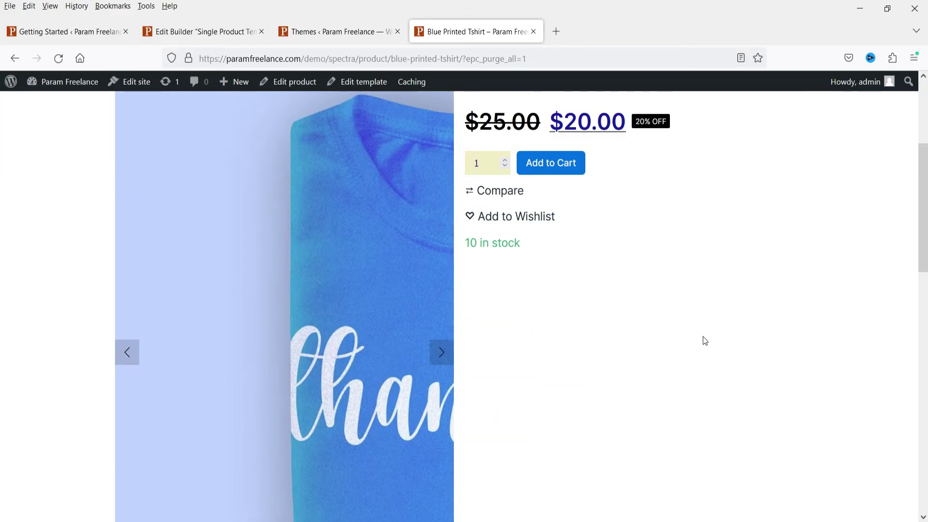
scroll(703, 341, "up", 4)
Step: Return to the template editor and insert a Spacer block between the Single Product Template title and the product columns
left_click(193, 37)
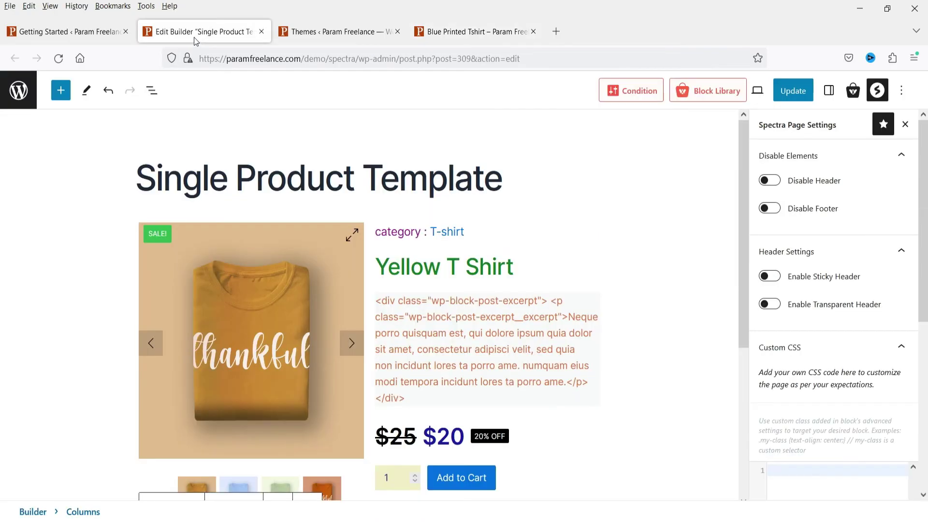
left_click(522, 183)
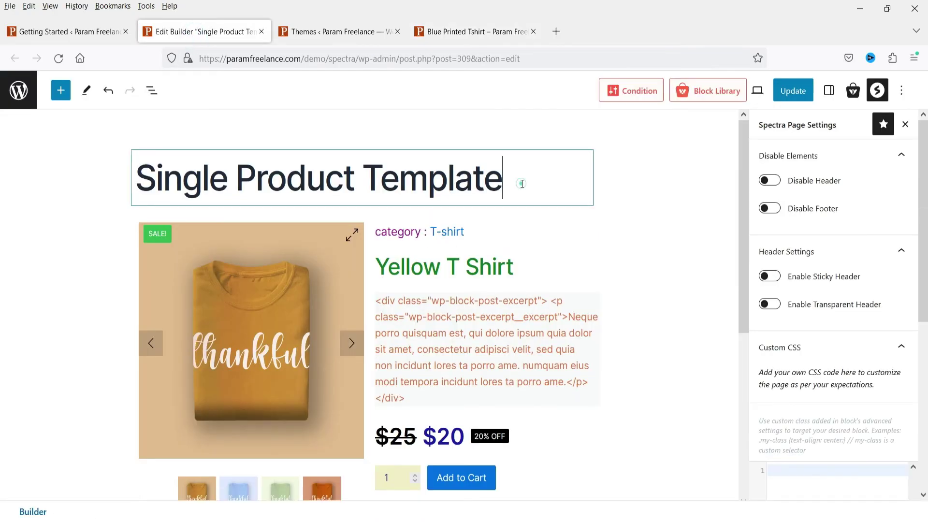
key("Return")
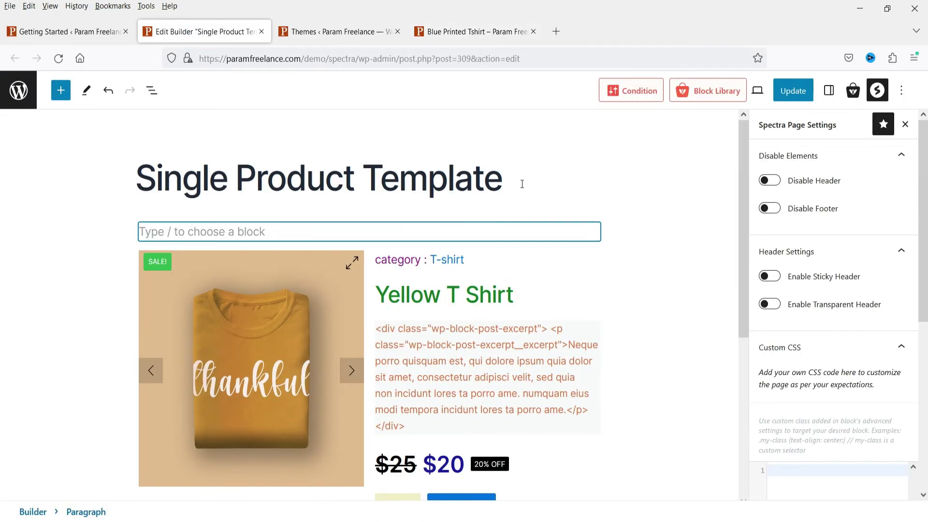
left_click(593, 231)
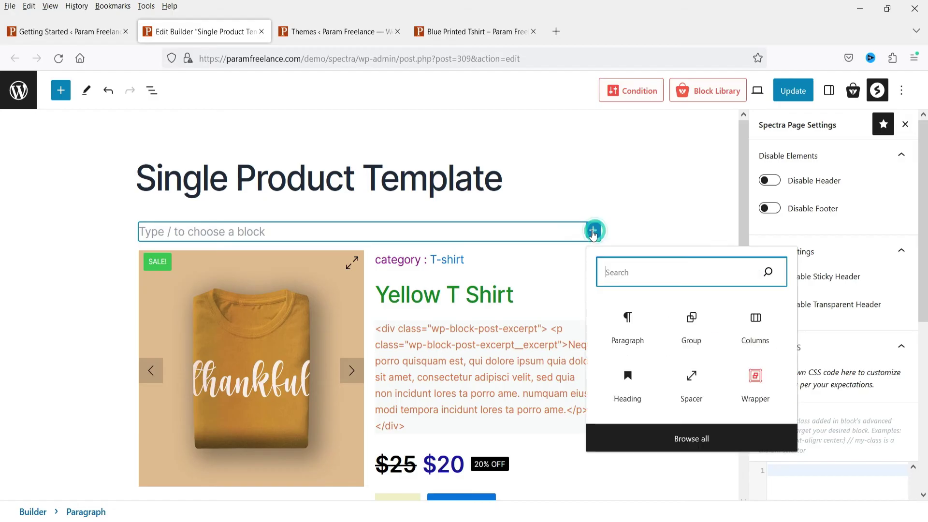
left_click(652, 280)
type("space")
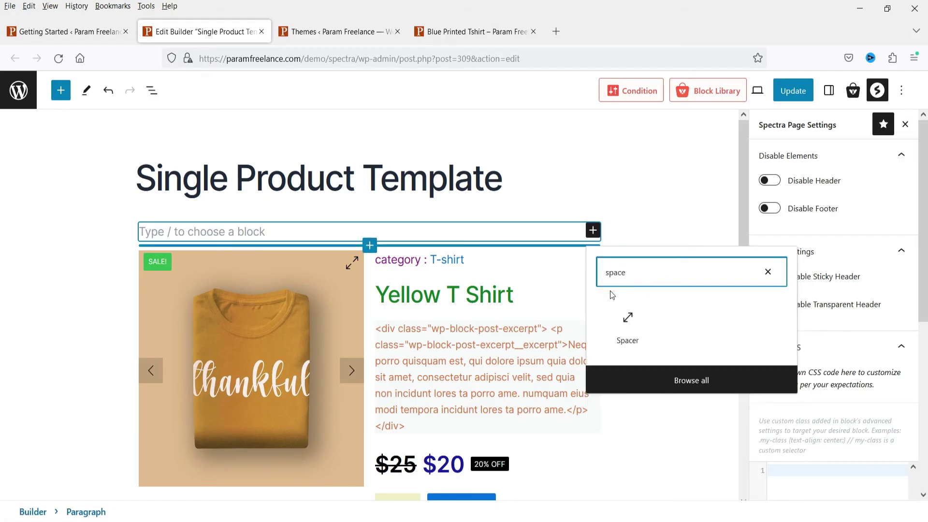
left_click(628, 321)
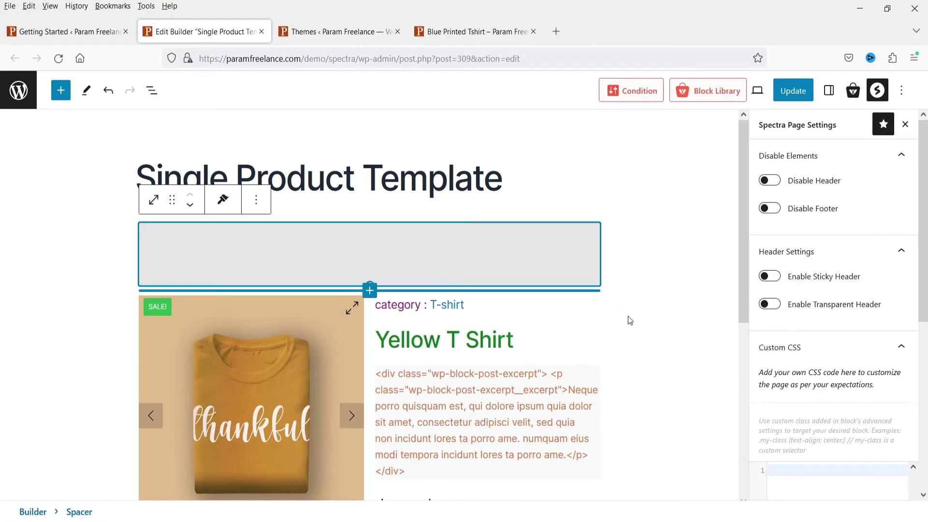
Step: Check the large image on the live product page and set the Product Image block's image height to 250 px
left_click(282, 360)
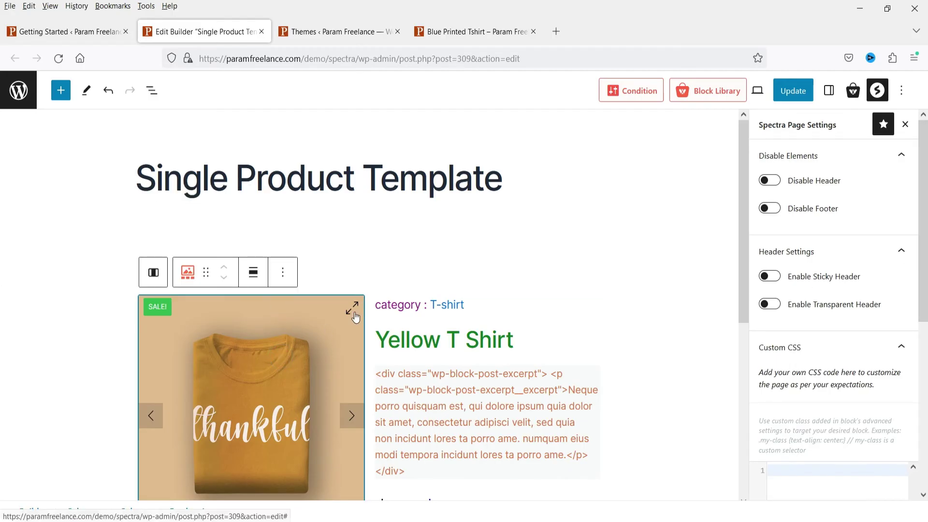
left_click(828, 94)
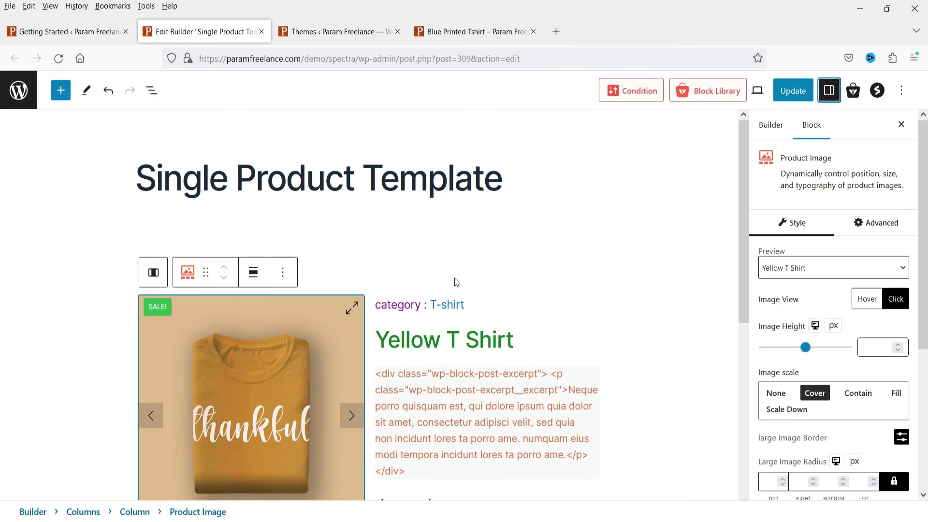
left_click(878, 346)
left_click(474, 32)
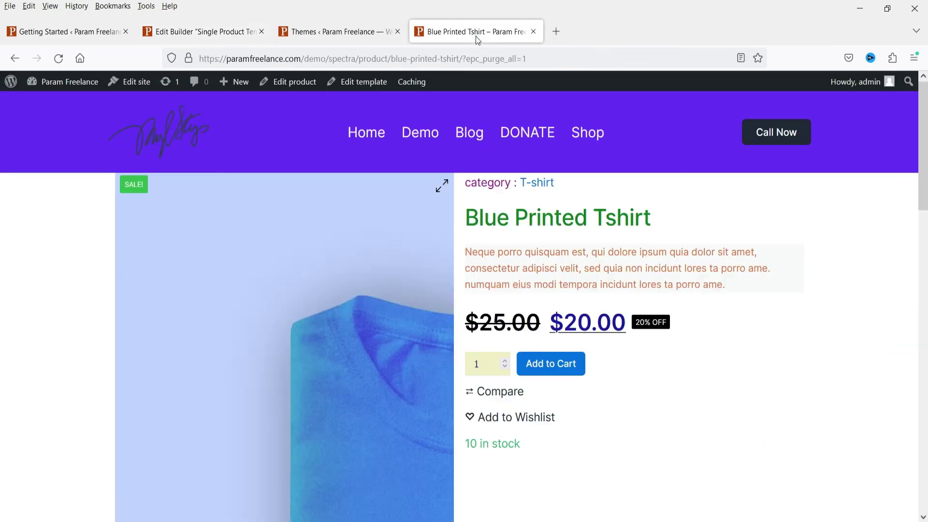
scroll(595, 271, "down", 5)
scroll(595, 278, "down", 3)
scroll(594, 278, "up", 8)
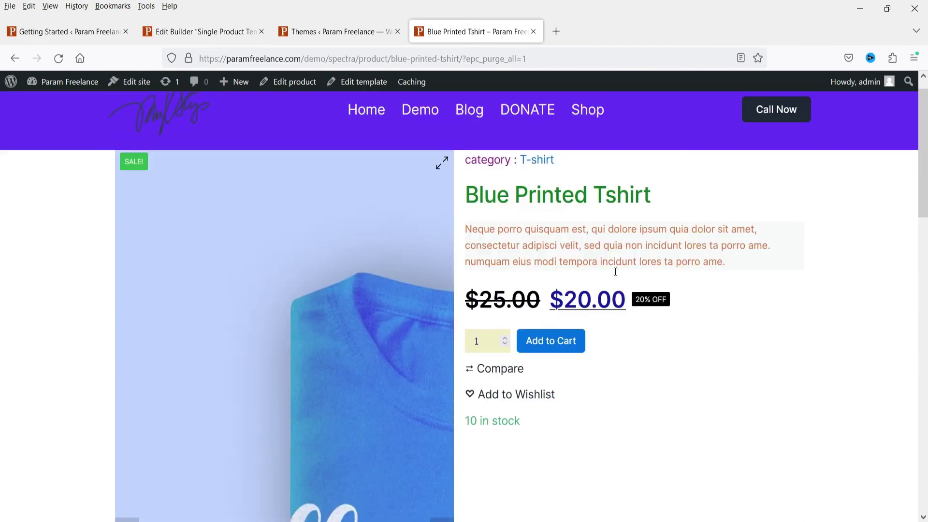
left_click(193, 38)
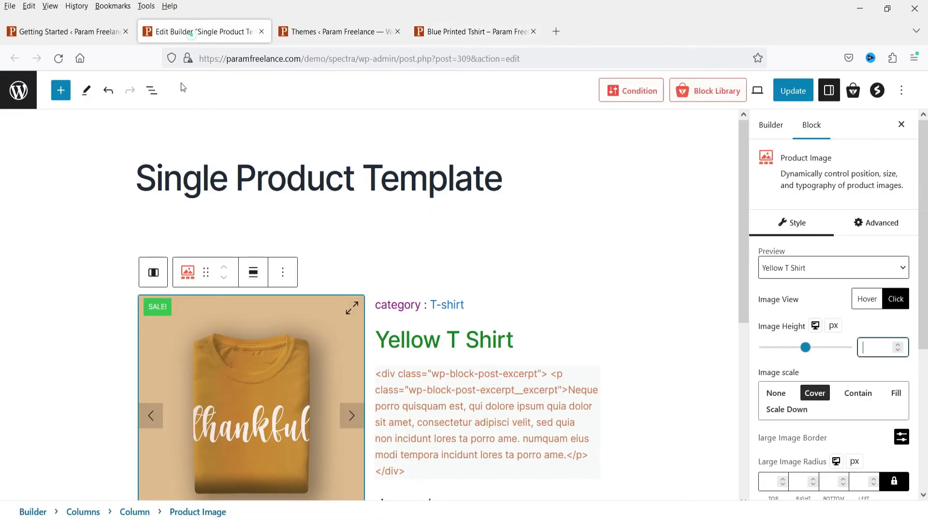
left_click(865, 345)
type("250")
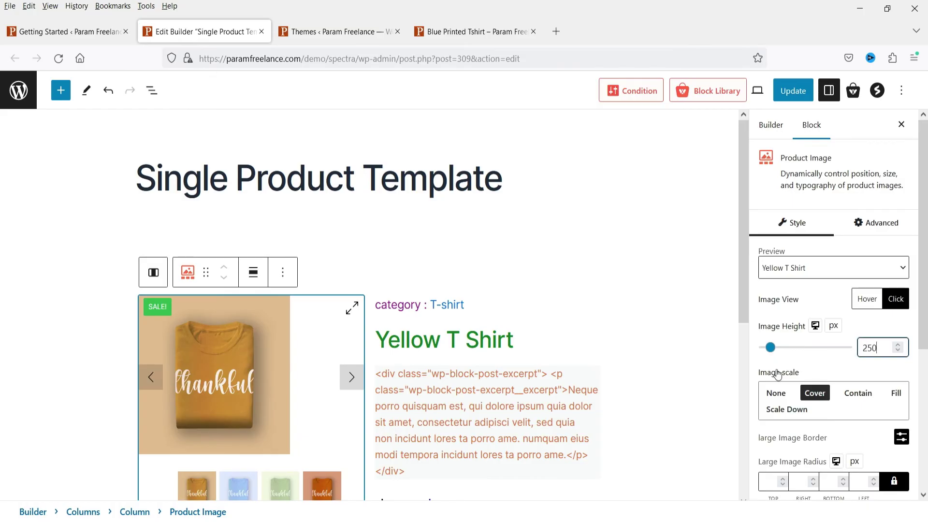
Step: Review the image area on the live Blue Printed Tshirt page and update the template with the new image height
scroll(777, 374, "down", 3)
left_click(445, 32)
scroll(467, 199, "down", 4)
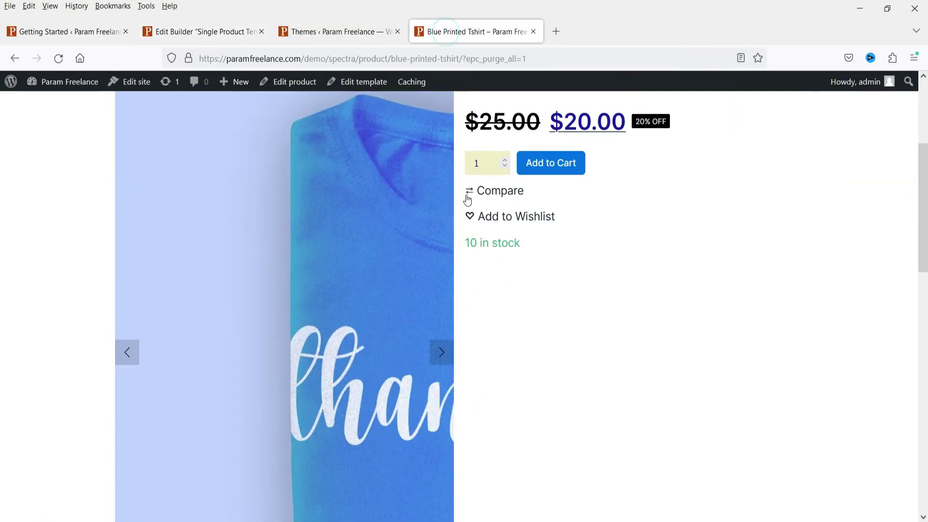
scroll(629, 324, "down", 5)
scroll(812, 253, "up", 8)
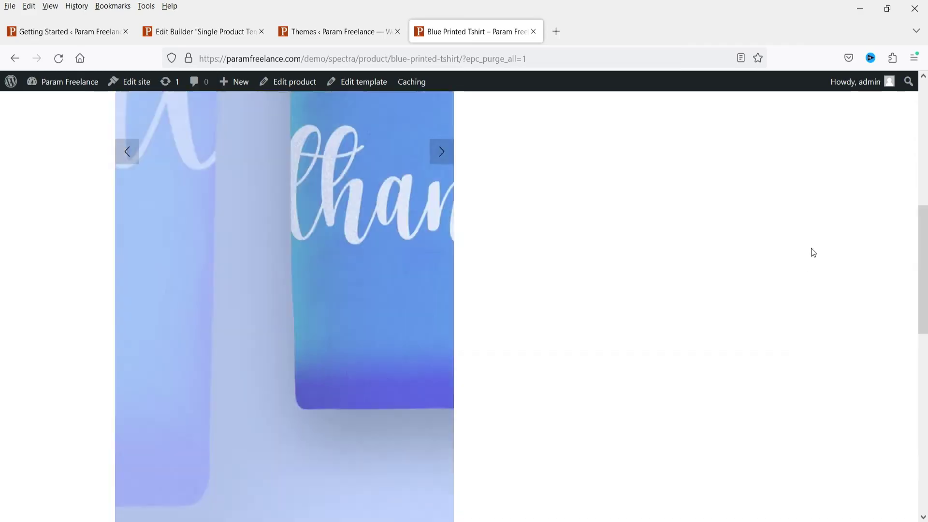
left_click(208, 31)
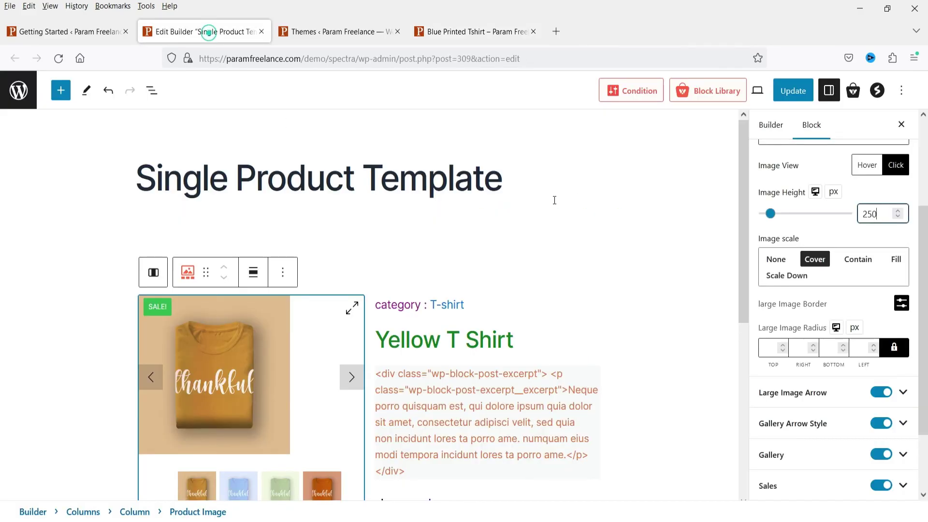
left_click(333, 30)
left_click(203, 31)
left_click(787, 91)
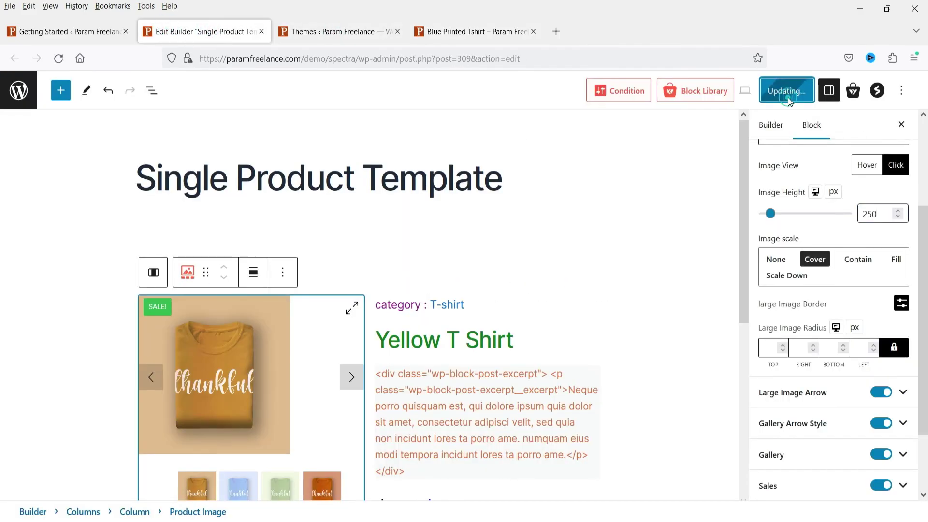
Step: Reload the Blue Printed Tshirt page and examine its layout and product gallery by switching between the T-shirt images
left_click(471, 32)
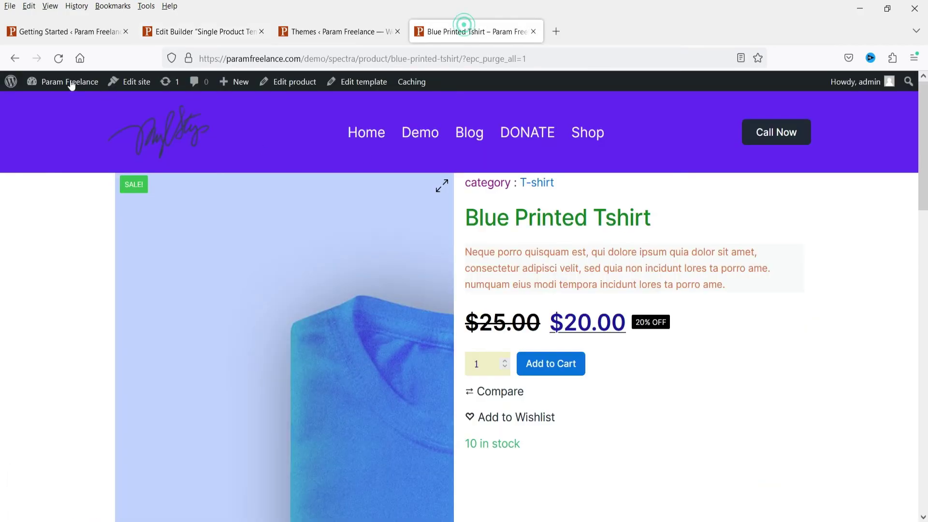
left_click(59, 60)
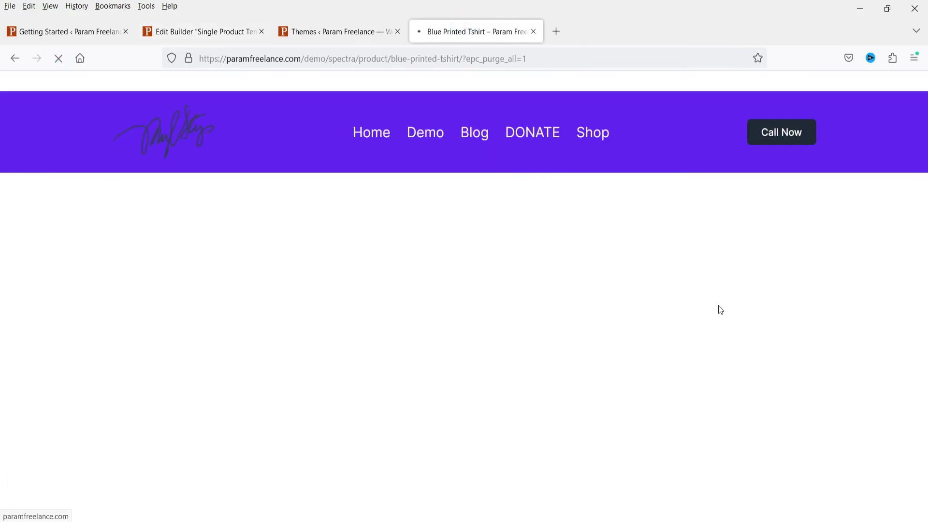
scroll(668, 237, "down", 10)
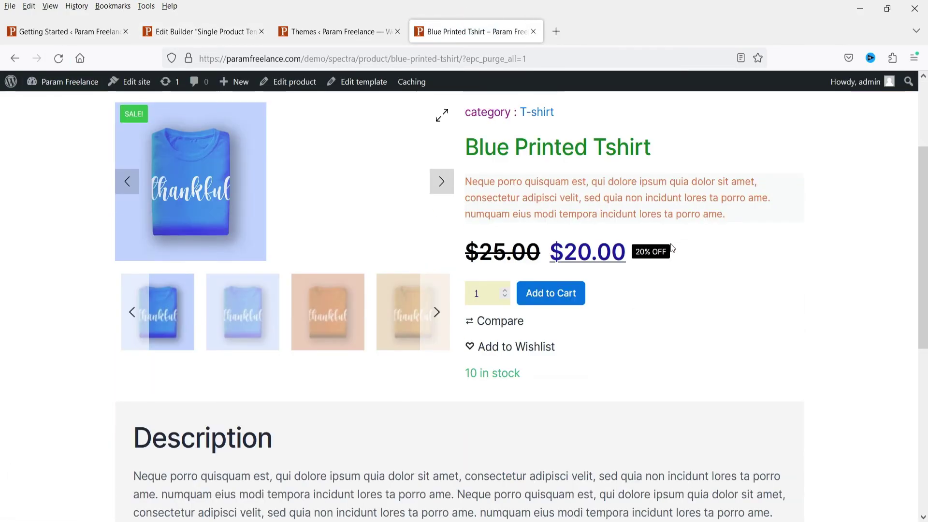
scroll(263, 281, "up", 10)
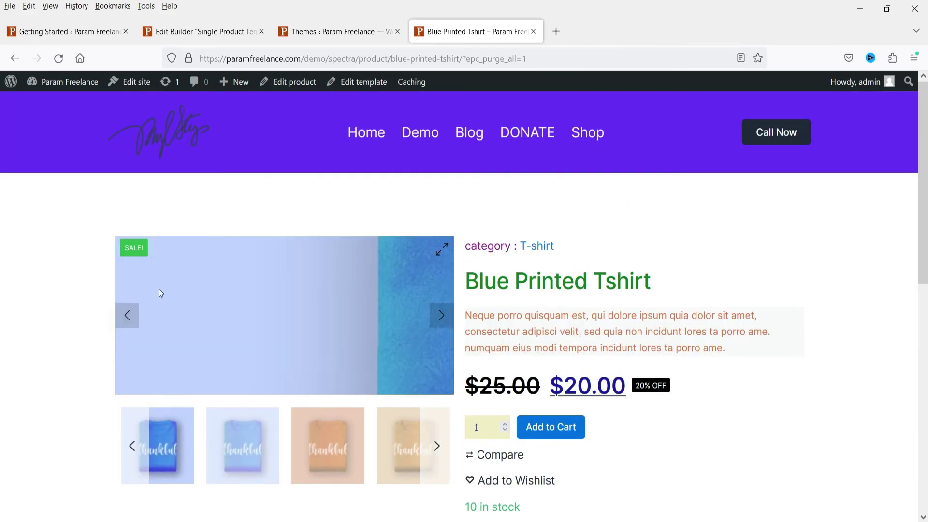
left_click(440, 315)
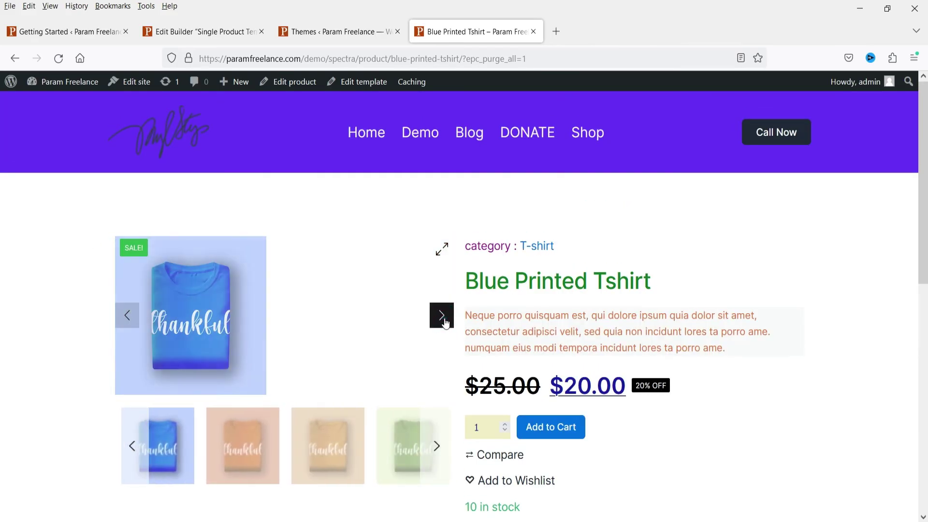
left_click(246, 431)
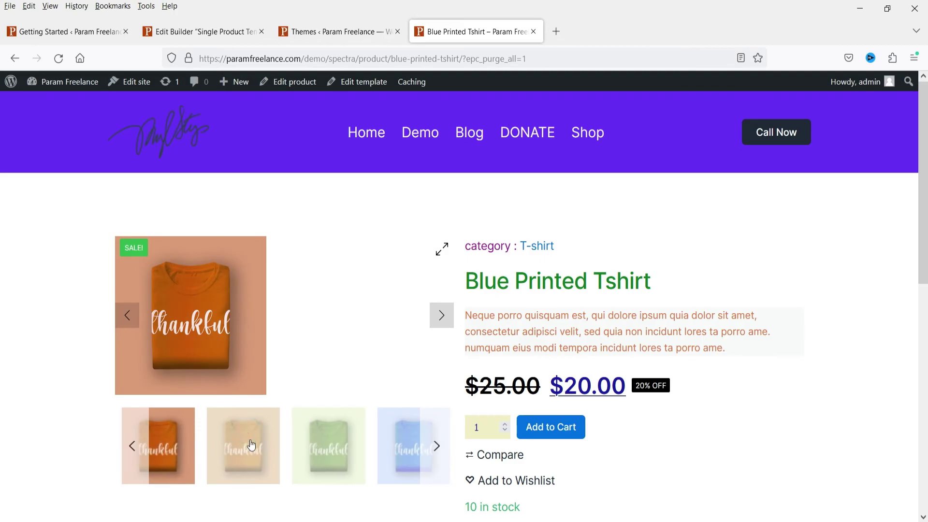
left_click(250, 440)
left_click(244, 447)
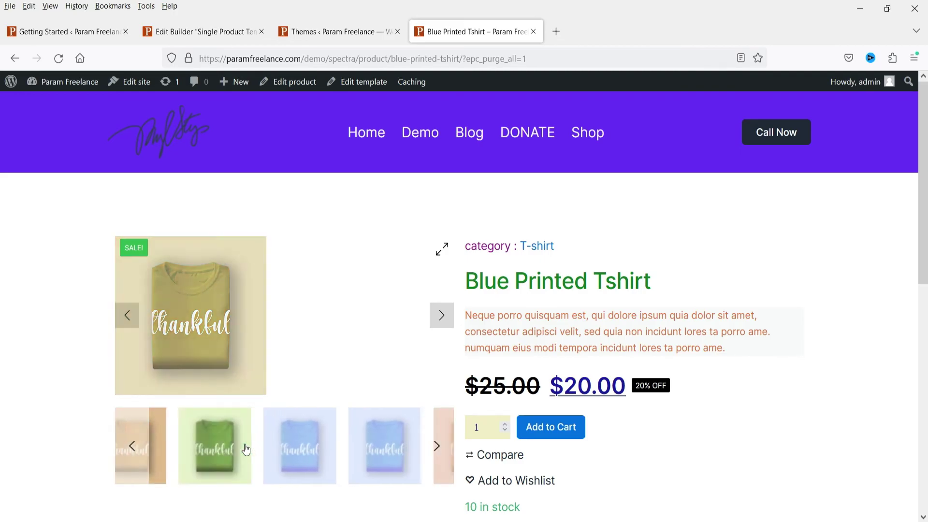
left_click(246, 449)
left_click(252, 449)
left_click(276, 449)
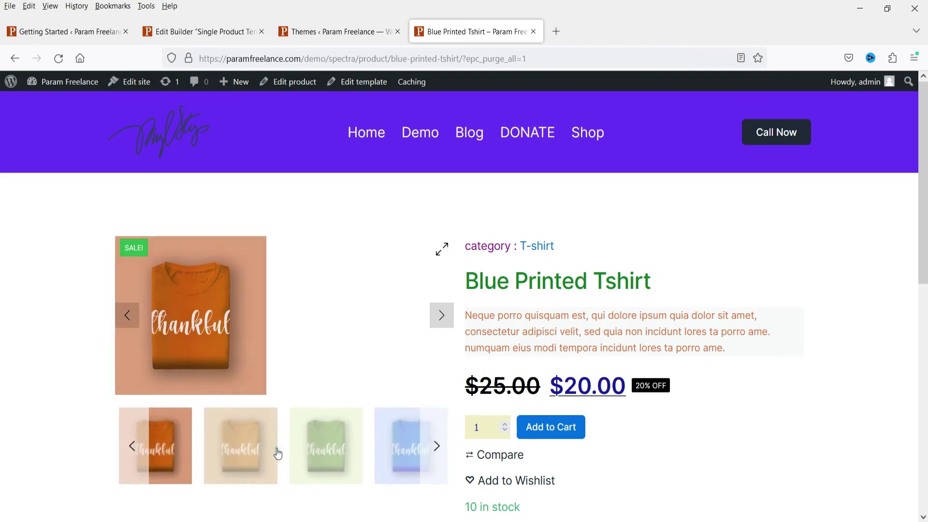
left_click(275, 449)
Step: View the product image in the full-screen lightbox, browse the following gallery images and close the lightbox
left_click(182, 26)
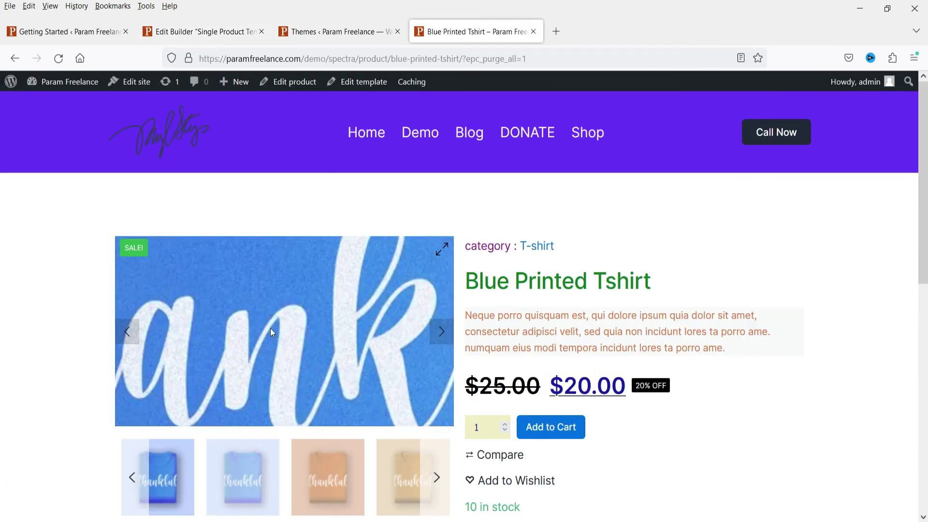
left_click(444, 250)
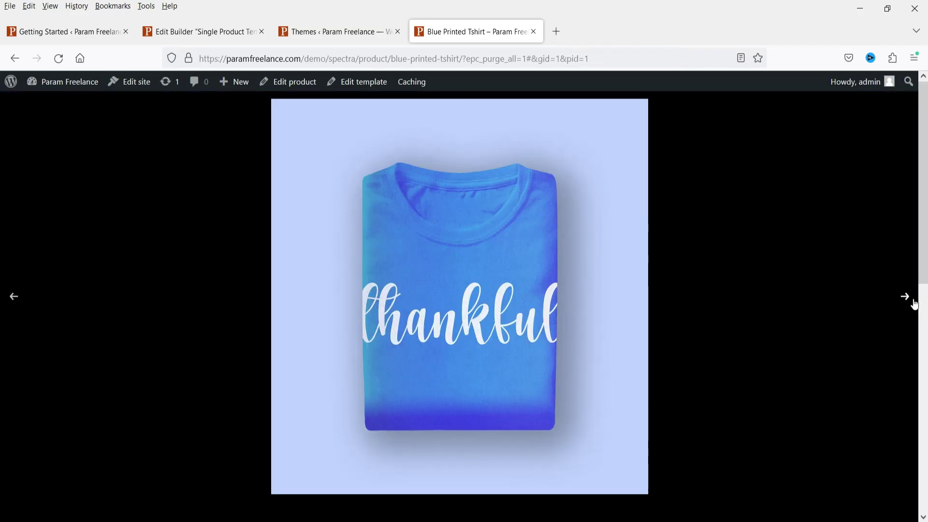
left_click(906, 296)
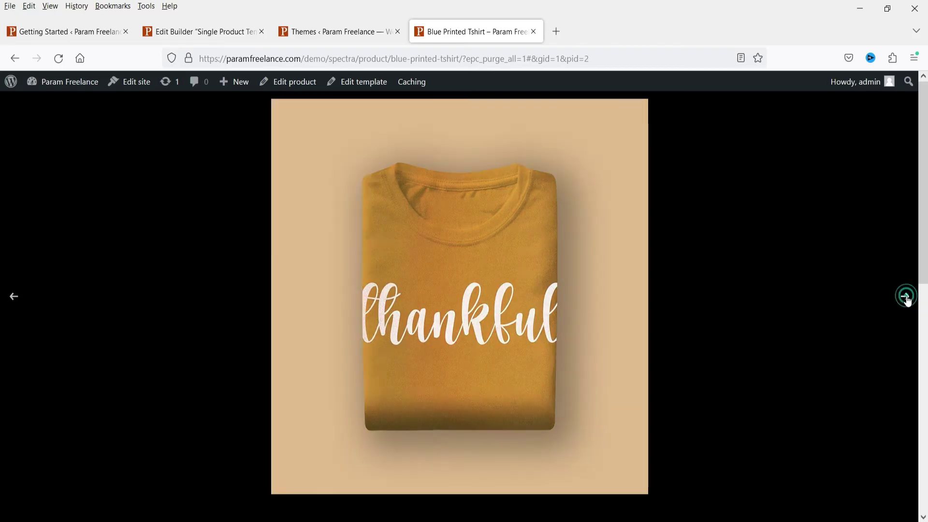
left_click(905, 297)
left_click(54, 213)
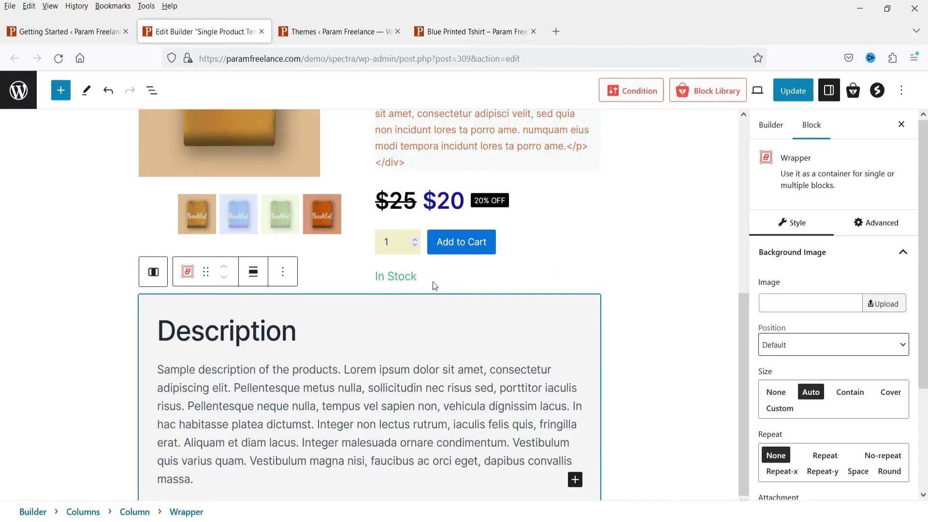
Step: Insert a Tabs block below the description section at the end of the template
left_click(434, 283)
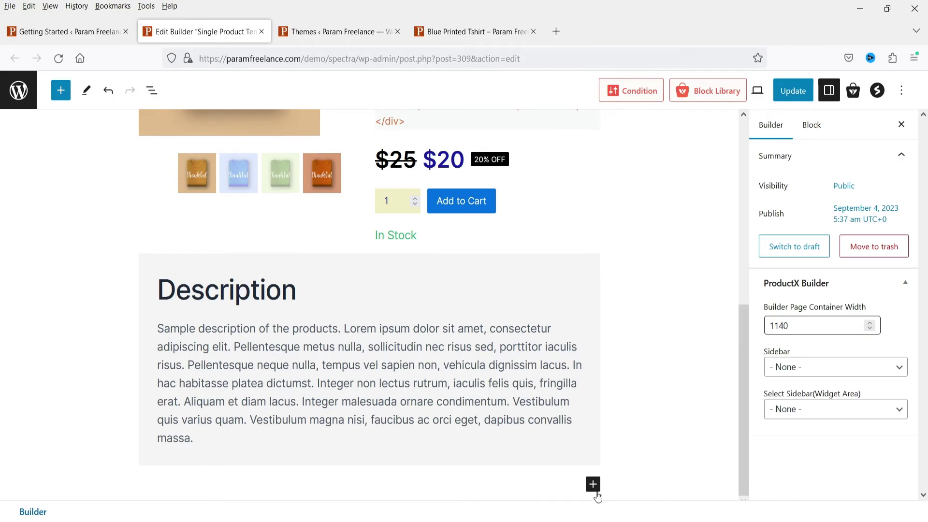
left_click(593, 484)
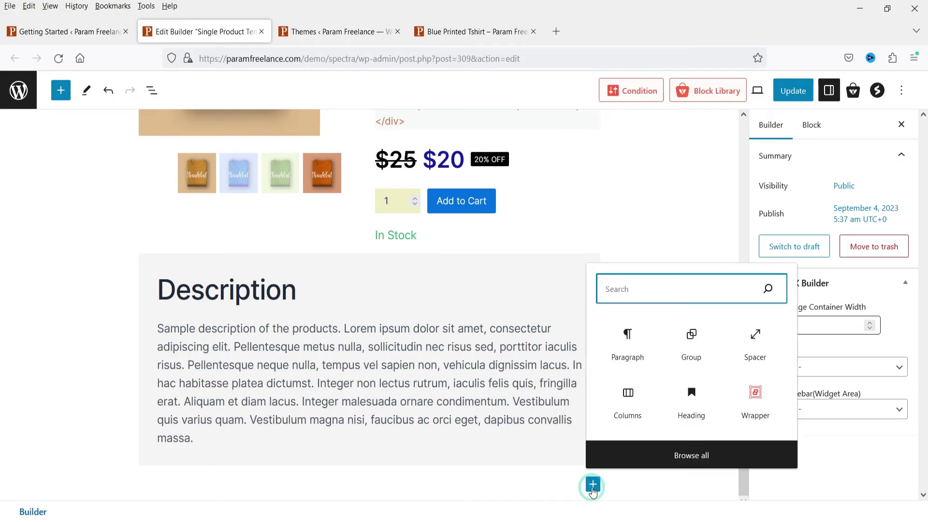
left_click(632, 294)
type("tab")
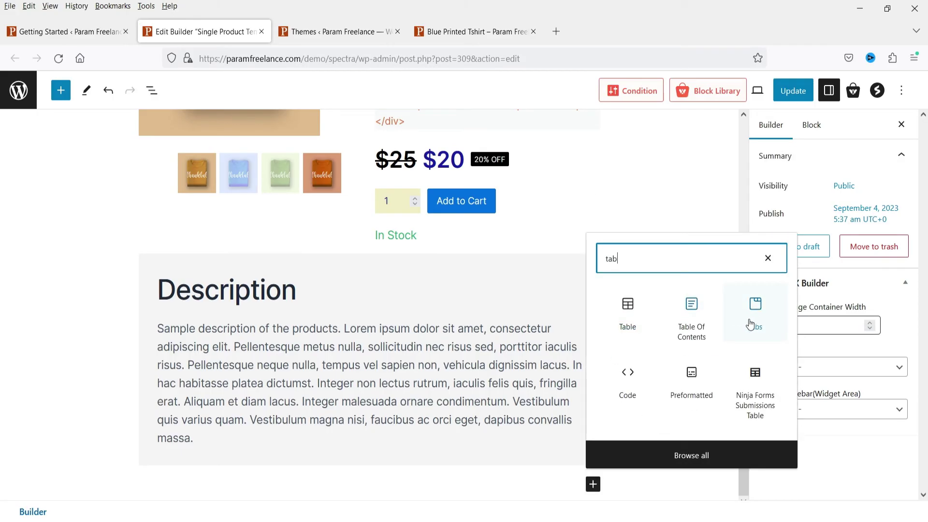
left_click(754, 322)
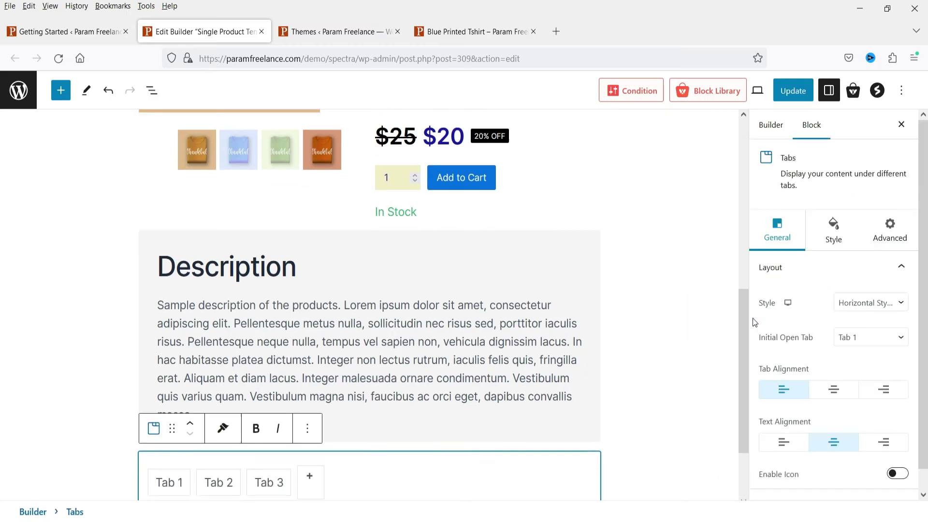
Step: Rename the first tab of the Tabs block to "Description"
left_click(172, 389)
triple_click(172, 389)
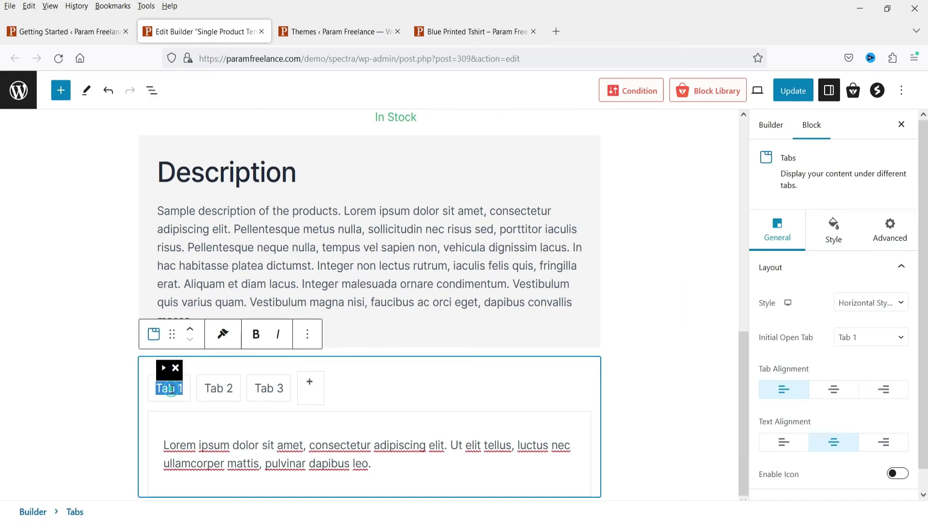
type("Desc")
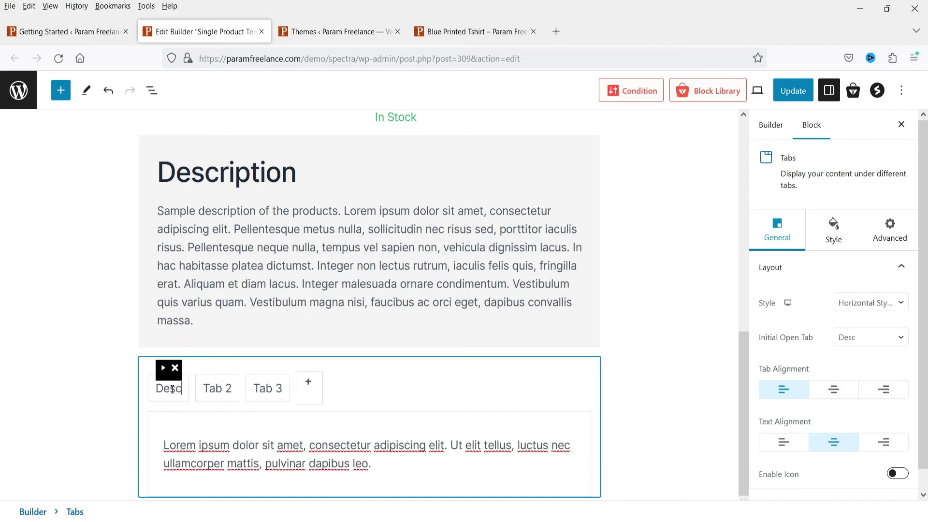
type("ription")
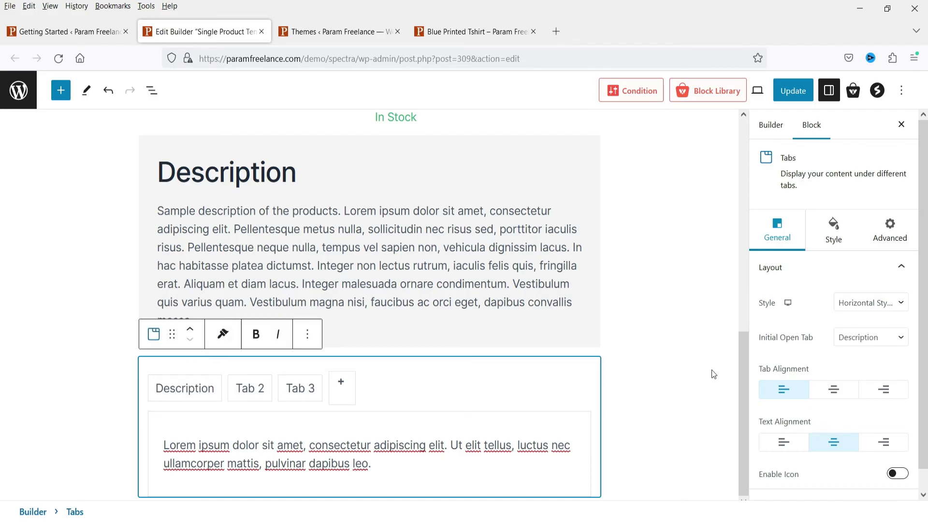
Step: Replace the placeholder text in the Description tab with a Product Description block
left_click(340, 453)
key("ctrl+a")
key("BackSpace")
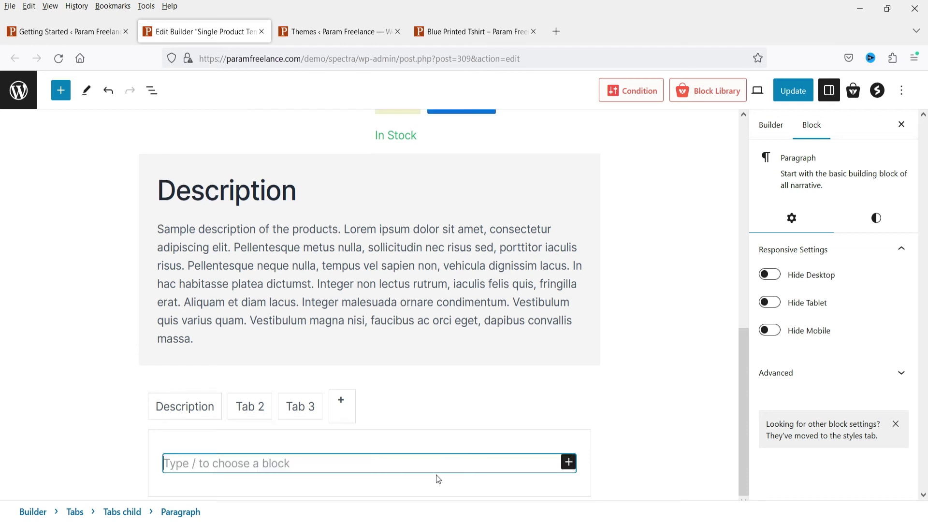
left_click(569, 462)
type("product descri")
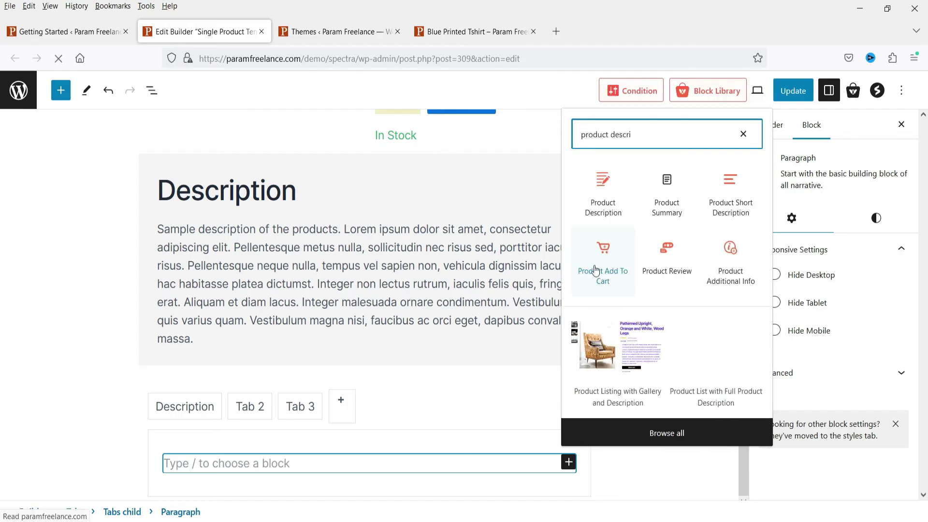
left_click(600, 163)
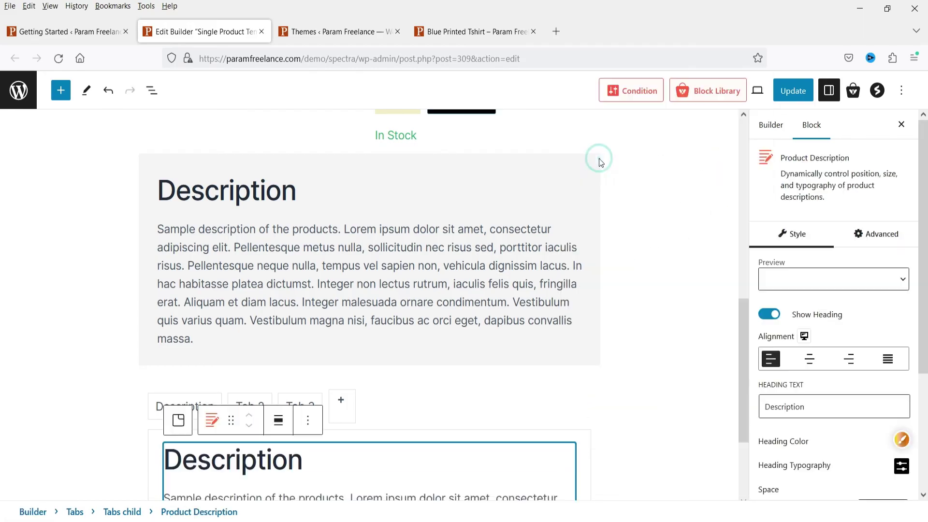
scroll(293, 425, "down", 3)
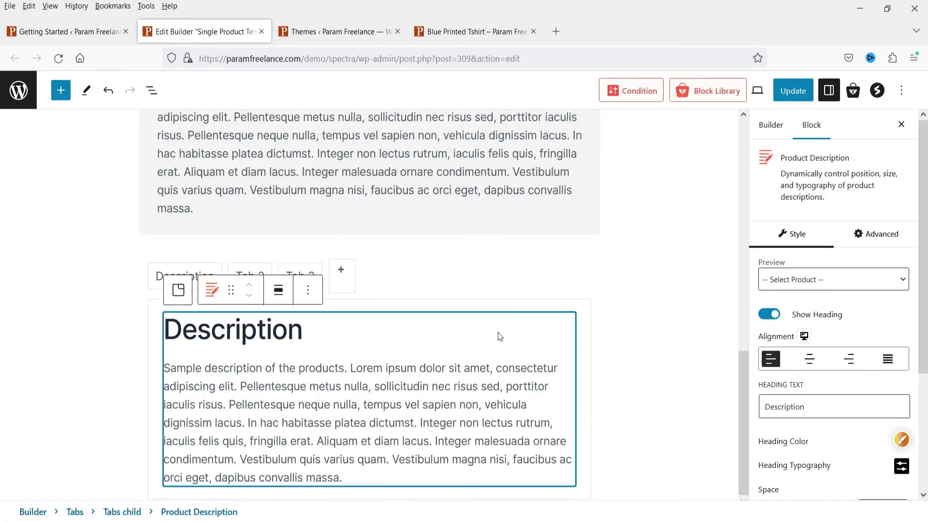
Step: Delete the original Product Description block above the tabs together with the grey Wrapper that contains it
scroll(532, 300, "up", 4)
left_click(570, 249)
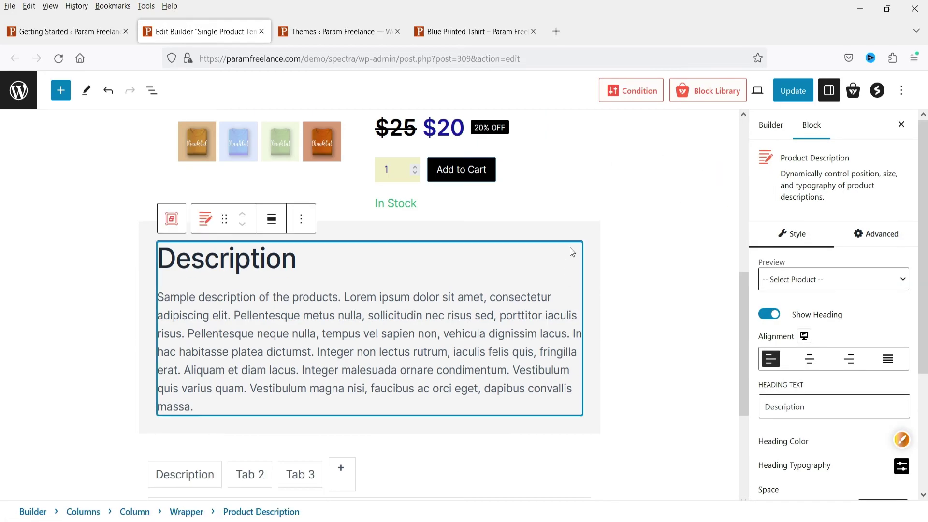
left_click(301, 219)
left_click(340, 486)
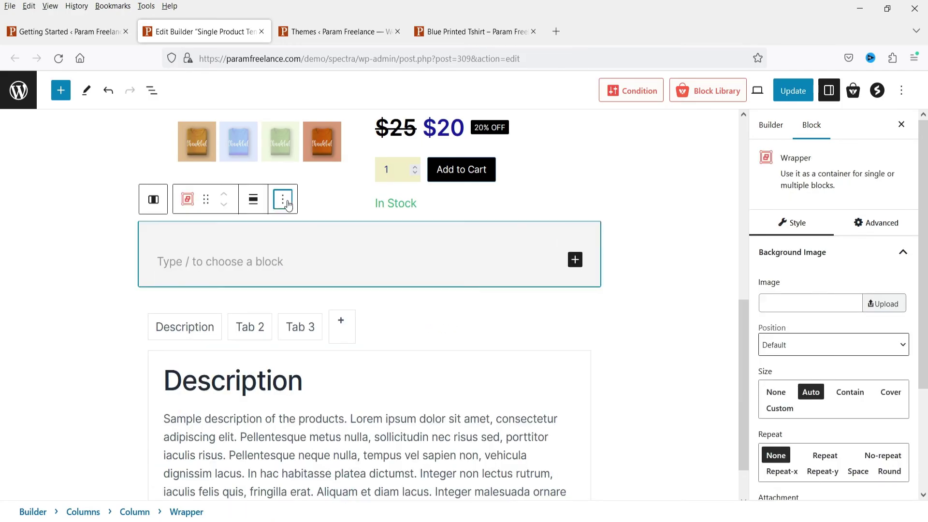
left_click(284, 199)
left_click(359, 463)
Step: Insert a Spacer block in the empty column above the tabs and reduce its height to 74 px
left_click(372, 234)
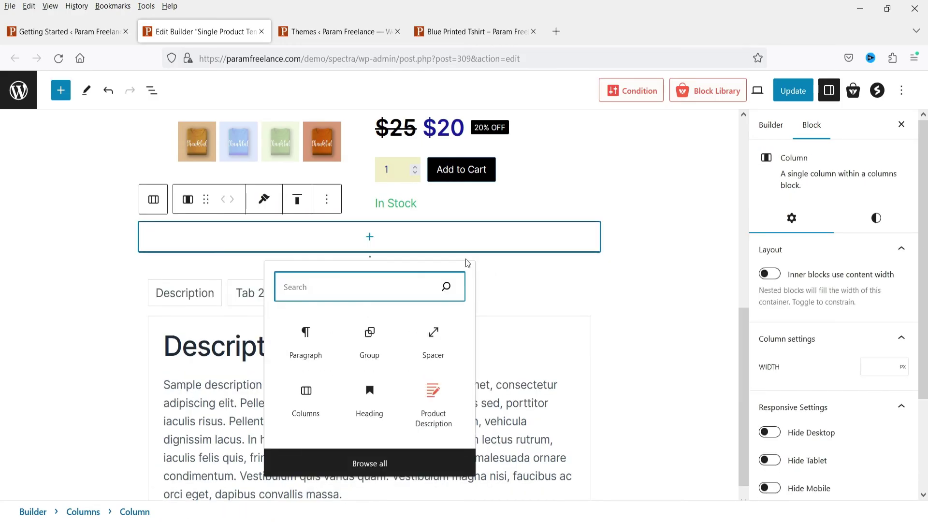
type("spa")
left_click(305, 339)
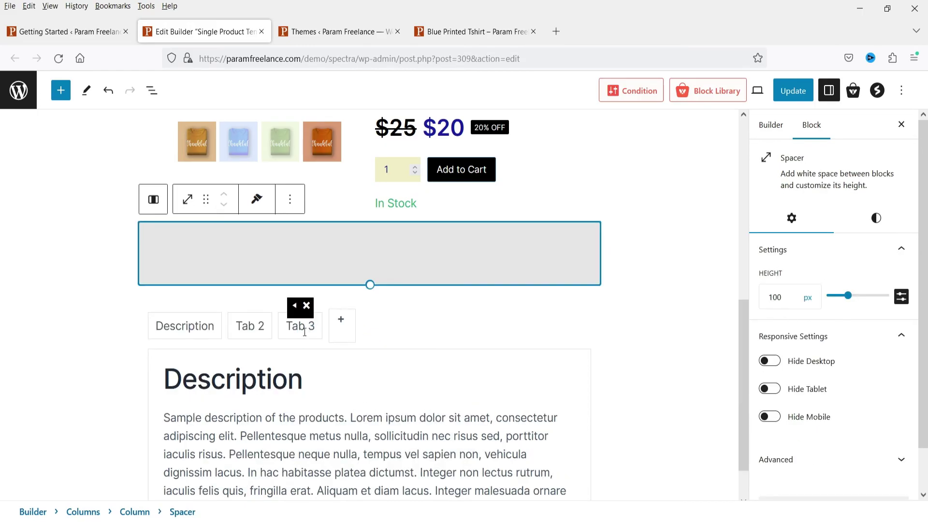
left_click_drag(370, 283, 368, 267)
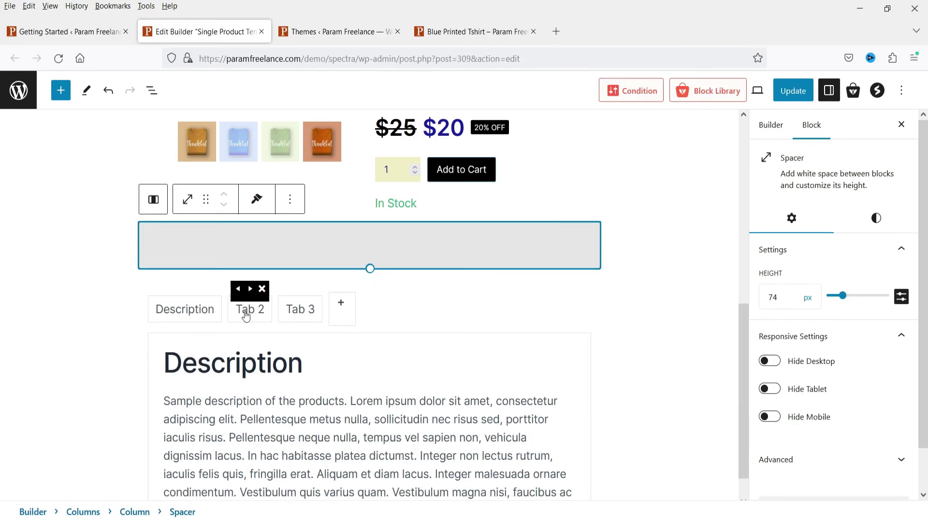
Step: Rename the second tab of the Tabs block to "Reviews"
scroll(245, 312, "up", 3)
left_click(245, 310)
left_click(244, 310)
left_click(251, 465)
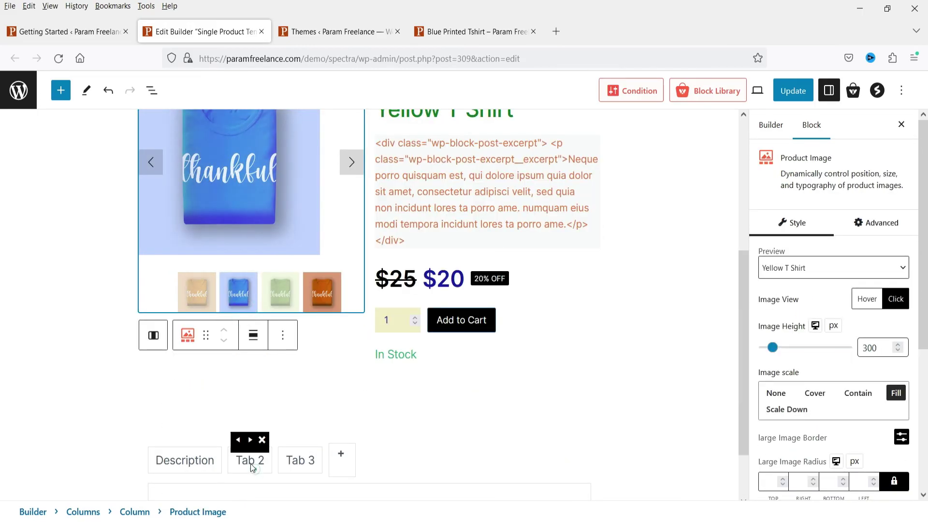
triple_click(251, 463)
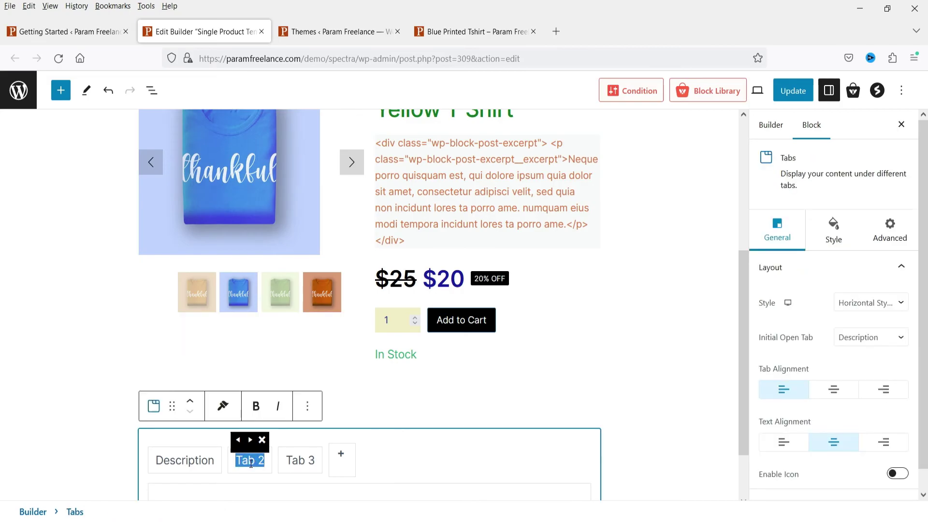
type("Revie")
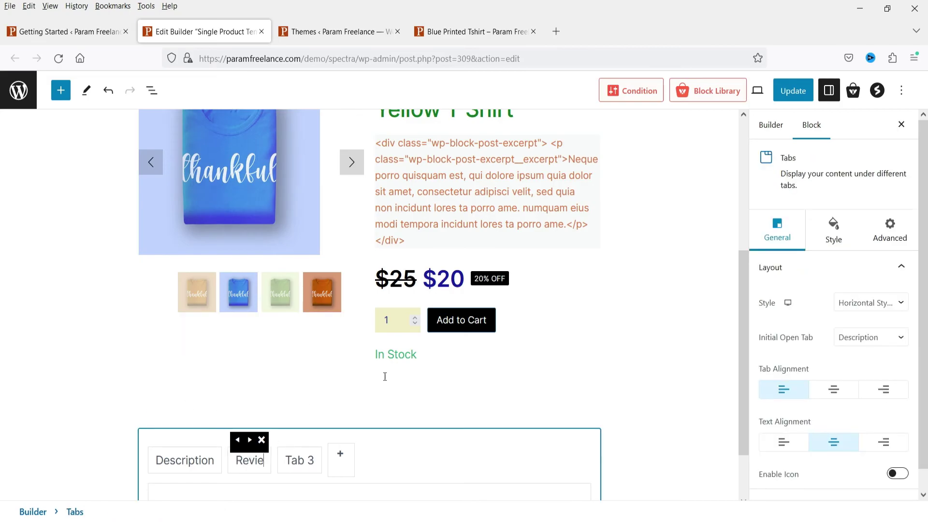
type("ws")
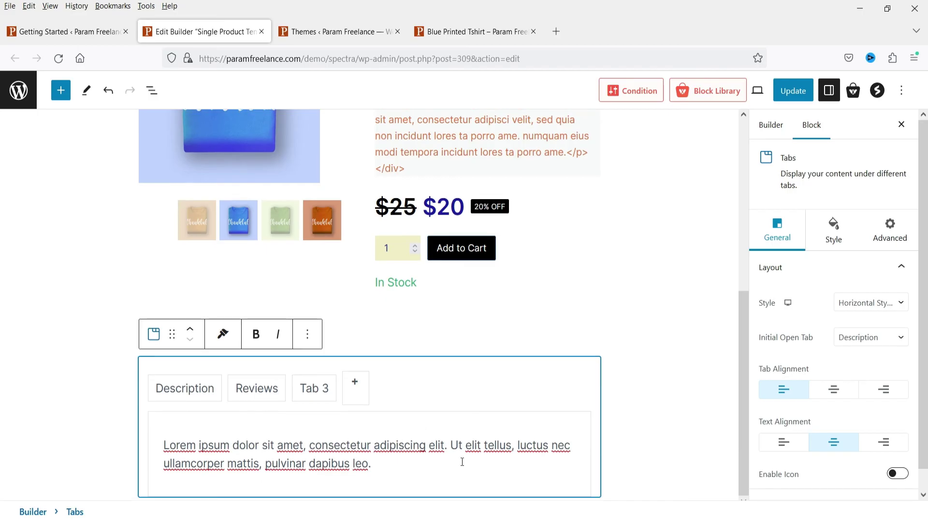
Step: Delete the placeholder paragraph in the Reviews tab and insert a Product Review block in its place
left_click(462, 461)
left_click(431, 414)
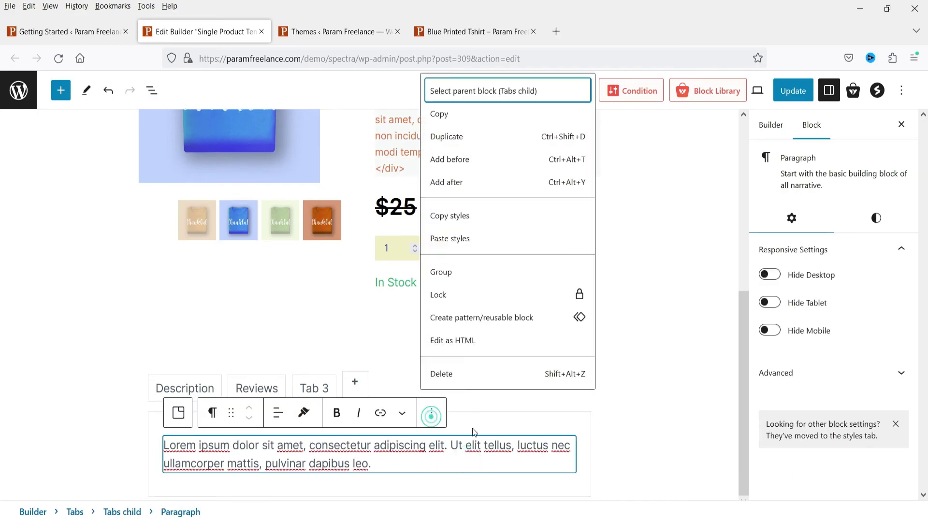
left_click(468, 380)
left_click(568, 477)
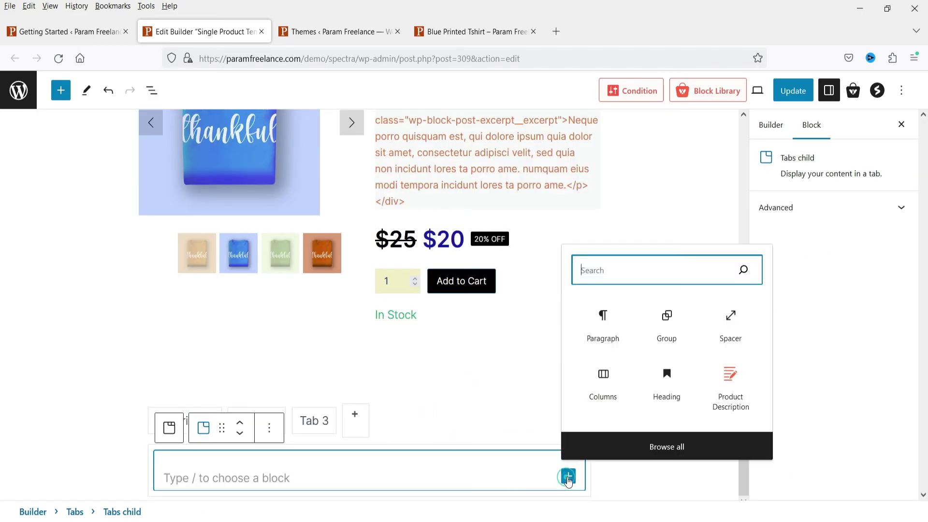
type("produyct reviews")
key("BackSpace")
key("BackSpace")
key("BackSpace")
key("BackSpace")
key("BackSpace")
key("BackSpace")
key("BackSpace")
key("BackSpace")
key("BackSpace")
key("BackSpace")
key("BackSpace")
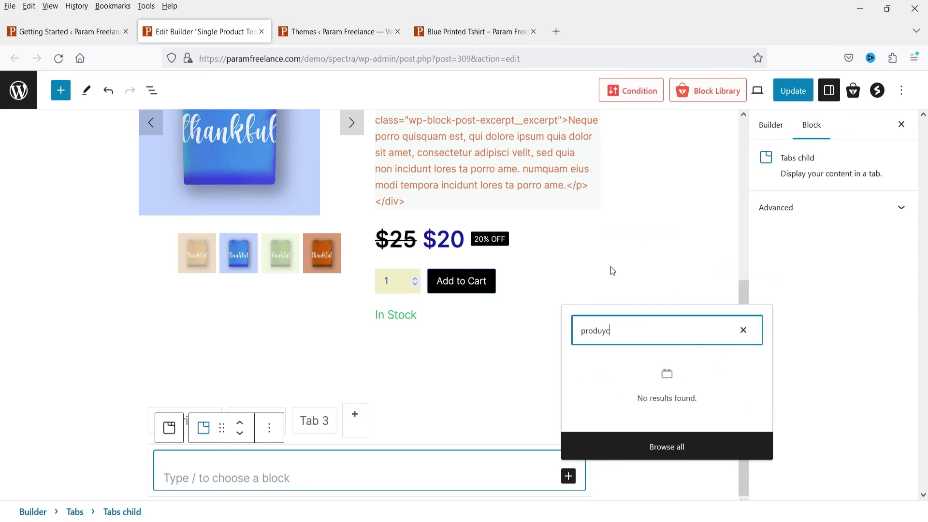
type("ct reviews")
left_click(596, 322)
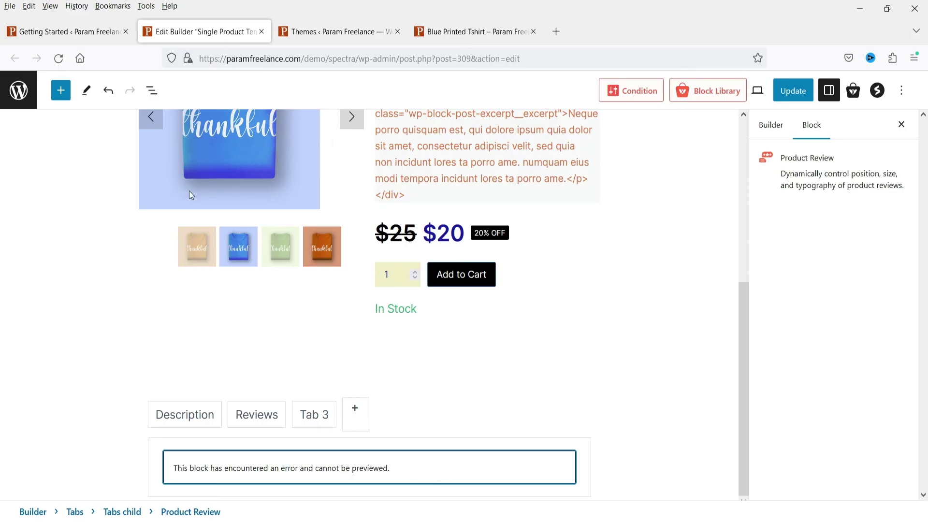
Step: Remove the unused third tab from the Tabs block
left_click(315, 415)
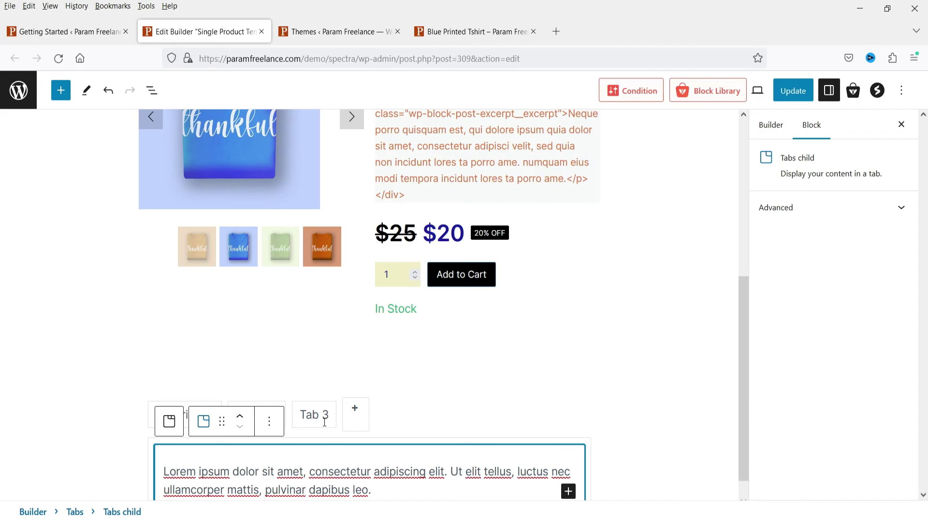
left_click(482, 425)
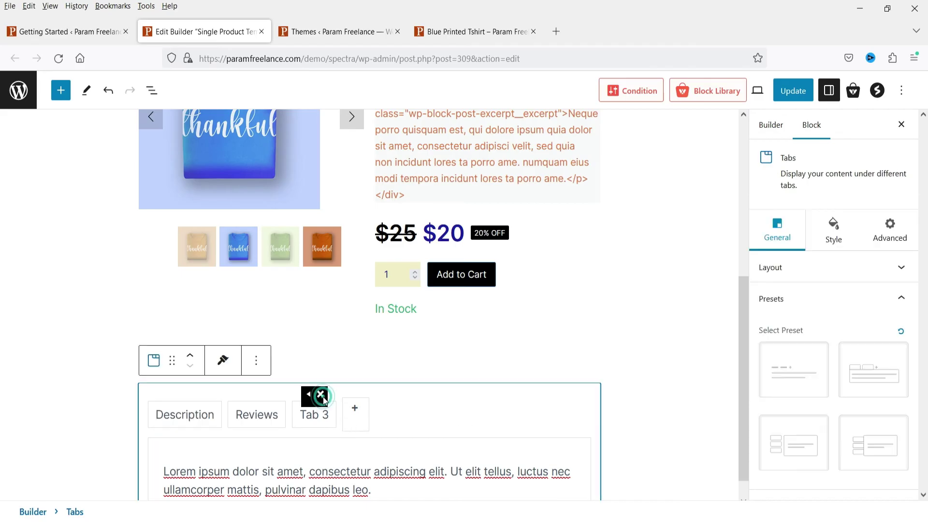
left_click(321, 395)
scroll(346, 386, "down", 3)
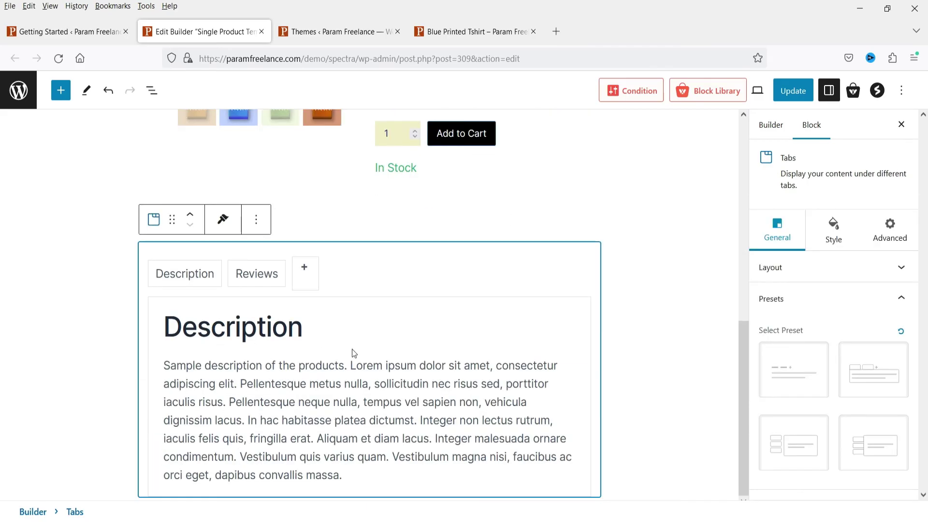
Step: Insert a Product Breadcrumb block between the template title and the product image columns
scroll(355, 350, "up", 5)
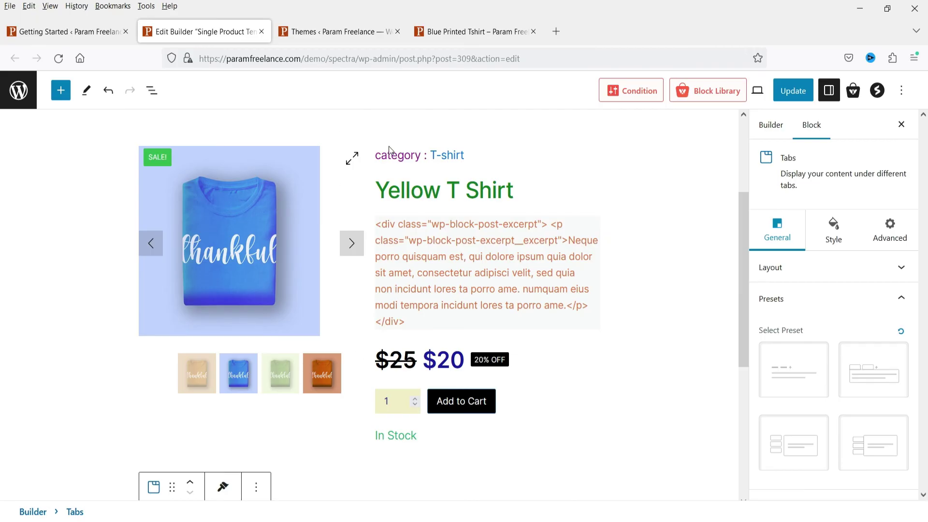
scroll(547, 285, "up", 3)
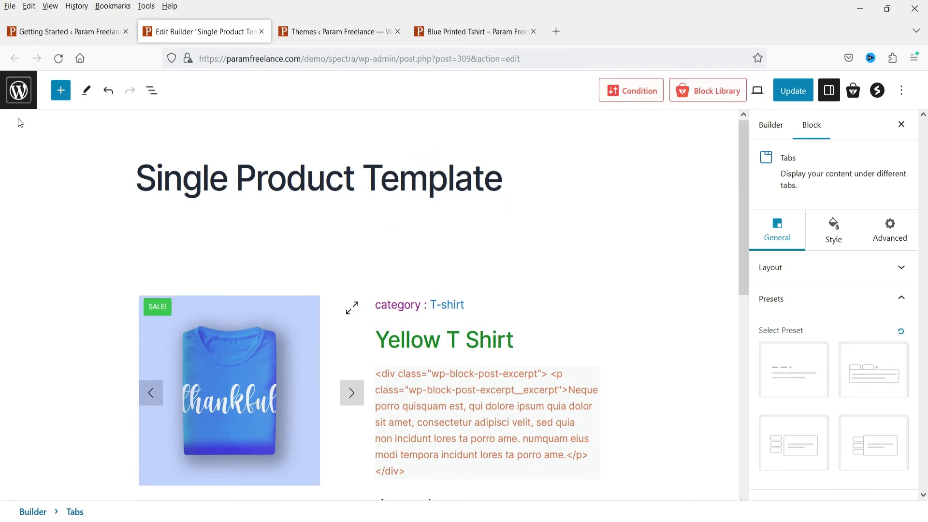
left_click(66, 90)
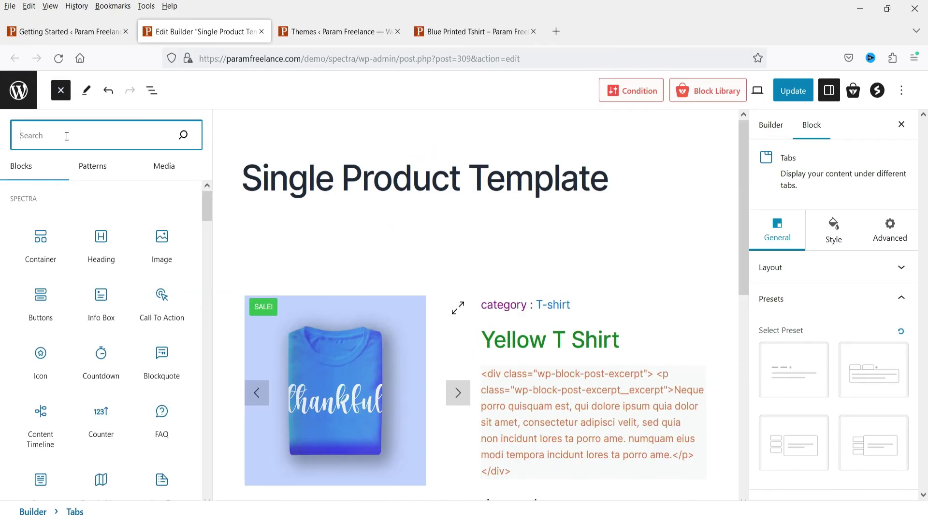
type("product")
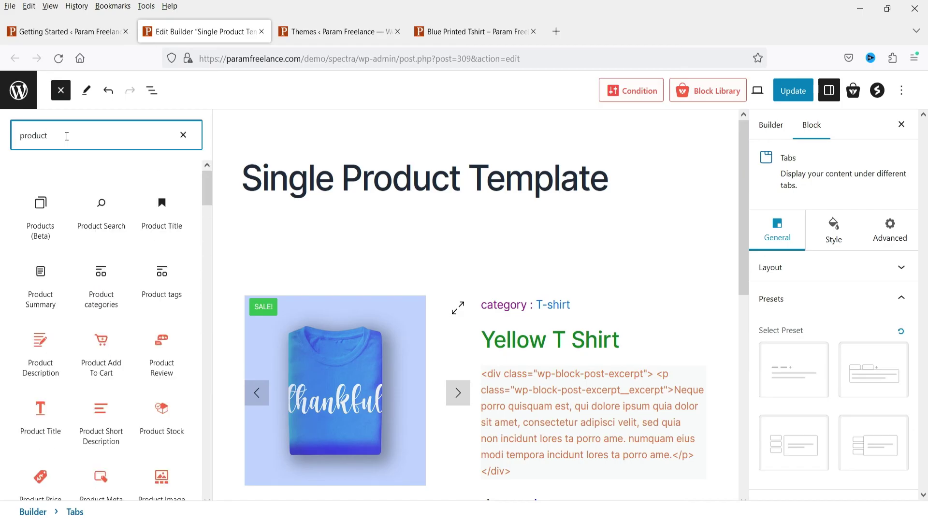
type(" br")
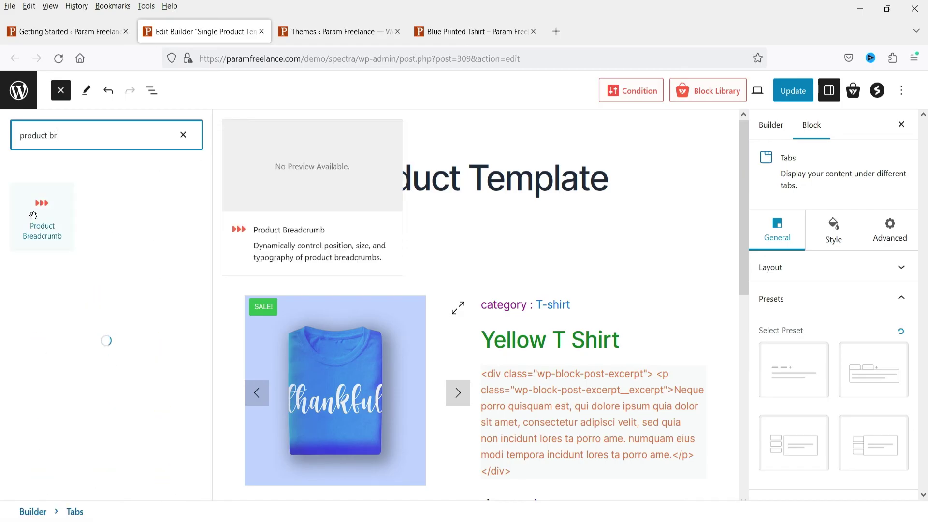
left_click_drag(33, 215, 330, 288)
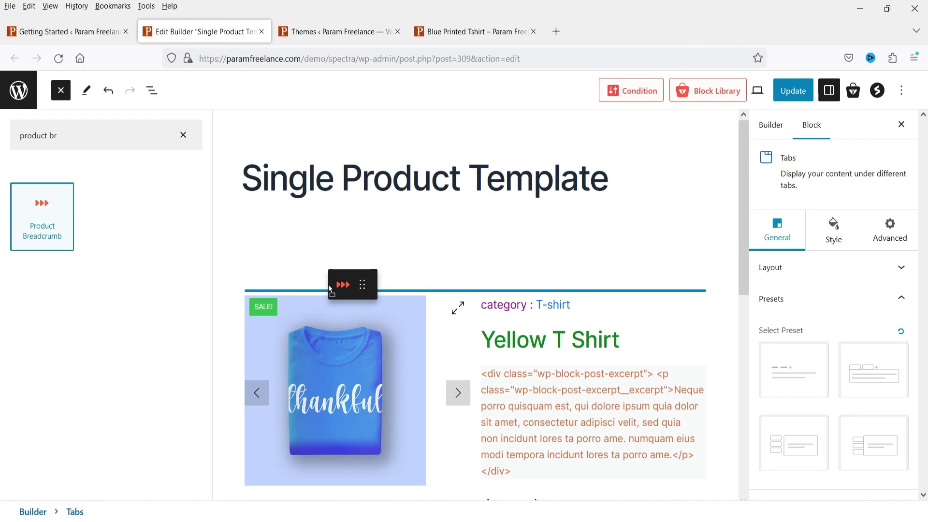
left_click_drag(648, 320, 650, 320)
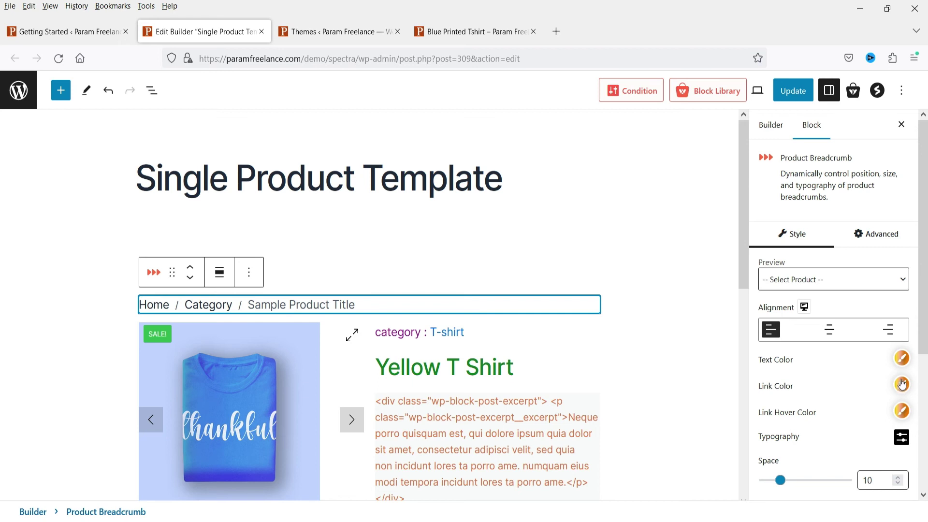
Step: Set the breadcrumb's text color to dark red #821818 and its link color to the second ProductX color, a blue
left_click(902, 358)
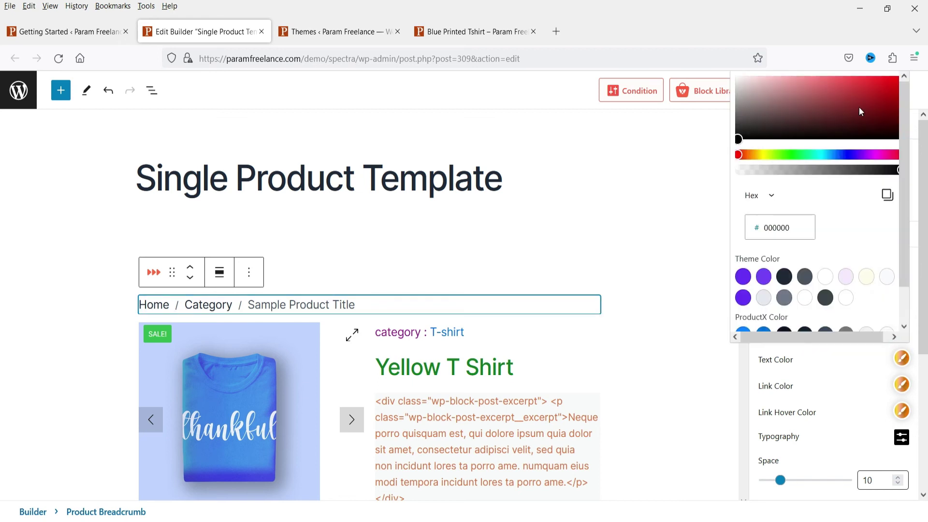
left_click(872, 107)
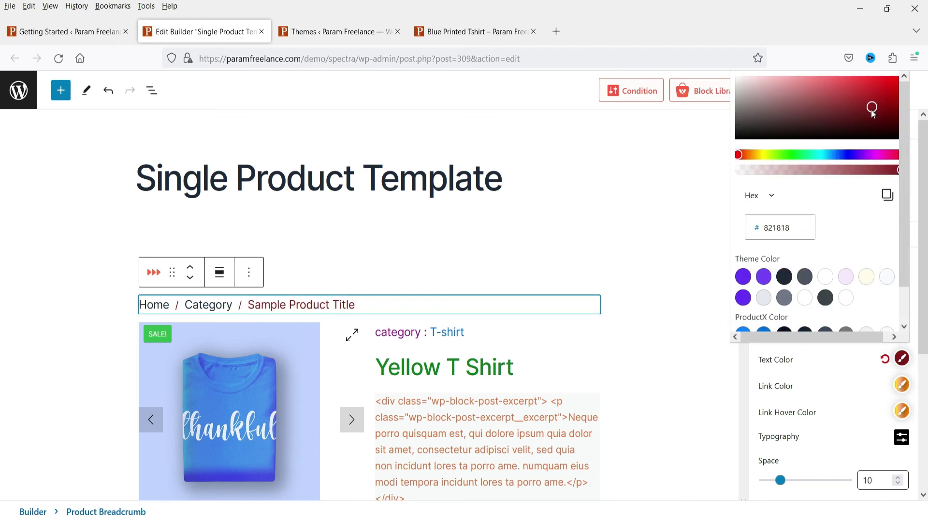
left_click(835, 389)
left_click(901, 382)
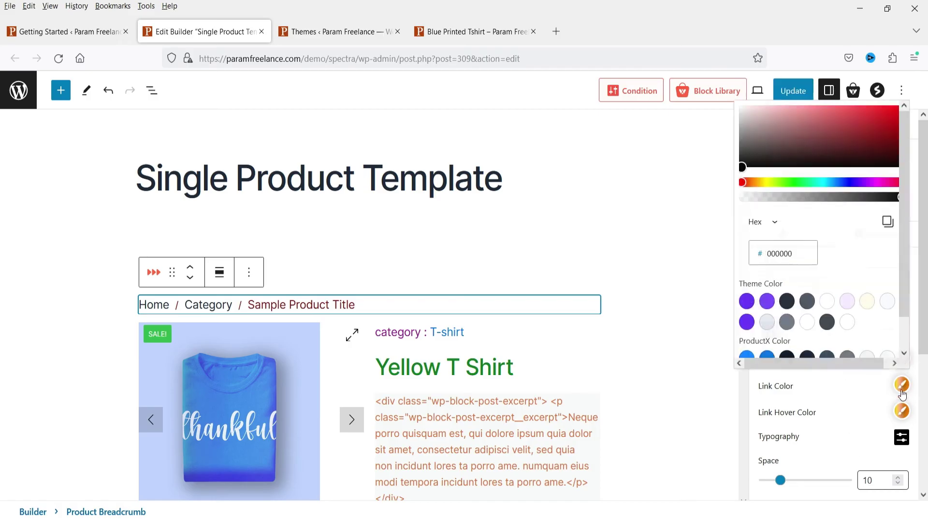
left_click(763, 356)
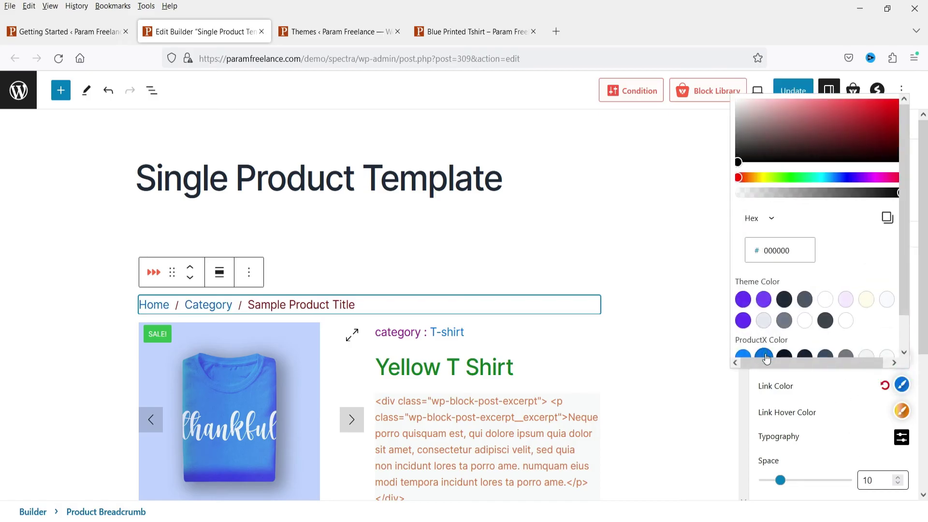
left_click(829, 414)
Step: Update the template, reload the Blue Printed Tshirt page to check the breadcrumb, and return to the template editor
left_click(788, 90)
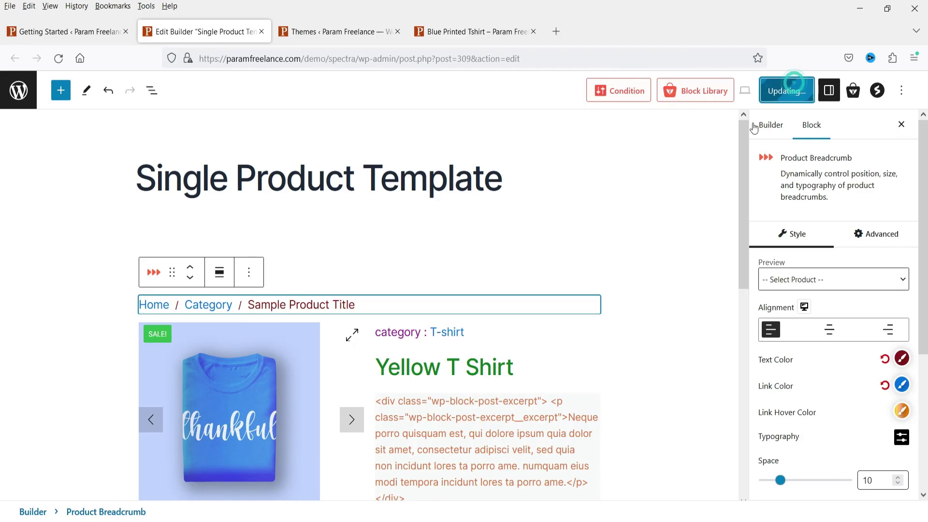
left_click(457, 34)
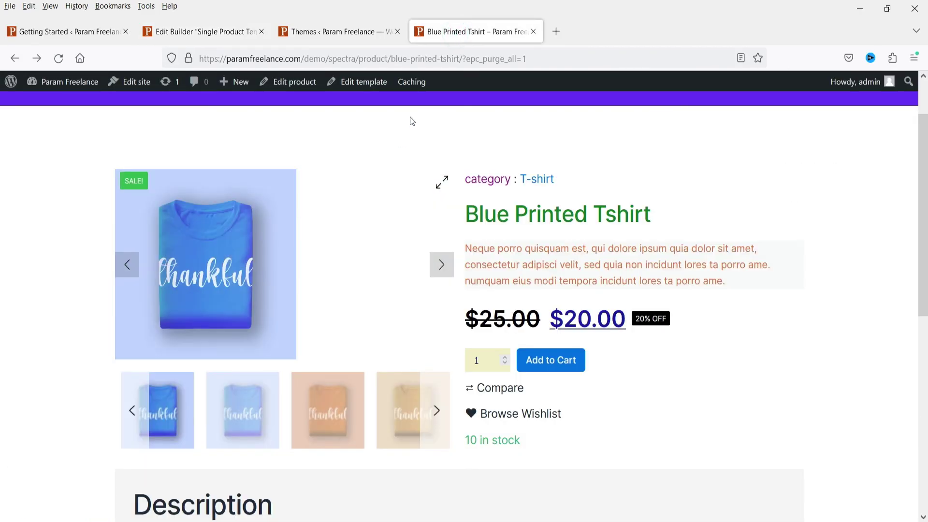
left_click(59, 58)
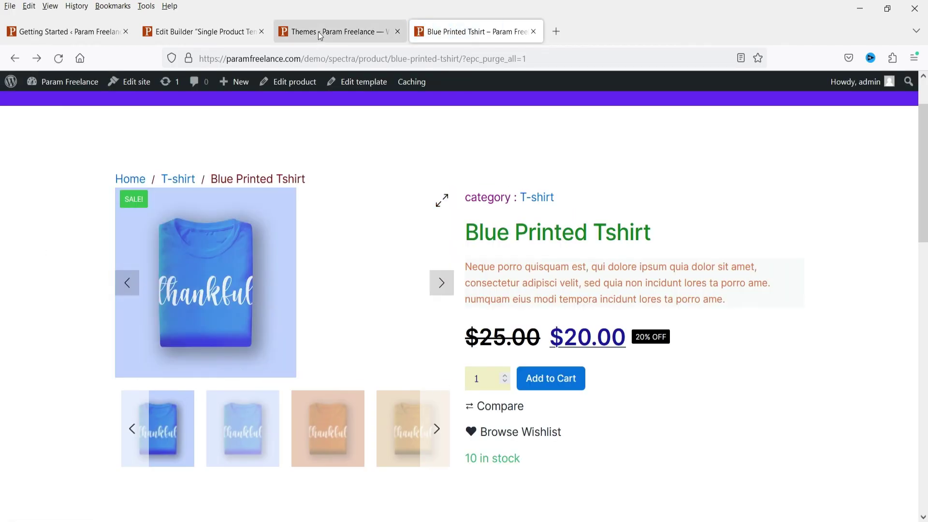
left_click(200, 41)
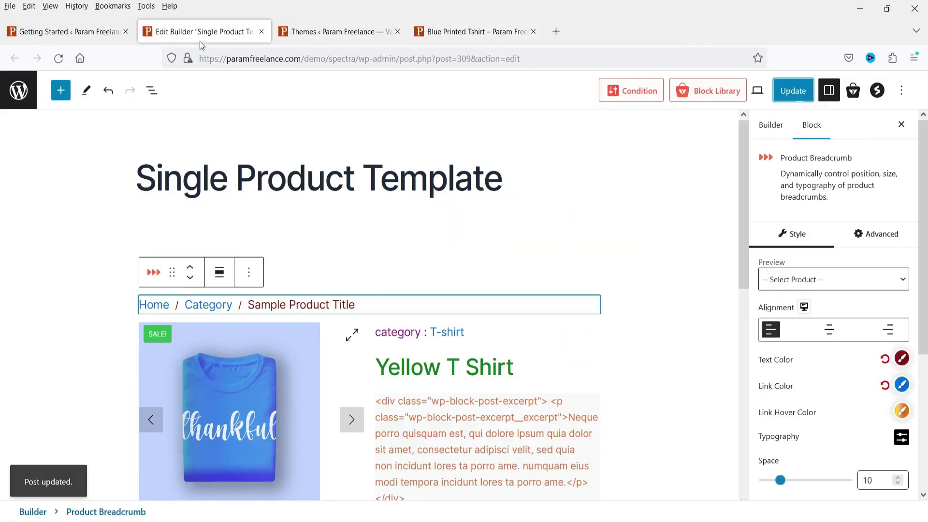
Step: Insert a Spacer block between the product breadcrumb and the product columns and reduce its height to 36 px
left_click(403, 304)
key("Return")
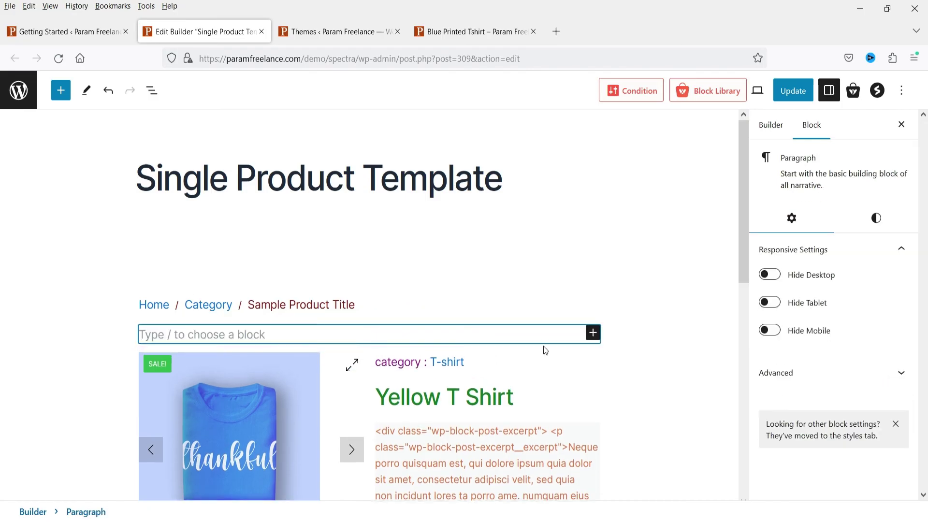
left_click(592, 332)
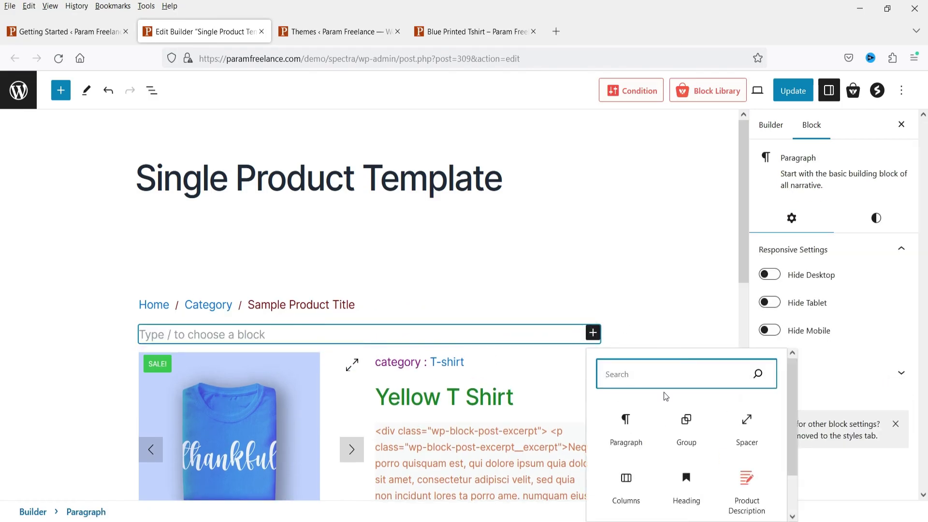
type("spa")
key("Return")
left_click_drag(370, 382, 370, 345)
Step: Update the template and reload the Blue Printed Tshirt page to check the breadcrumb spacing, product details, description and reviews
key("ctrl+s")
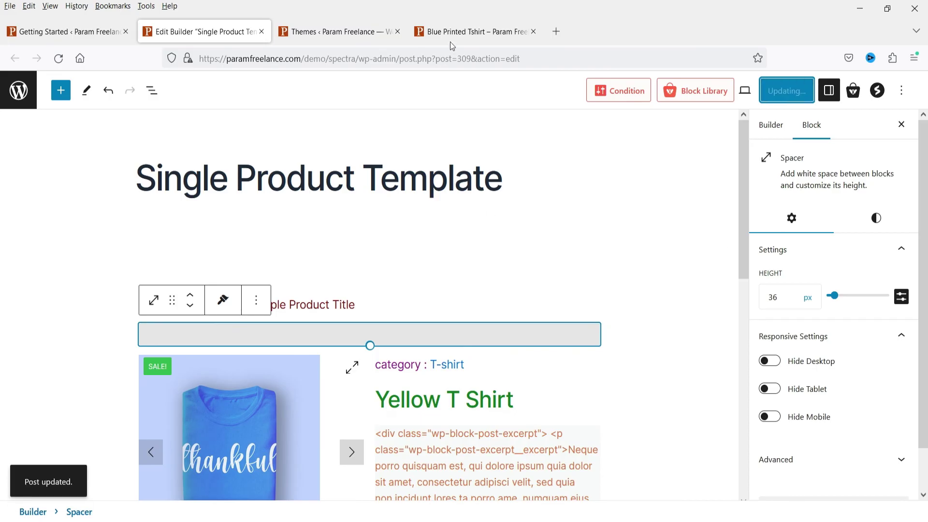
left_click(458, 32)
left_click(58, 58)
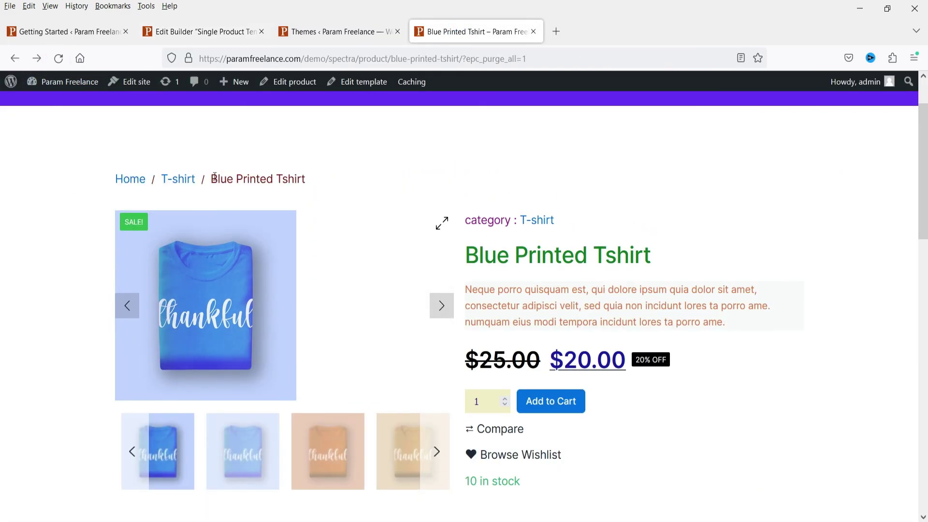
scroll(580, 235, "down", 2)
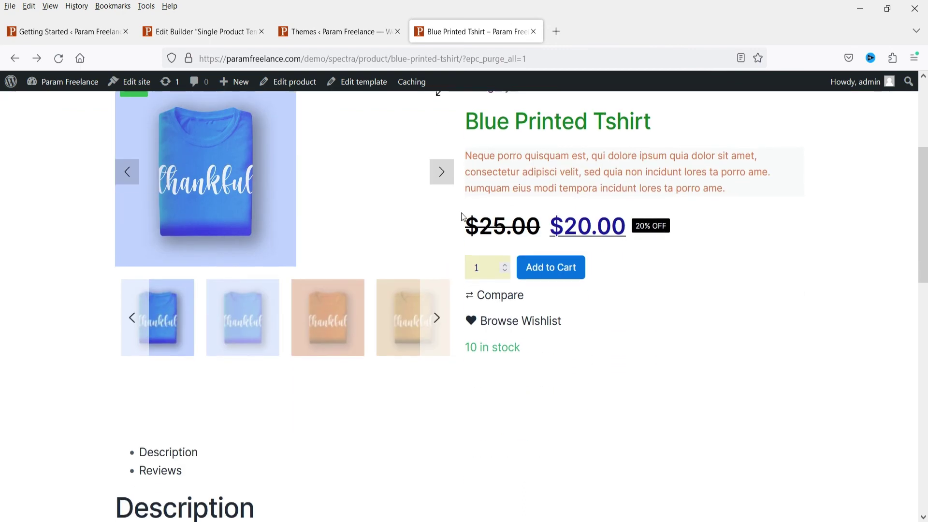
scroll(459, 232, "up", 3)
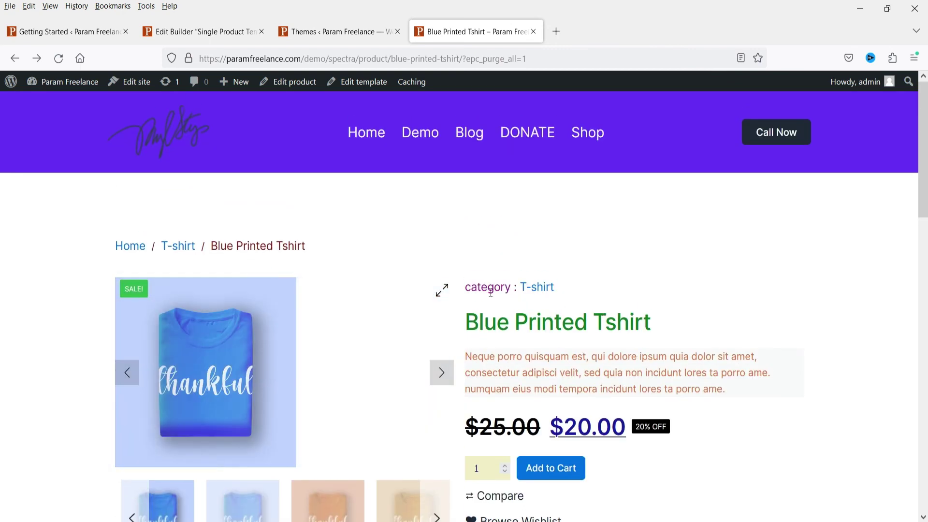
scroll(560, 346, "down", 2)
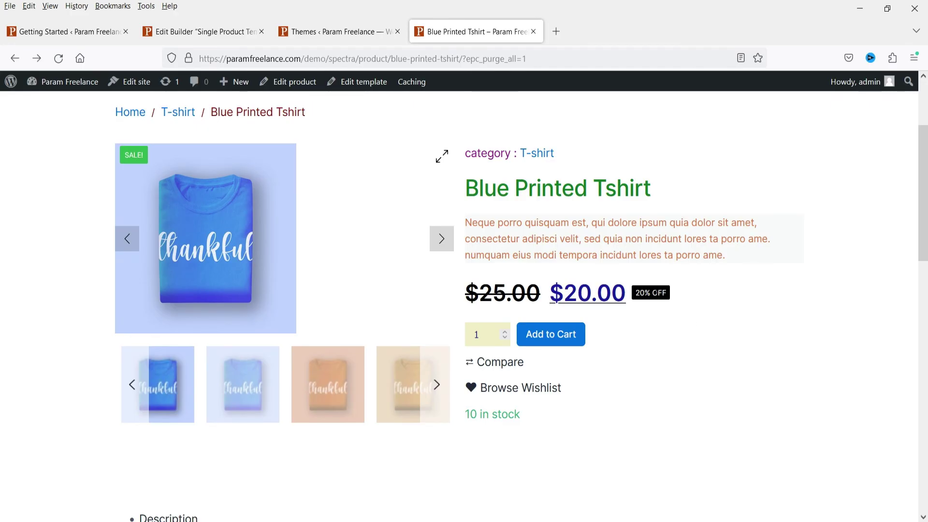
scroll(472, 172, "down", 3)
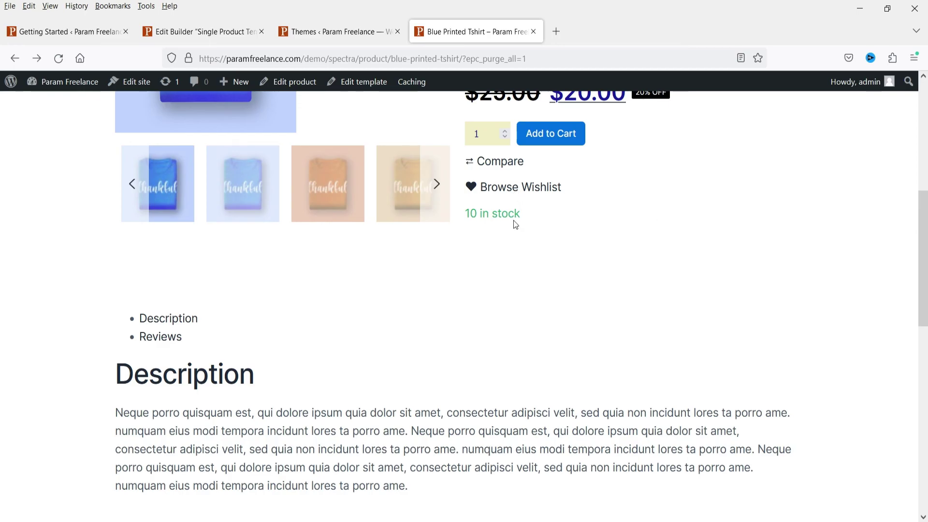
scroll(200, 287, "down", 3)
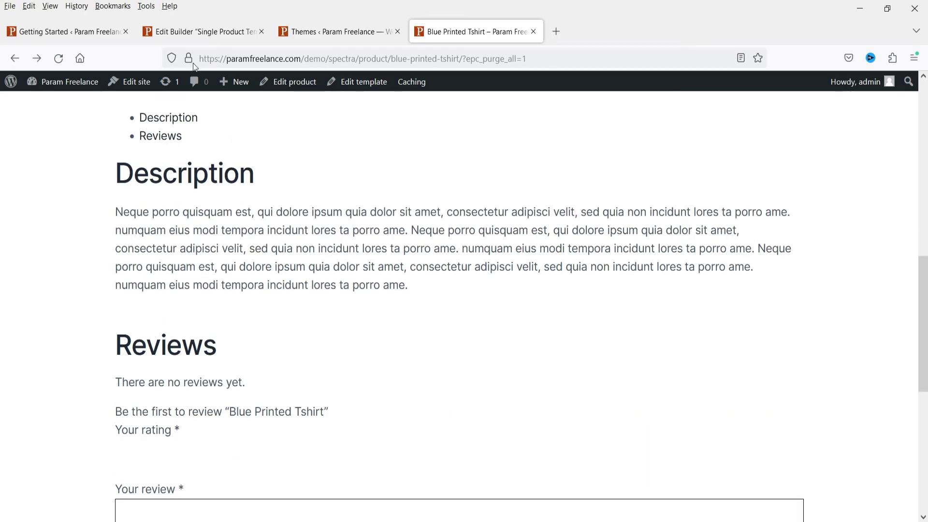
Step: Return to the template editor and apply the second preset, with tabs attached above the content box, to the Tabs block
left_click(200, 32)
scroll(549, 333, "down", 8)
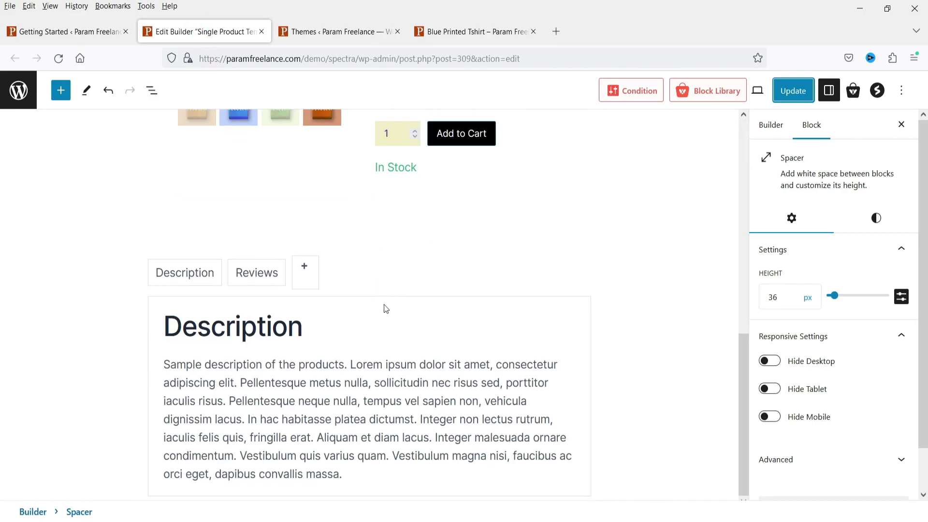
left_click(379, 278)
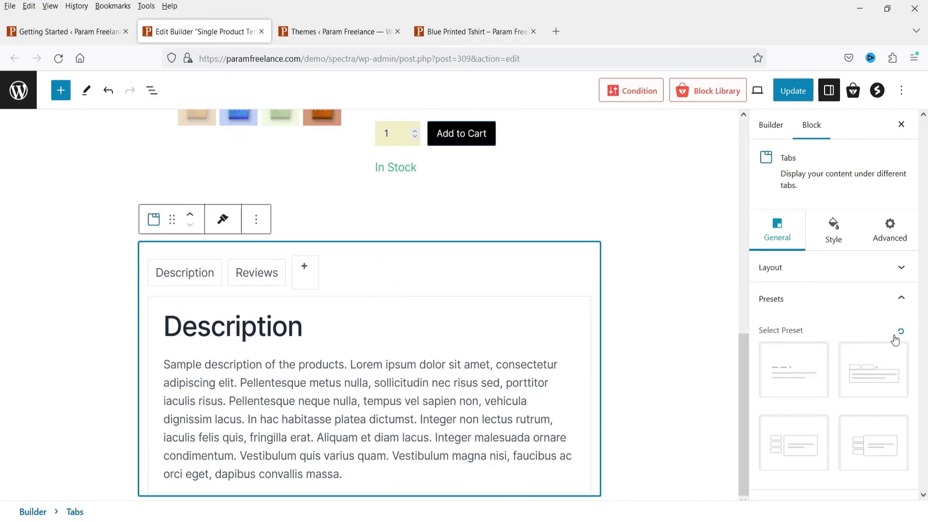
left_click(863, 379)
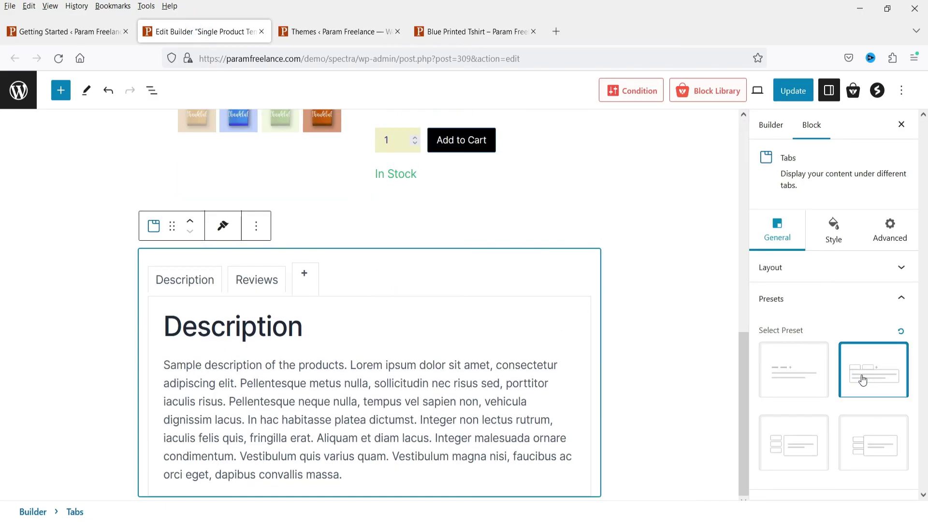
Step: Update the template, reload the Blue Printed Tshirt page to check the tabs, and return to the template editor
left_click(793, 90)
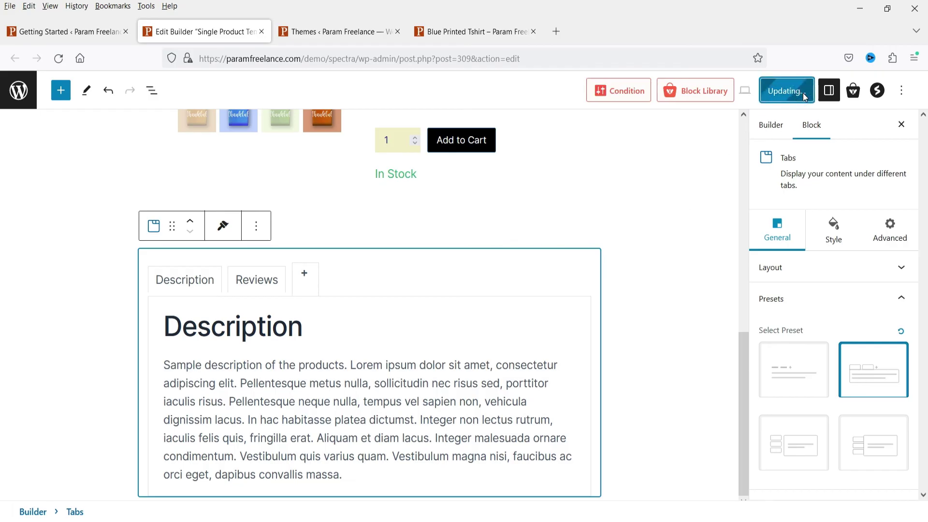
left_click(459, 32)
left_click(59, 58)
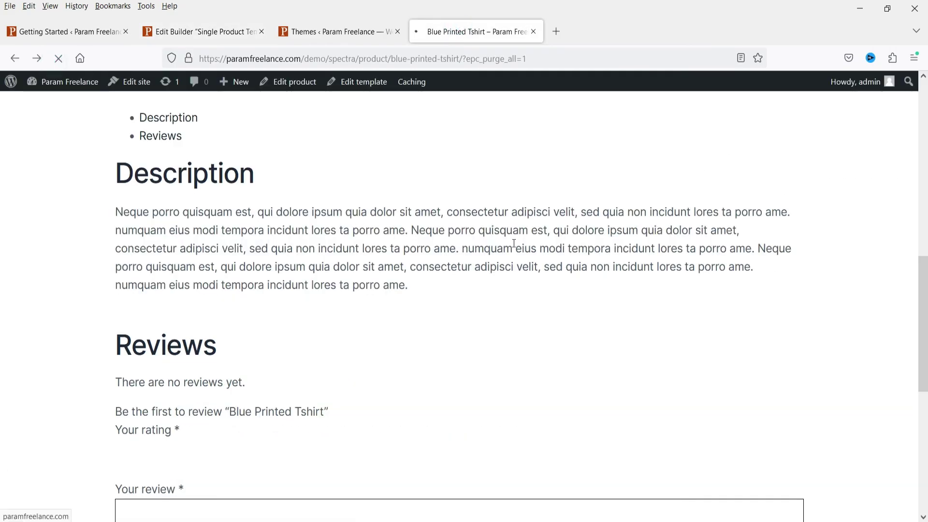
left_click_drag(196, 381, 124, 361)
left_click(79, 361)
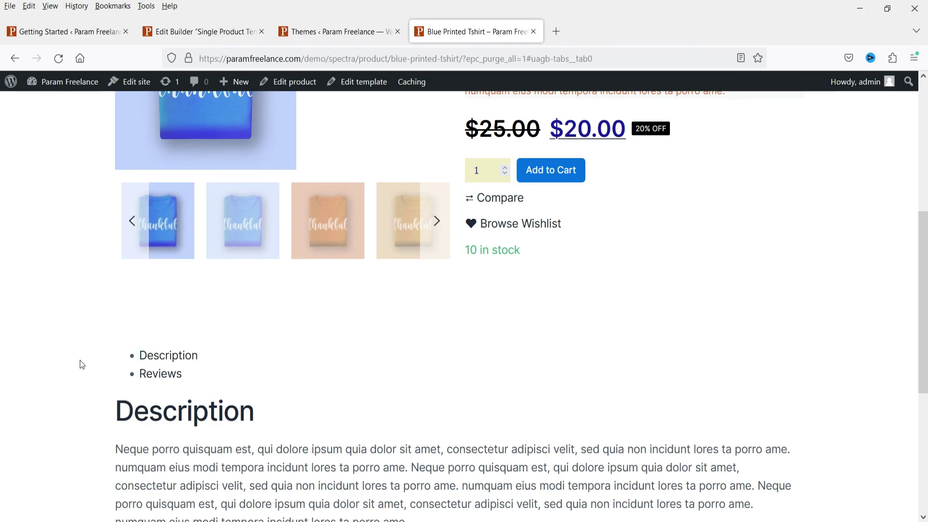
left_click(307, 28)
left_click(202, 28)
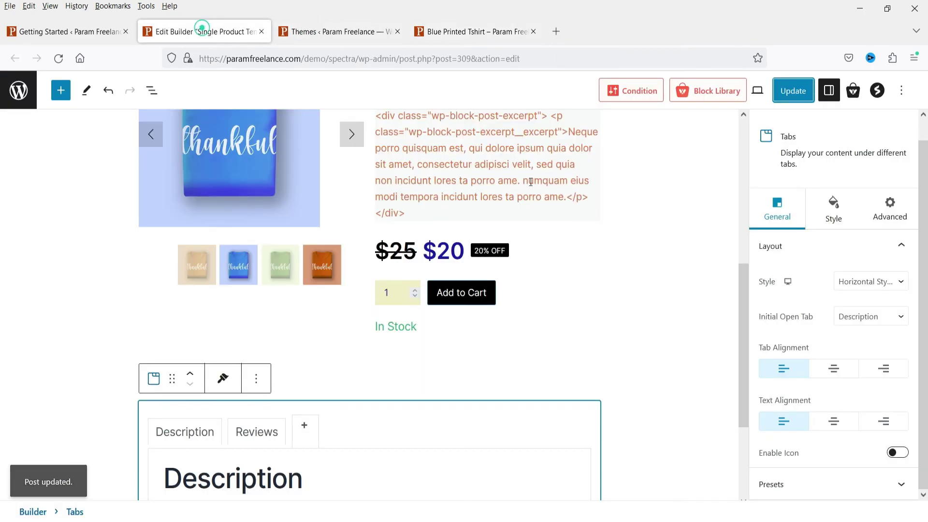
Step: Insert a 100 px high Spacer block below the Tabs block
scroll(514, 282, "down", 3)
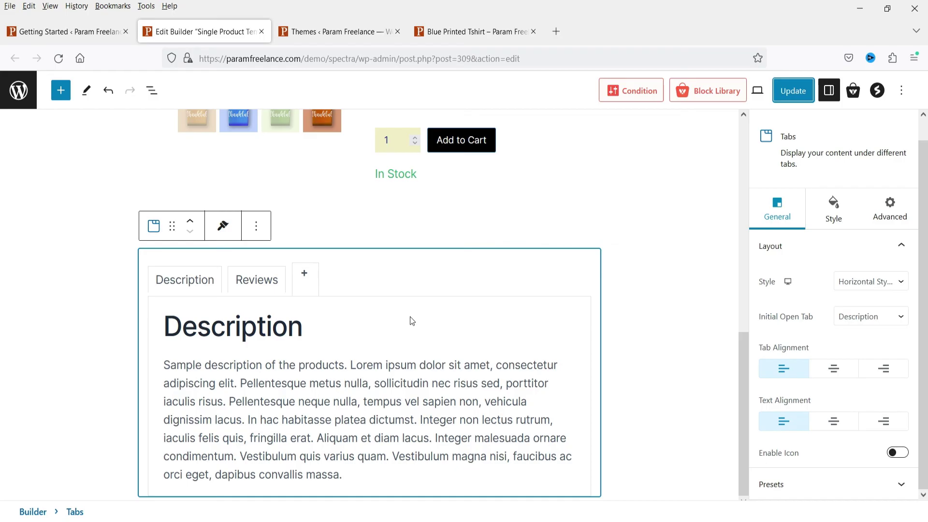
left_click(632, 471)
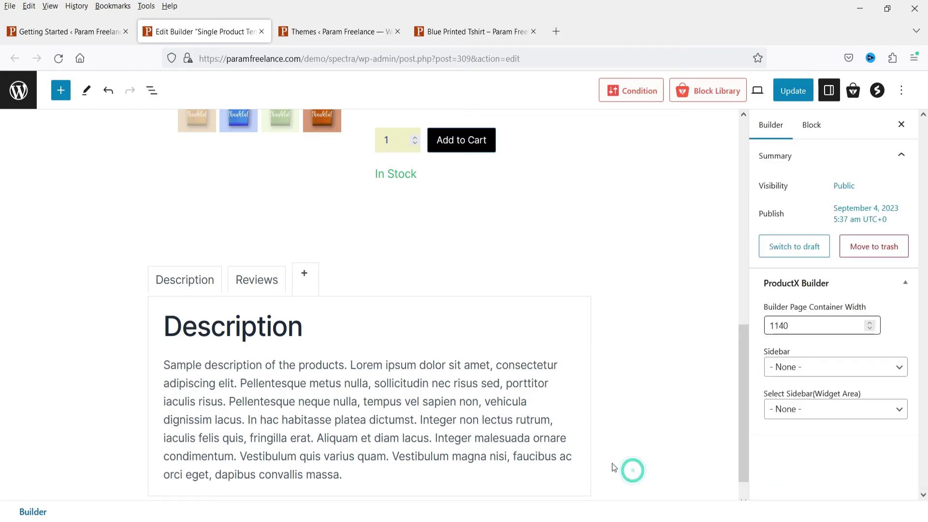
left_click(589, 458)
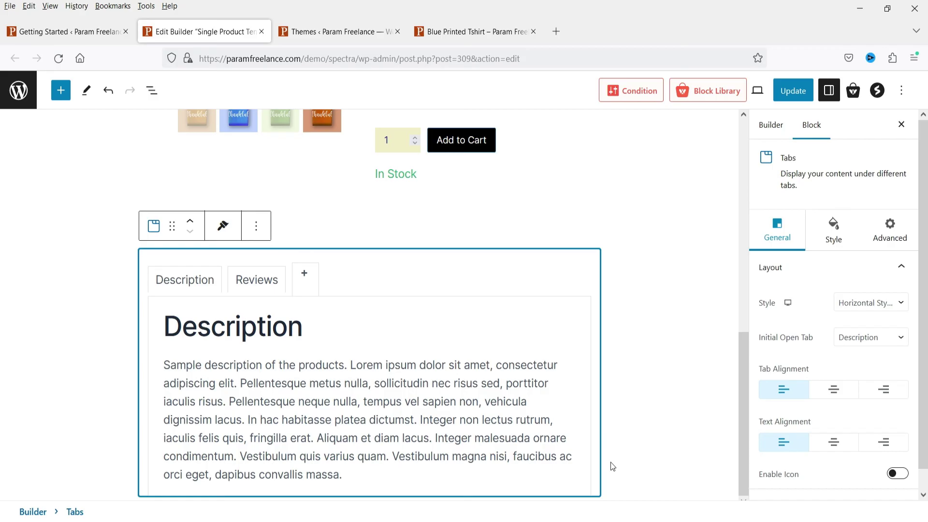
key("Return")
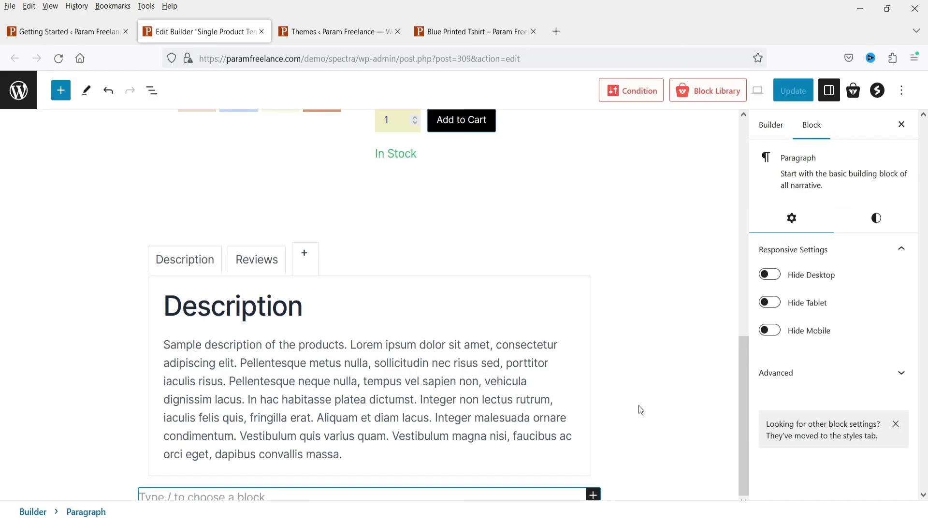
left_click(593, 495)
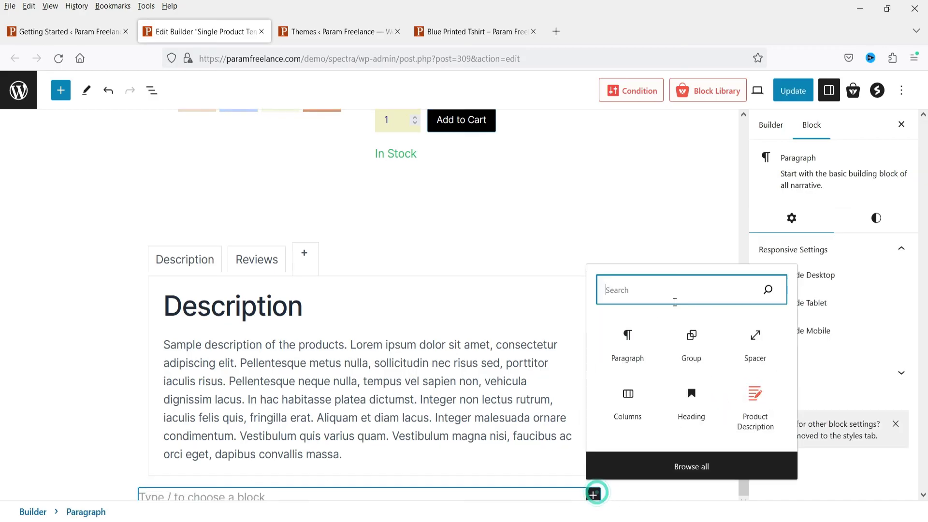
left_click(754, 345)
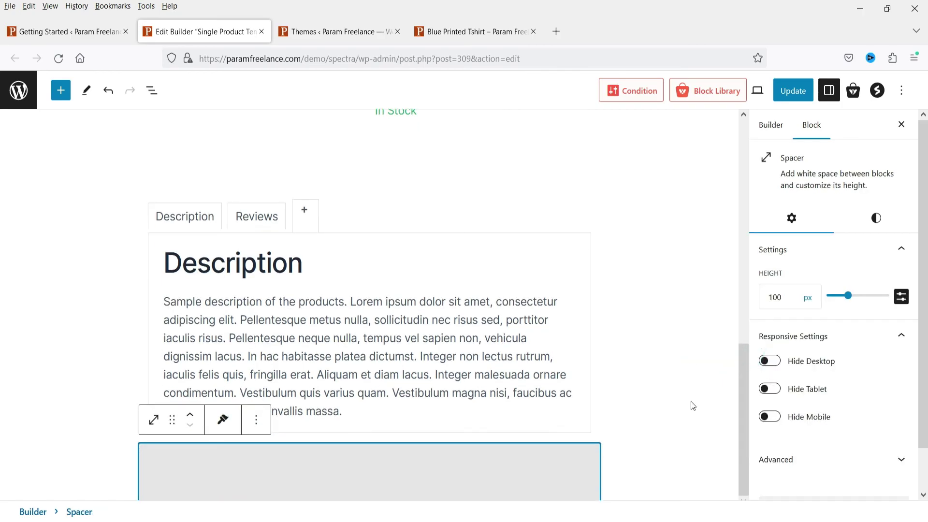
left_click(630, 486)
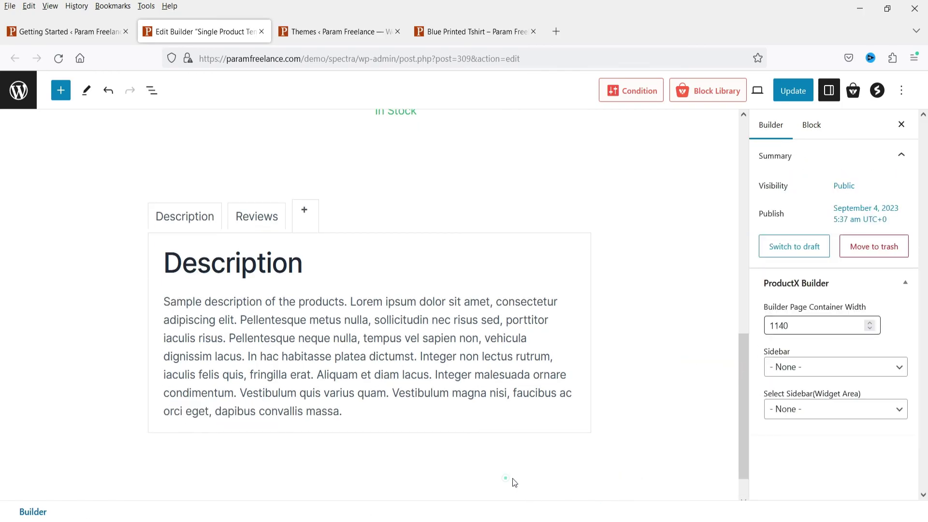
Step: Search the block library for "woocommerce" and insert a Product Grid #1 block below the spacer under the tabs
left_click(512, 478)
key("Return")
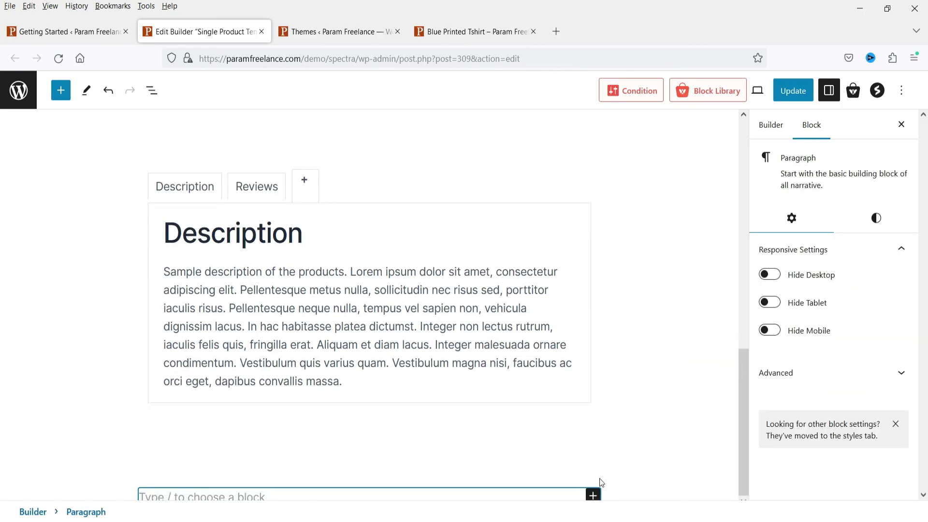
left_click(61, 96)
type("woo")
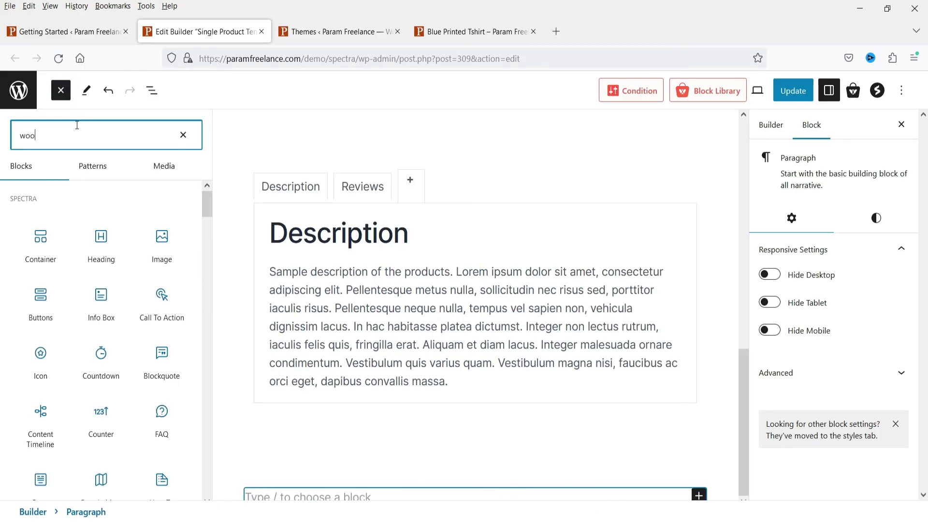
type("commerce")
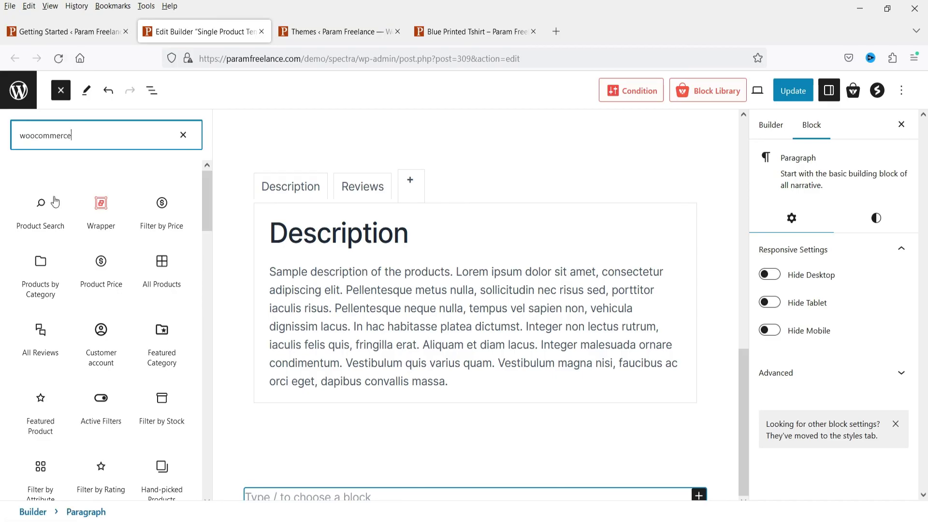
scroll(58, 241, "down", 10)
scroll(87, 290, "up", 2)
scroll(107, 299, "down", 1)
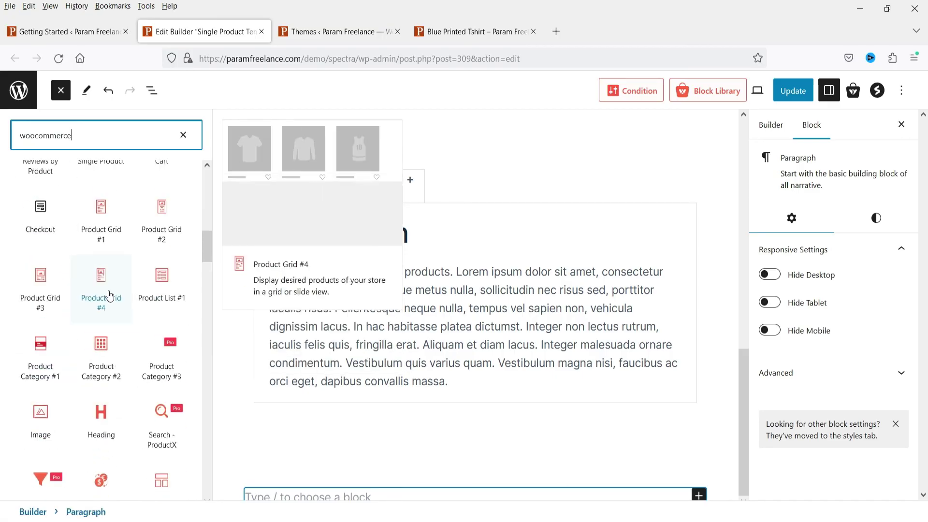
left_click(107, 233)
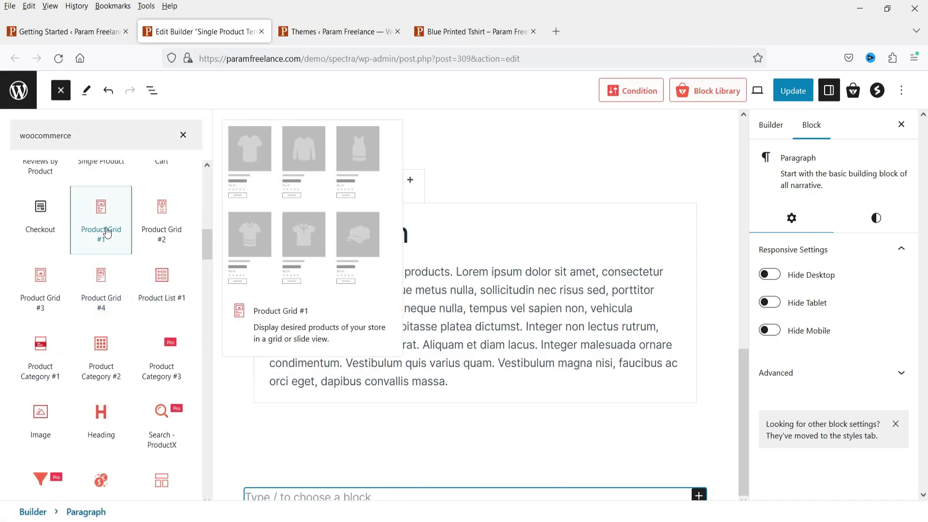
left_click(107, 233)
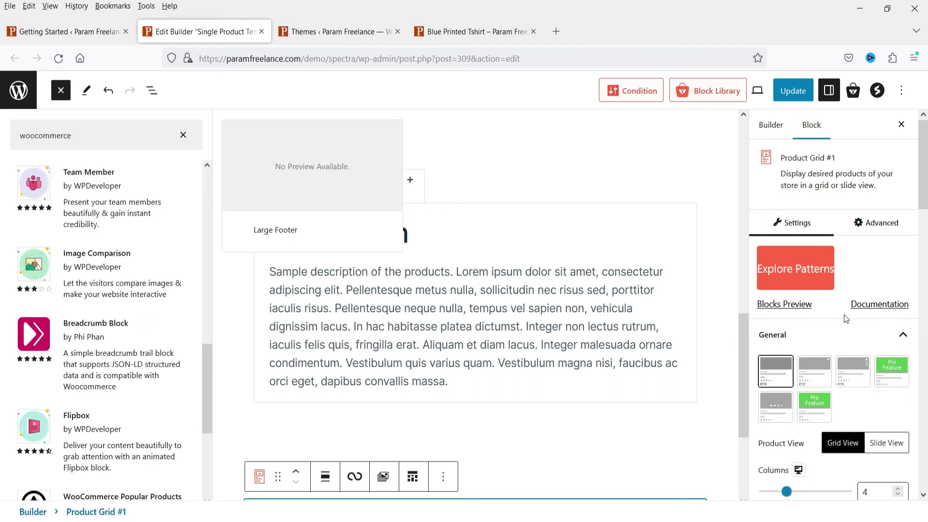
Step: Set the product grid to 3 columns and look through its remaining general settings
scroll(845, 319, "down", 4)
scroll(577, 320, "down", 5)
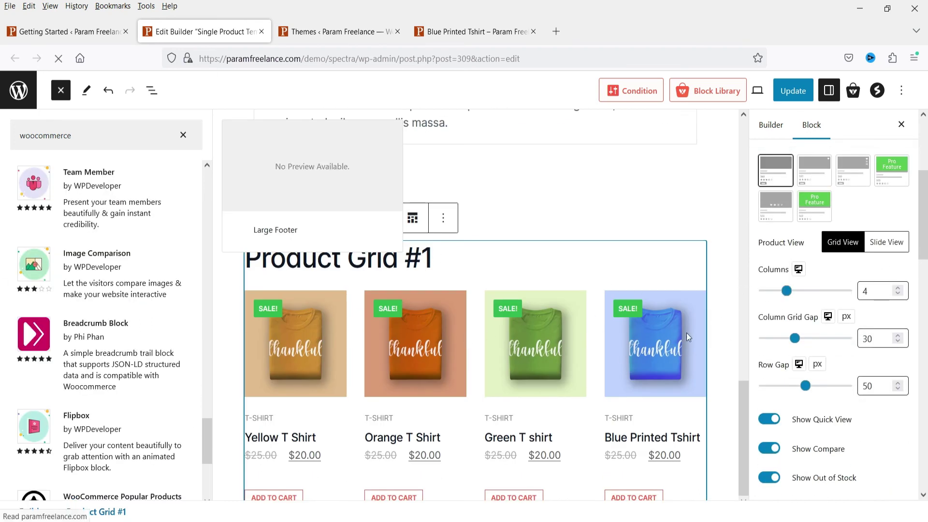
scroll(831, 338, "up", 2)
left_click(897, 362)
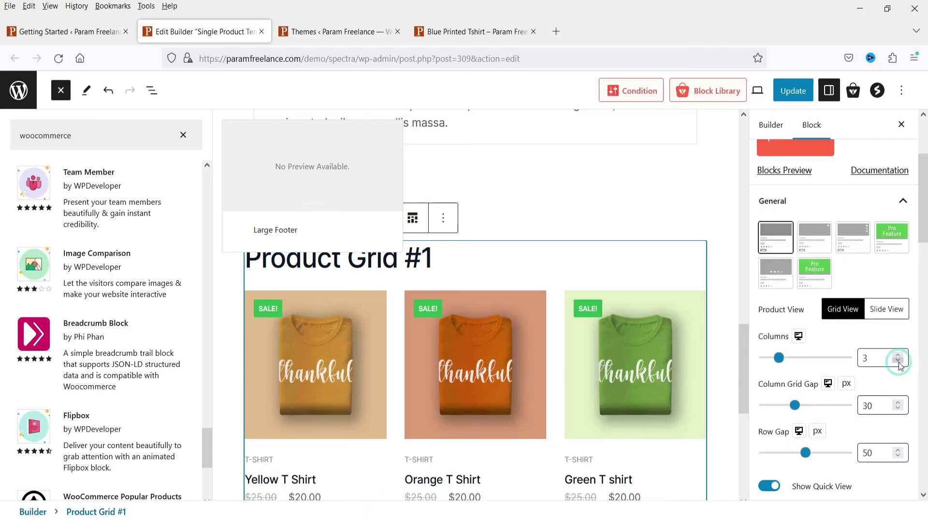
scroll(846, 333, "down", 2)
scroll(867, 332, "down", 3)
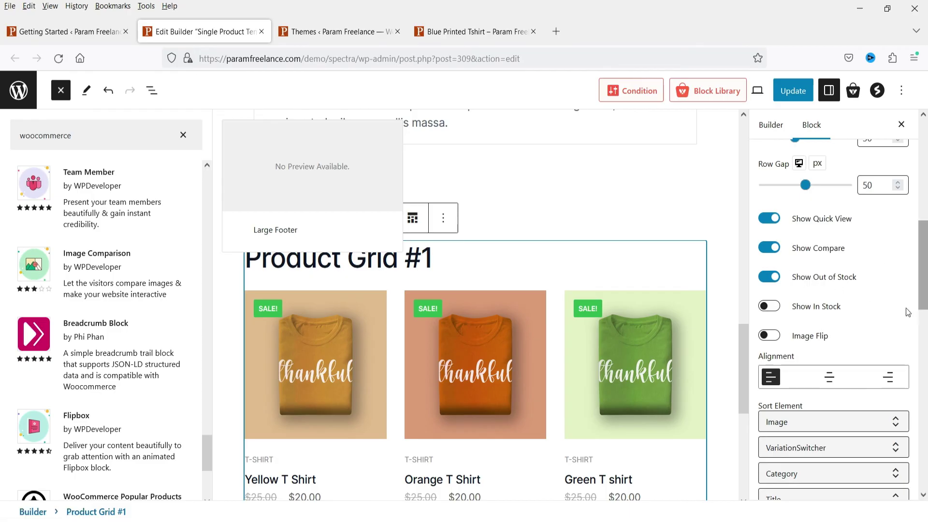
scroll(860, 297, "down", 4)
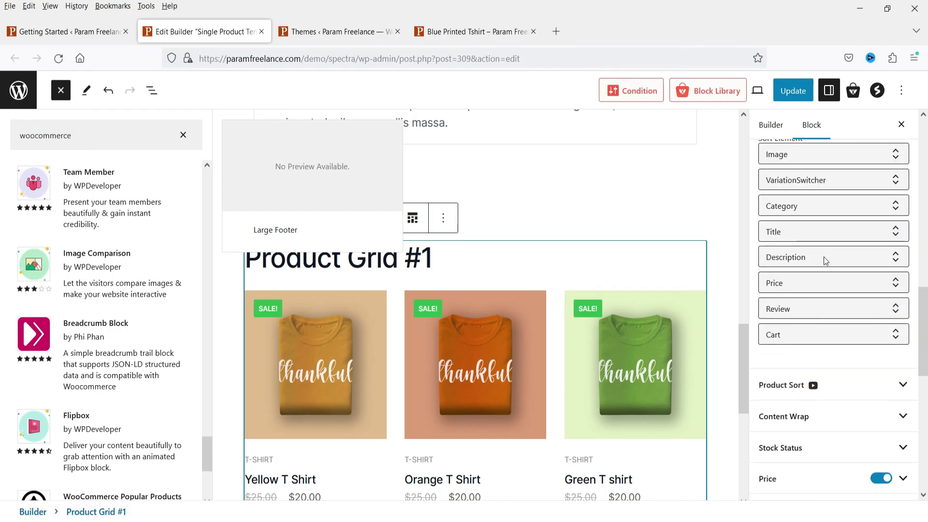
Step: Update the template and reload the Blue Printed Tshirt page to check the added product grid
left_click(793, 91)
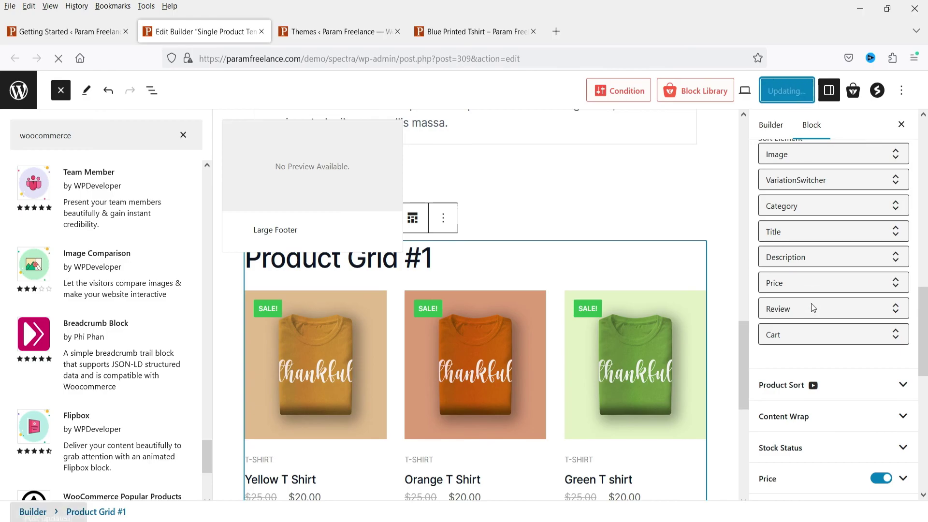
left_click(454, 30)
left_click(59, 59)
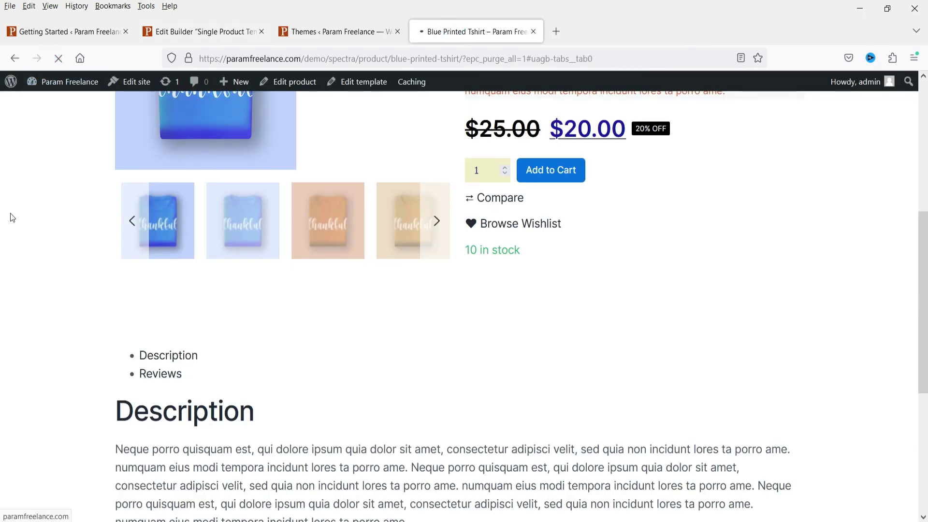
Step: Review the product grid on the live page, then change its heading in the template to "Related Products"
scroll(319, 211, "down", 10)
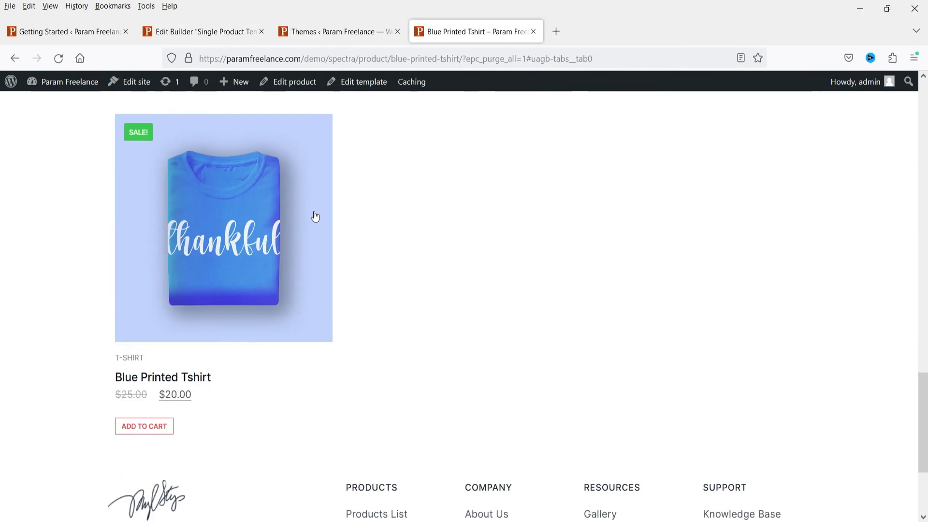
scroll(314, 215, "up", 8)
left_click(307, 34)
left_click(180, 39)
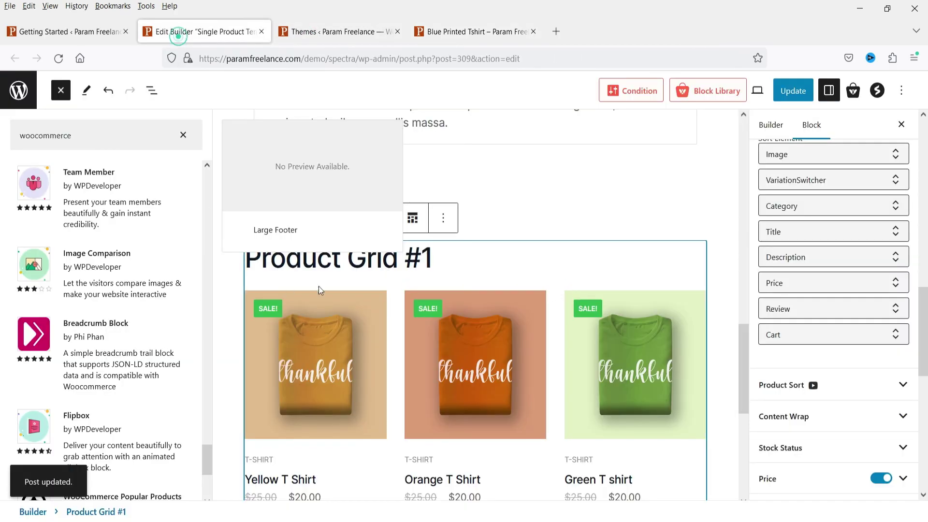
triple_click(451, 261)
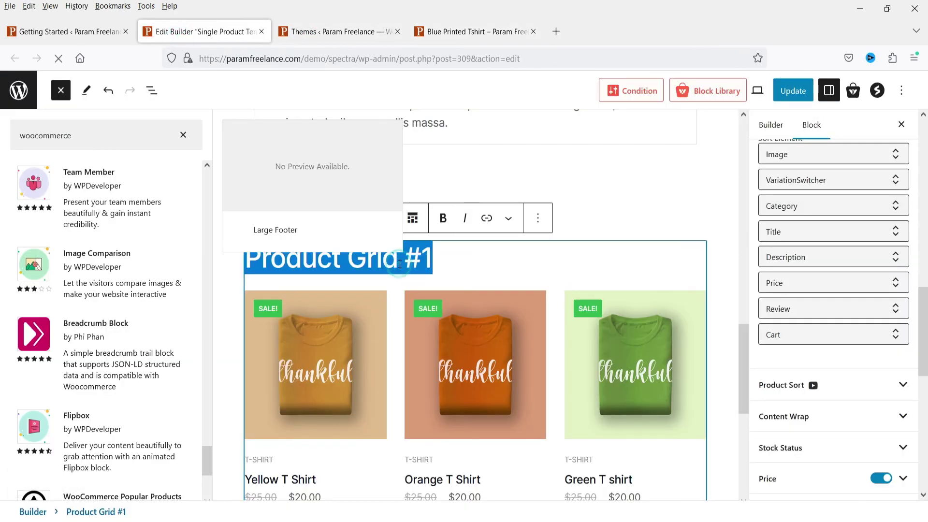
type("Related Products")
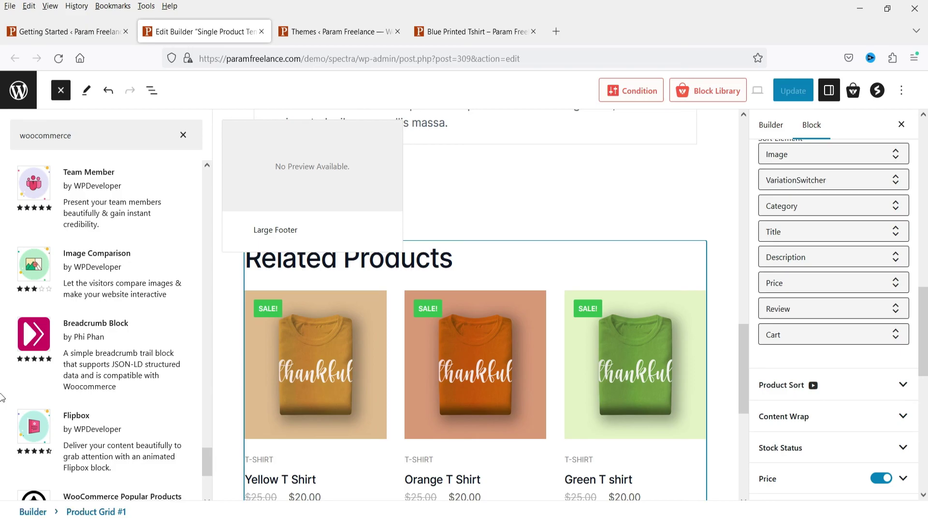
Step: Set the product grid's number of products to 3 and look through its Product Sort and Advanced Sort options
scroll(893, 263, "up", 10)
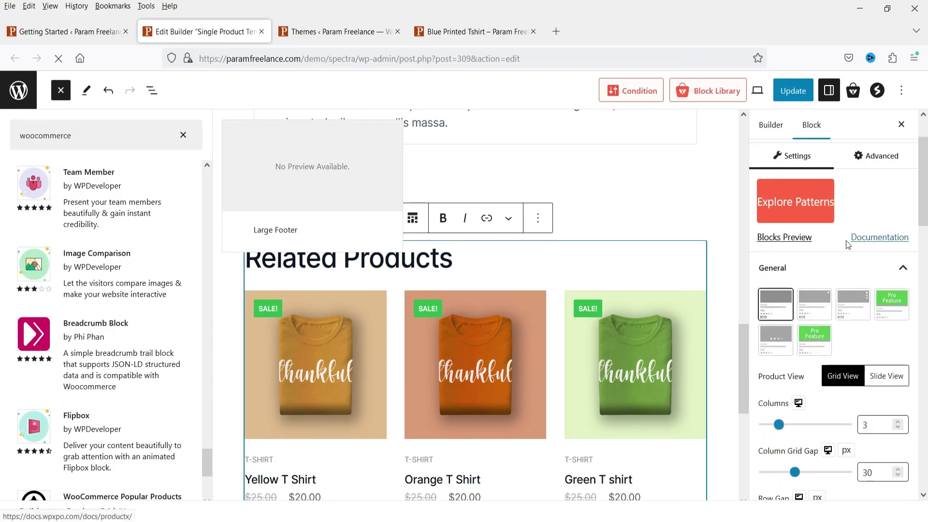
scroll(848, 245, "up", 2)
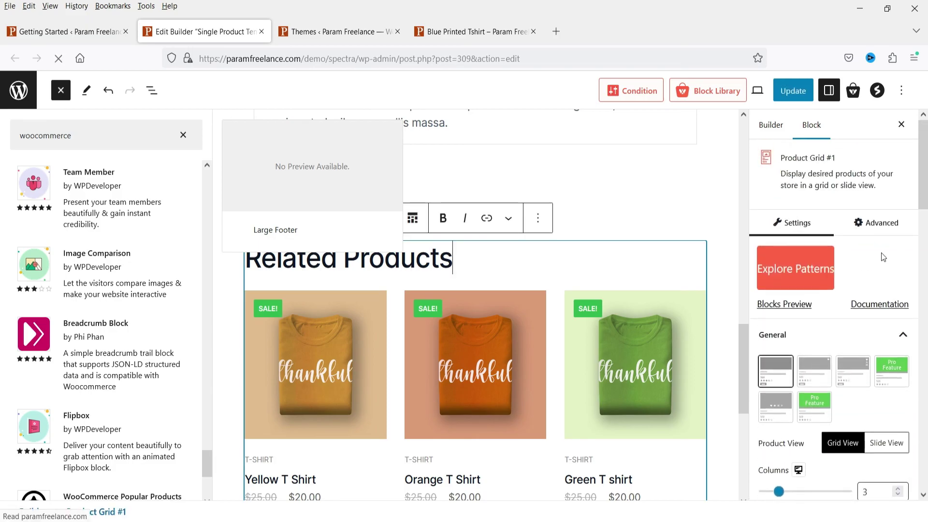
scroll(882, 256, "down", 5)
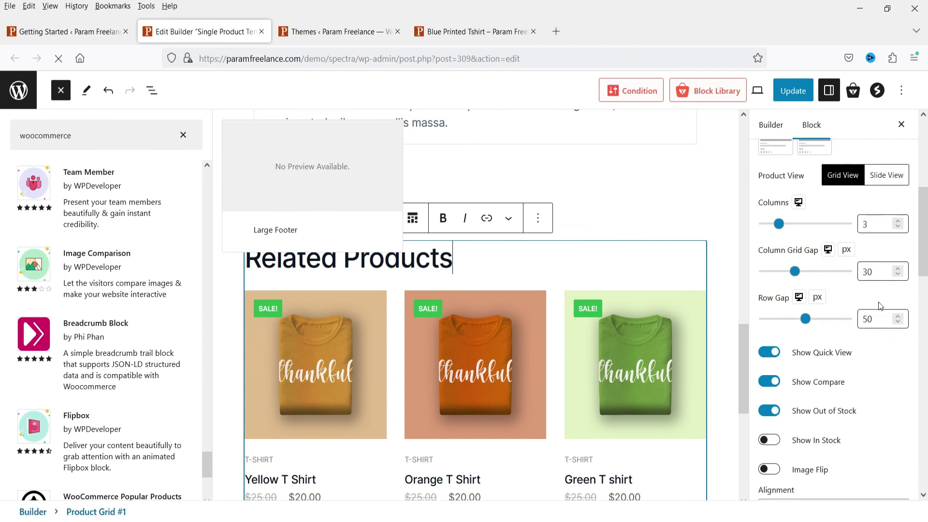
scroll(909, 302, "down", 10)
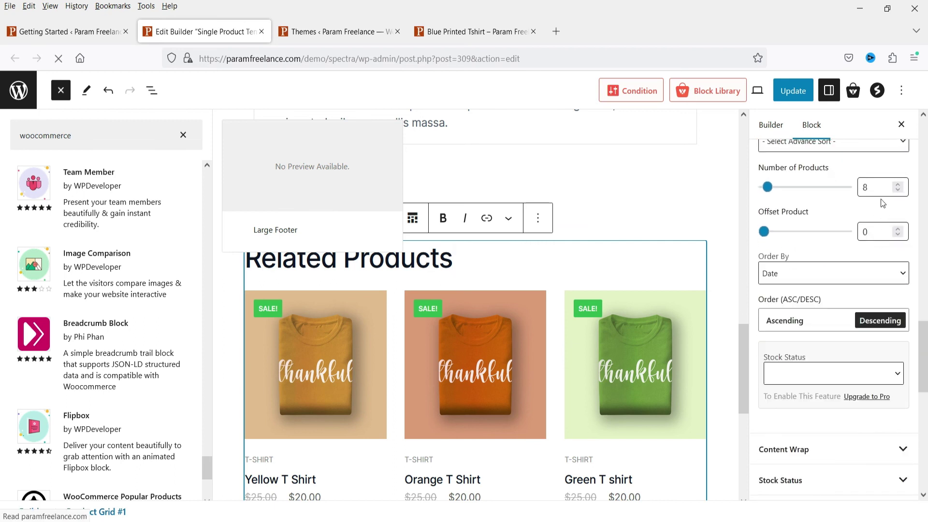
left_click_drag(879, 189, 834, 193)
type("3")
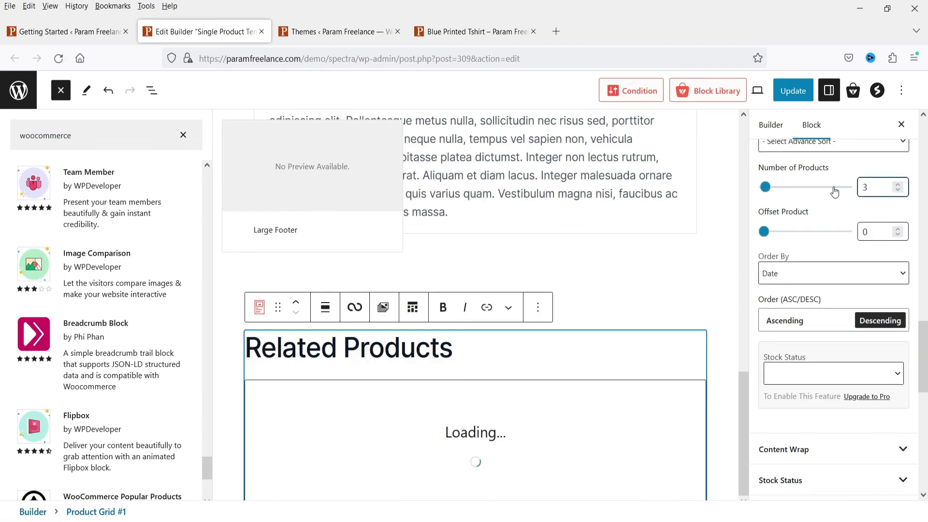
scroll(855, 203, "up", 2)
left_click(835, 167)
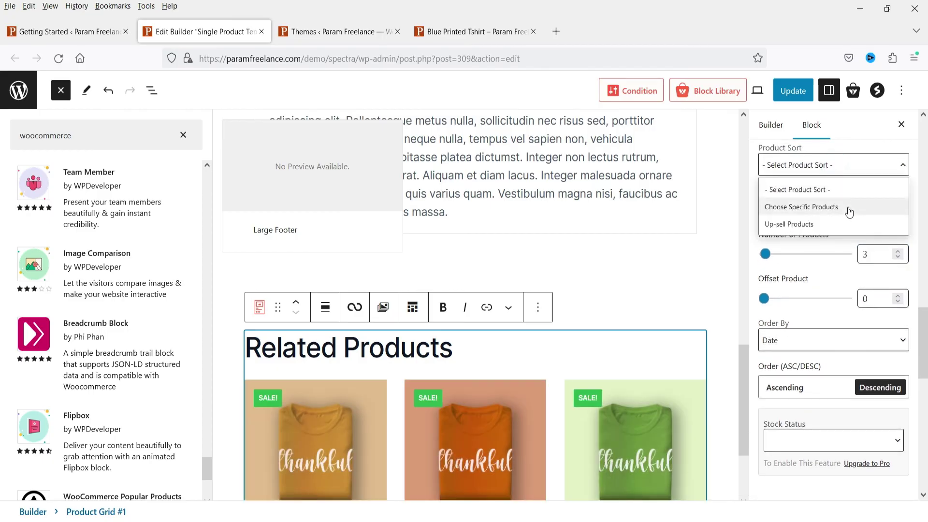
left_click(828, 250)
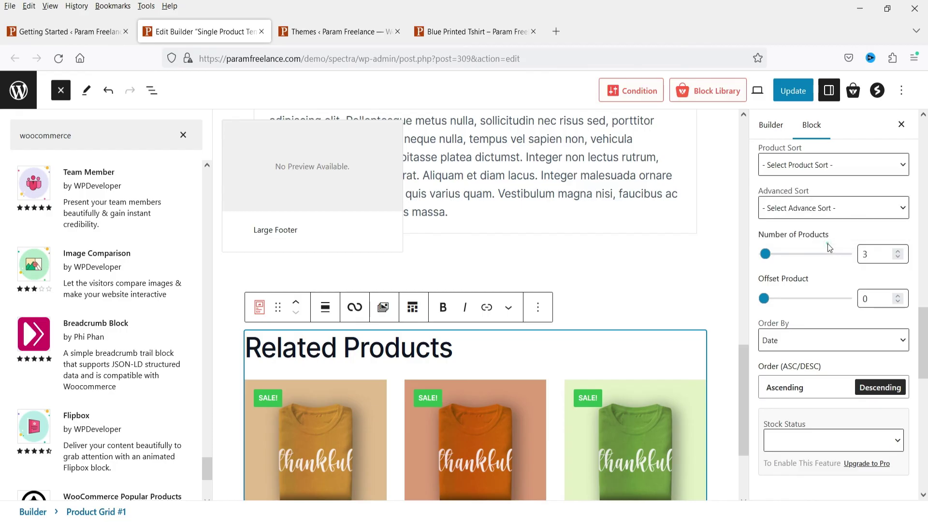
left_click(830, 214)
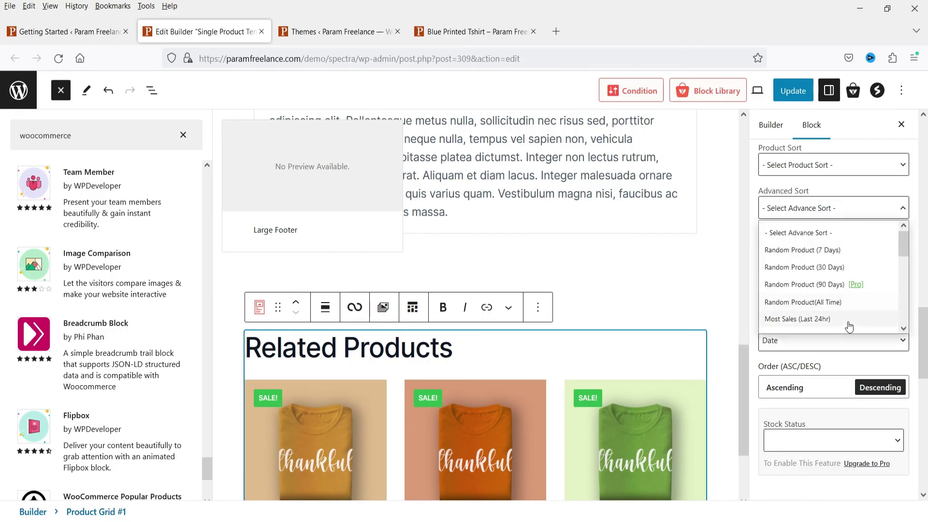
Step: Update the template and reload the Blue Printed Tshirt page to check the Related Products section
left_click(793, 91)
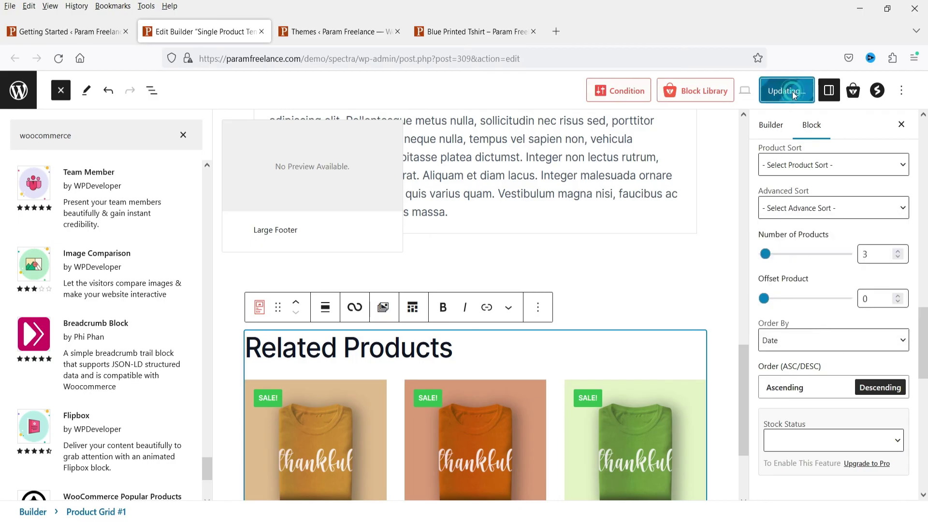
left_click(448, 31)
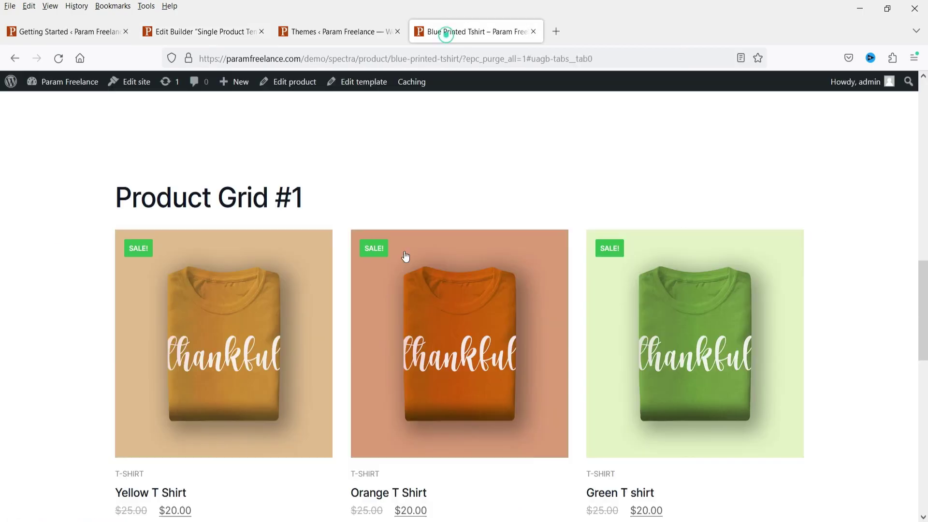
left_click(59, 58)
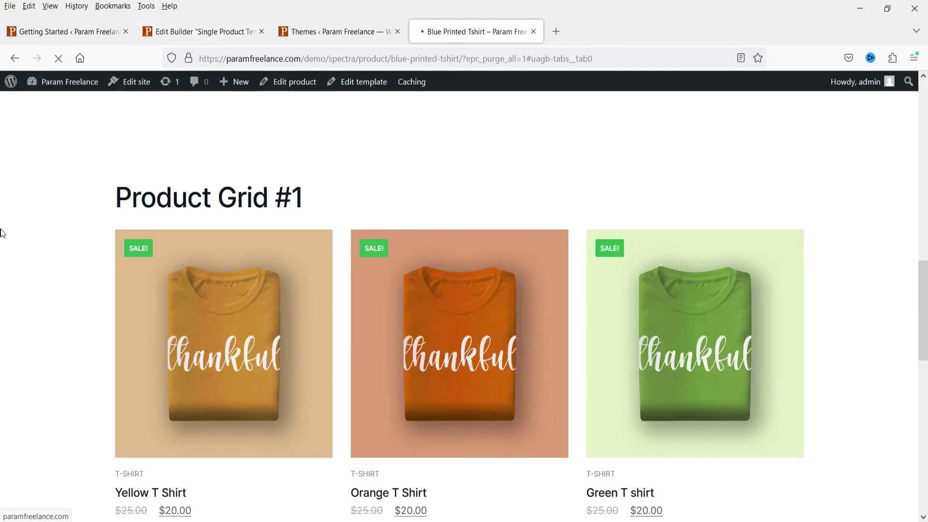
scroll(532, 215, "up", 15)
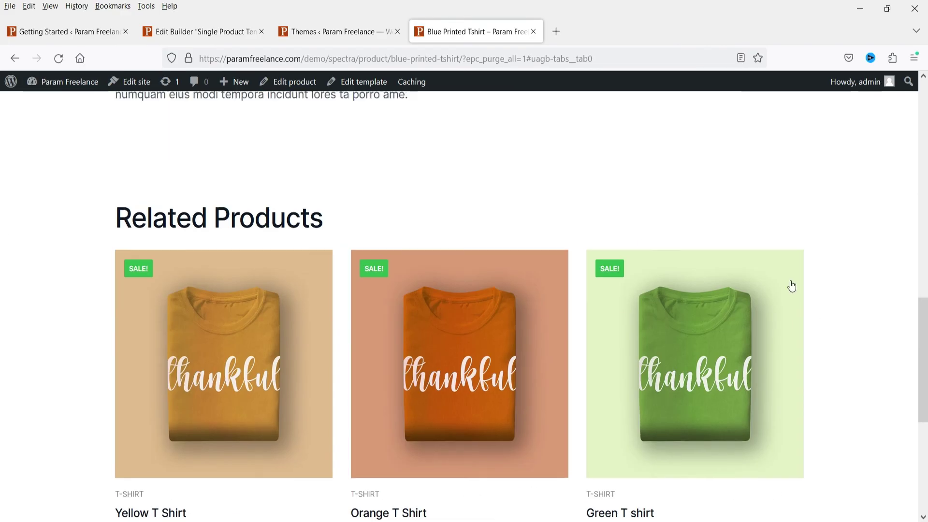